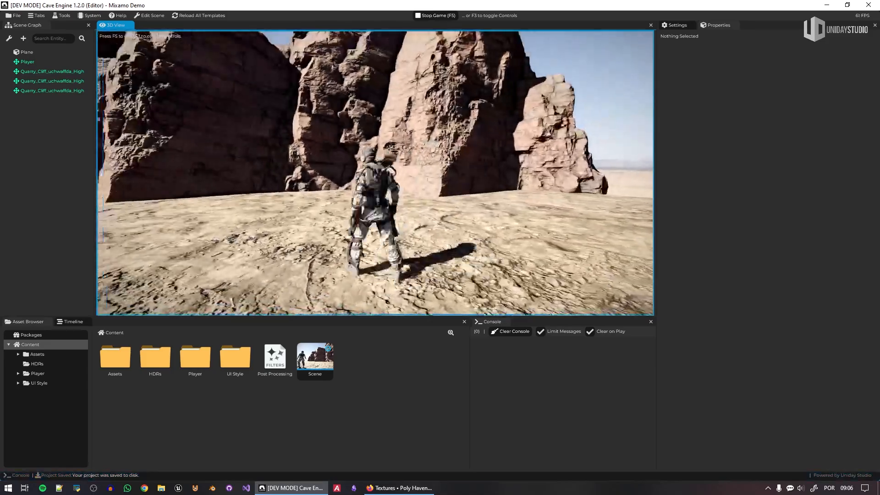
Step: Walk the player character around the scene in the running game and stop the playtest
key("w")
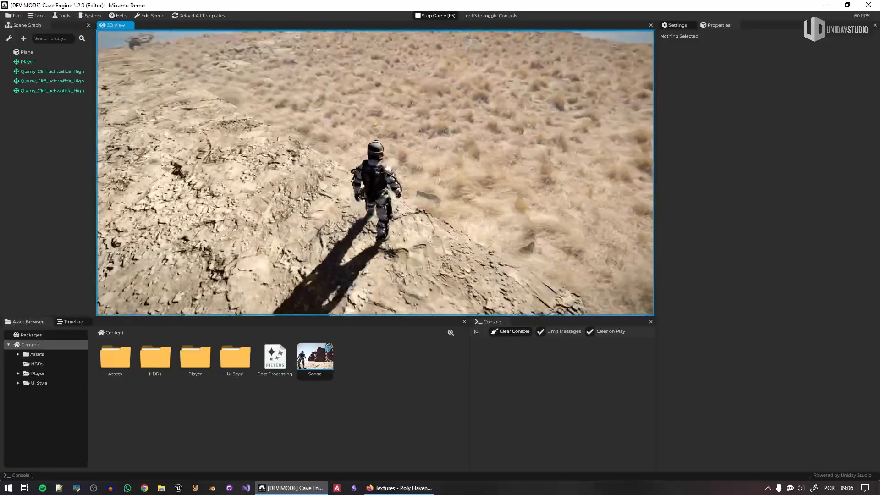
key("w")
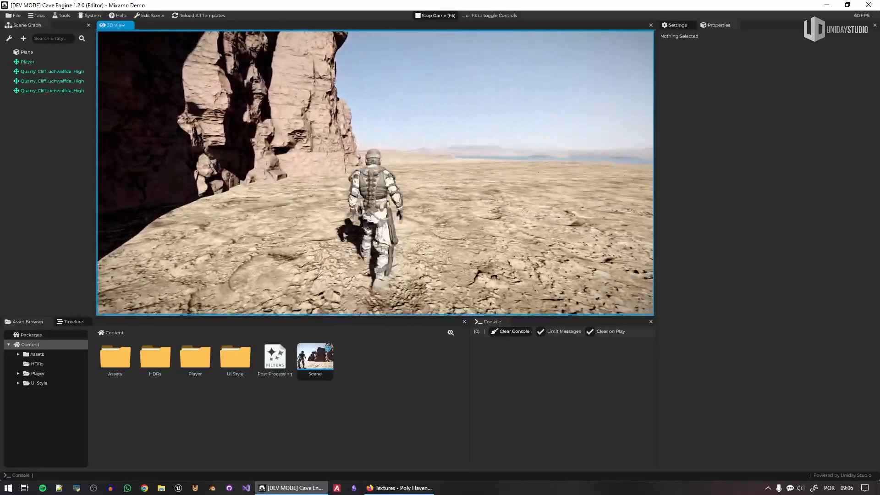
key("F5")
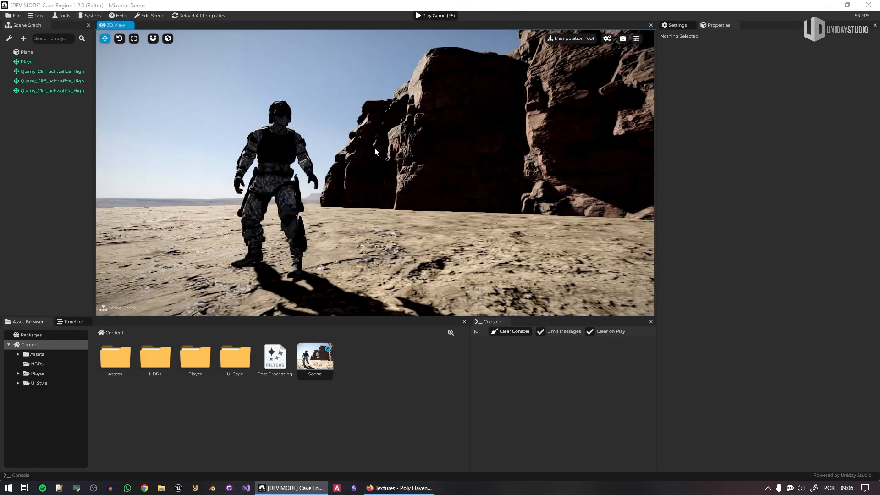
Step: Enlarge the 3D viewport by shrinking the asset browser and console area
mouse_move(375, 148)
right_mouse_down()
mouse_move(394, 184)
mouse_move(399, 168)
mouse_move(424, 162)
mouse_move(422, 206)
mouse_move(450, 203)
mouse_move(374, 153)
right_mouse_up()
key("s")
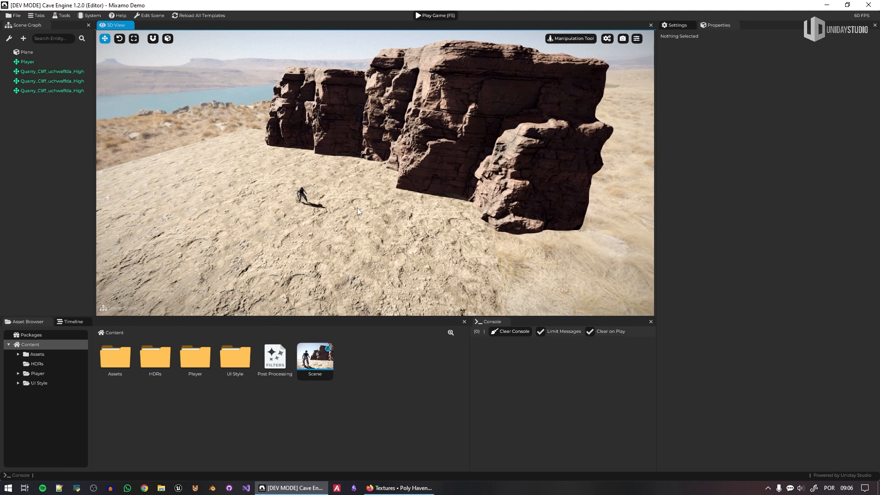
right_click_drag(362, 182, 371, 202)
left_click_drag(429, 316, 429, 374)
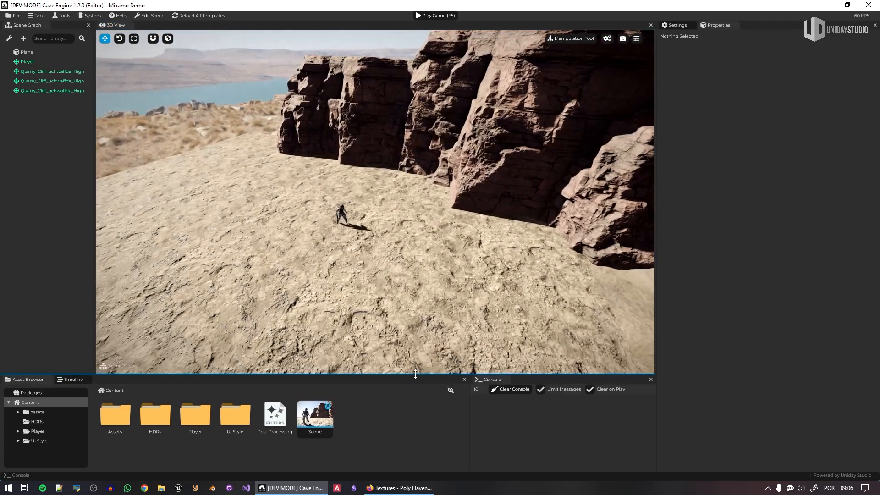
Step: Add an empty entity on the ground near the player and name it Terrain
key("s")
mouse_move(385, 220)
right_mouse_down()
mouse_move(401, 225)
mouse_move(394, 220)
right_mouse_up()
key("d")
right_click_drag(419, 278, 408, 279)
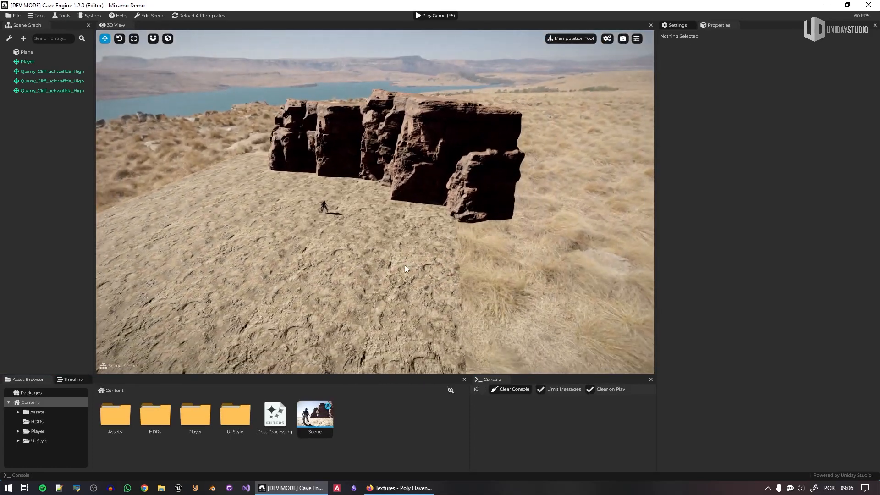
right_click(354, 223)
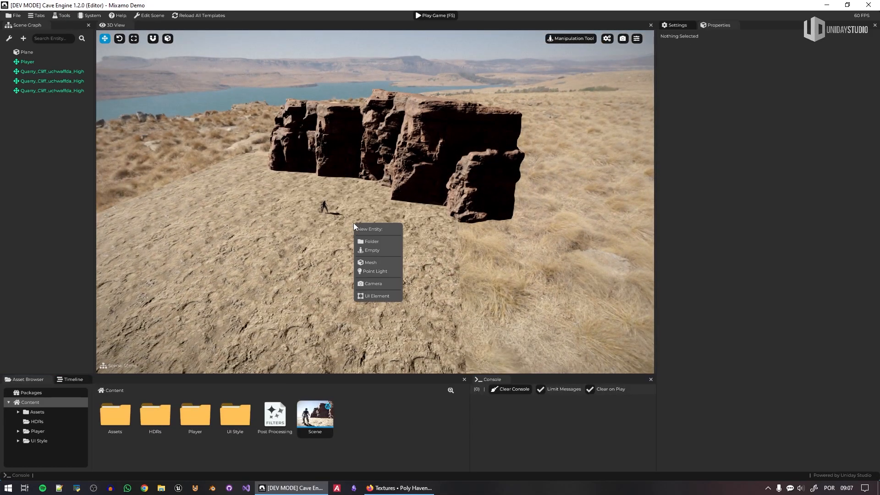
left_click(378, 251)
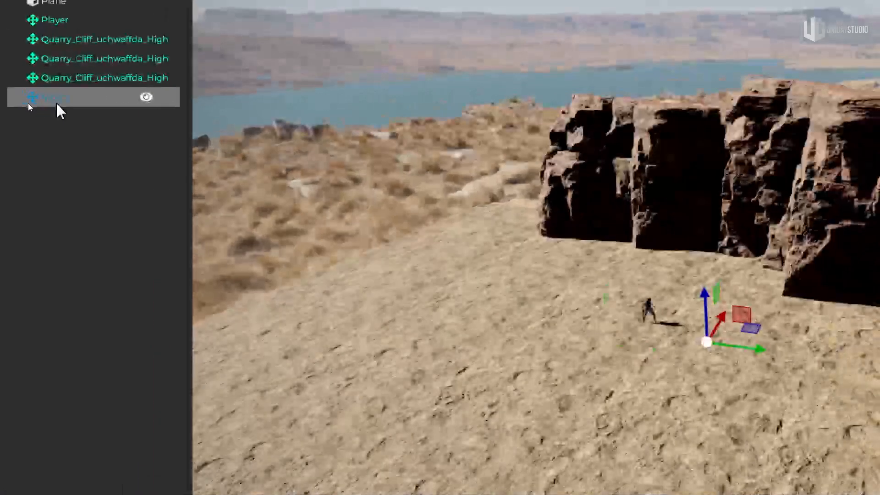
right_click(29, 102)
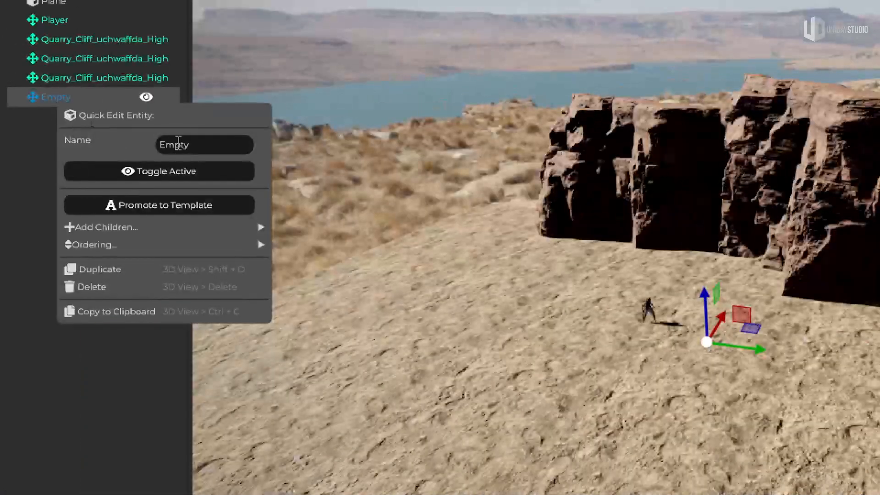
double_click(199, 147)
type("Terrain")
left_click(4, 167)
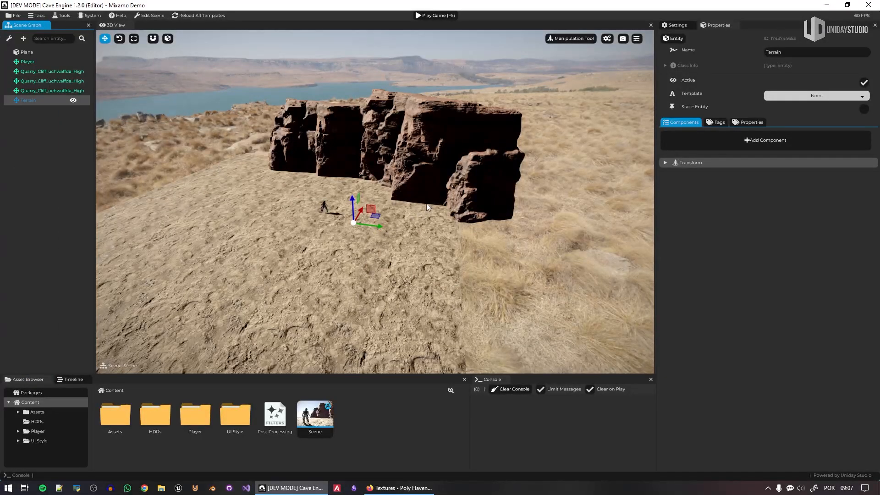
Step: Reset the Terrain entity's position to the origin and add a Terrain component, showing the Terrain and Transform settings
key("alt+g")
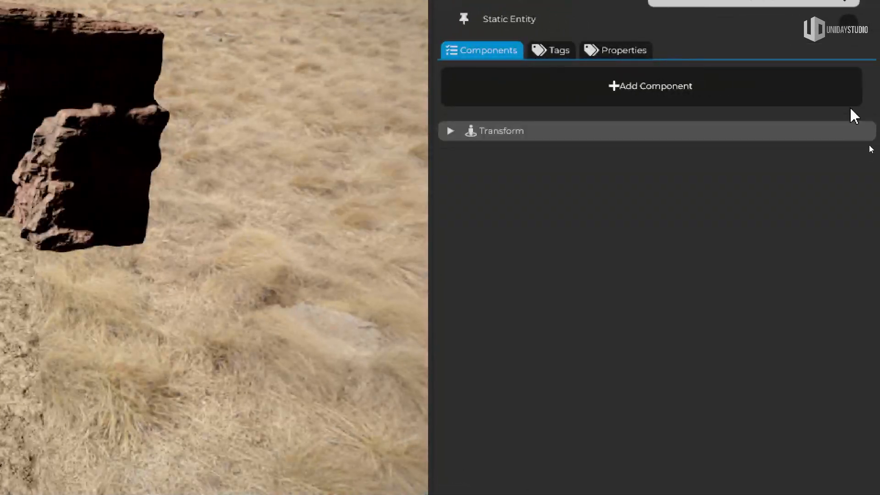
left_click(727, 83)
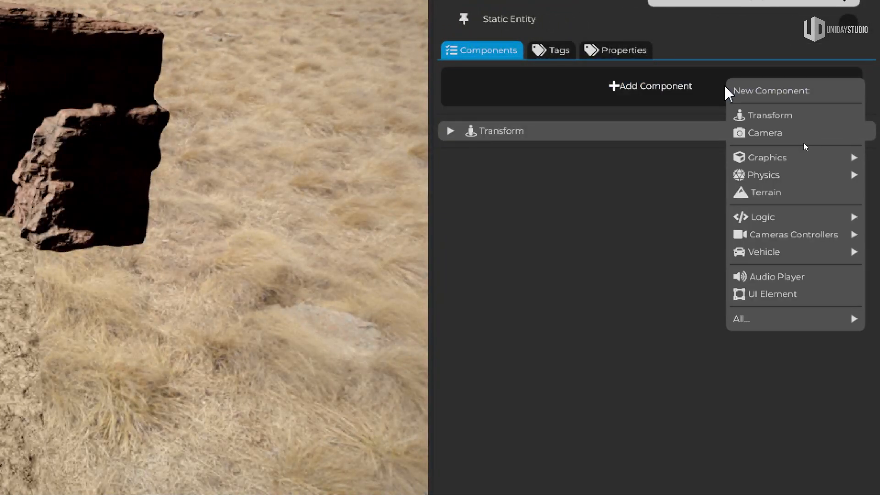
left_click(772, 193)
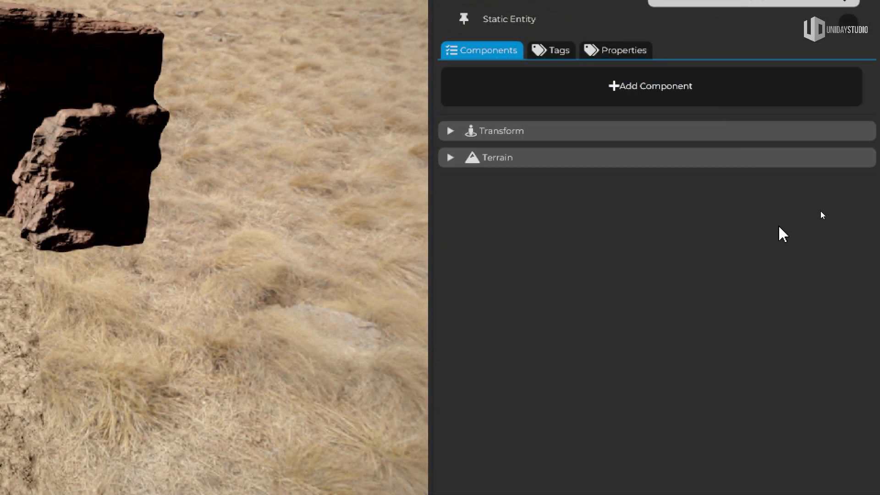
left_click(498, 161)
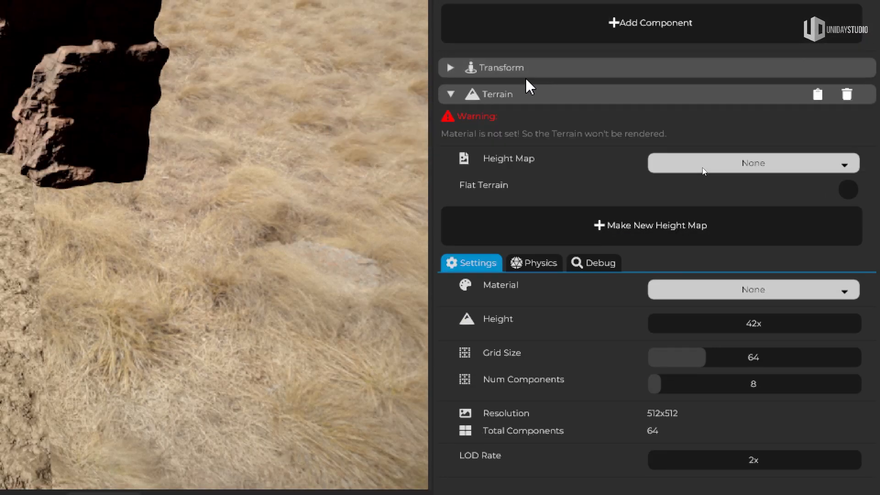
left_click(450, 22)
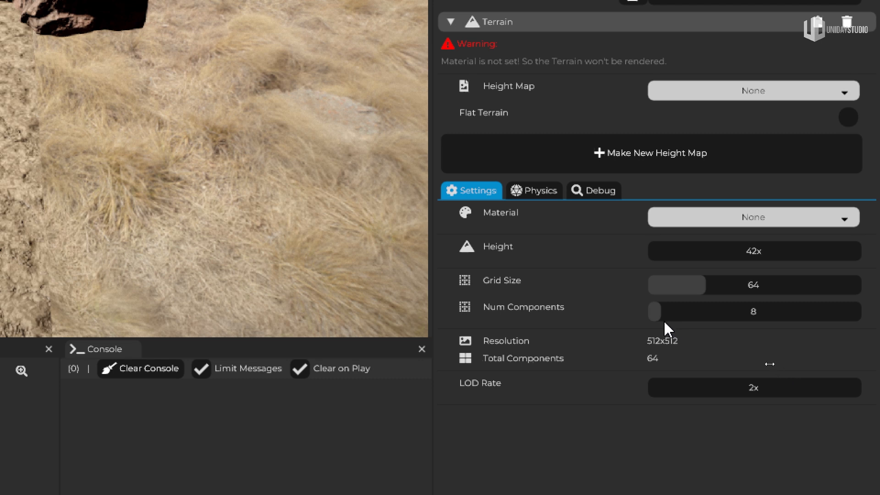
Step: Set the terrain's Num Components to 20 and its Grid Size to 80
left_click(723, 314, "ctrl")
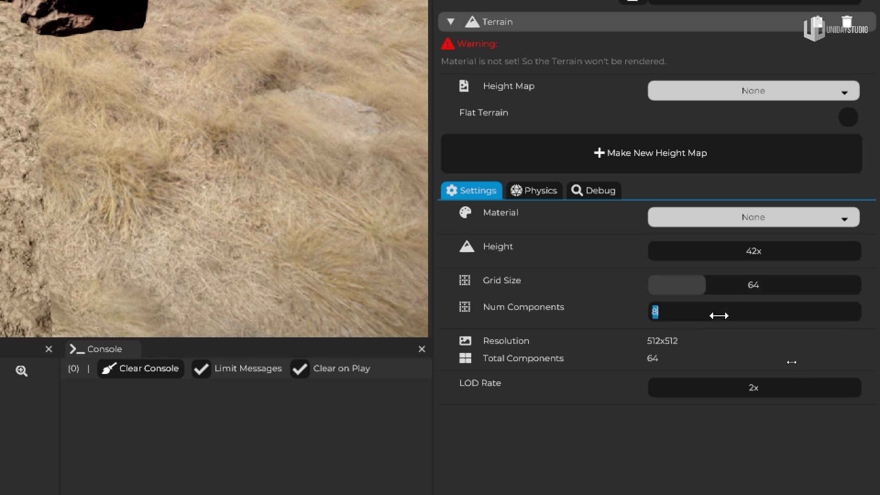
type("20")
key("Return")
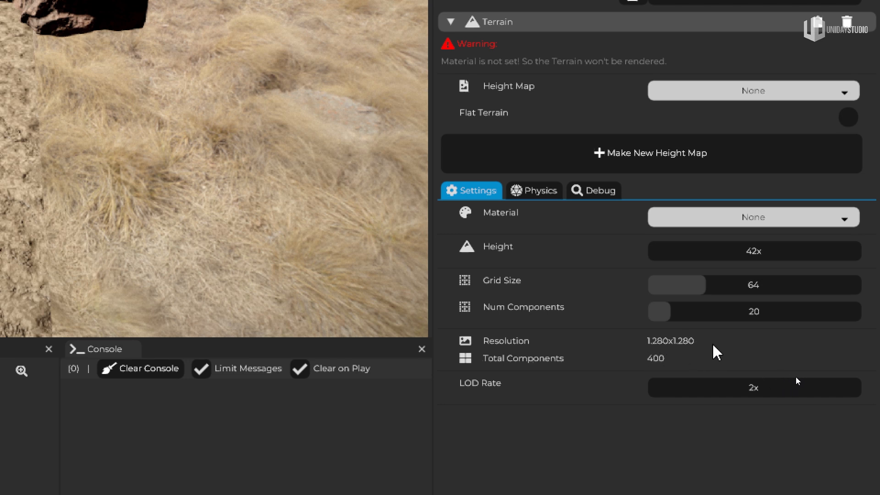
double_click(703, 286)
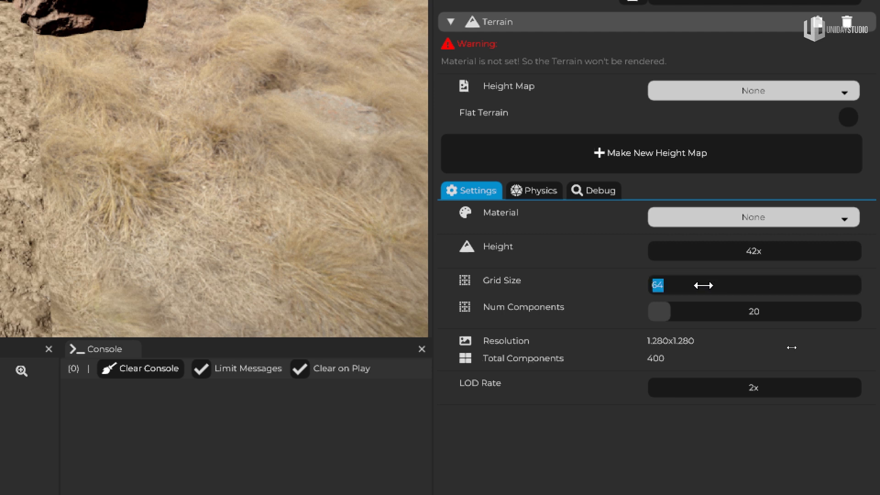
type("80")
key("Return")
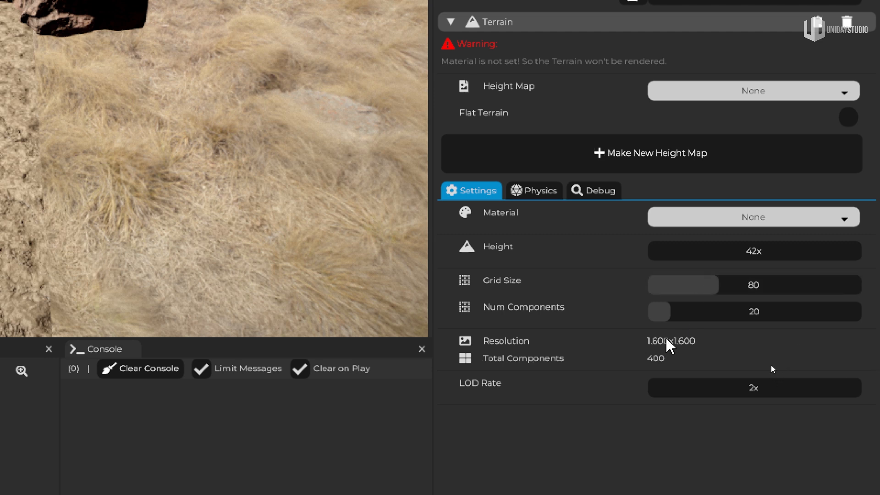
Step: Adjust the terrain's Grid Size to 88 and its Num Components to 23
left_click_drag(716, 285, 723, 285)
left_click_drag(658, 310, 669, 311)
scroll(713, 410, "down", 1)
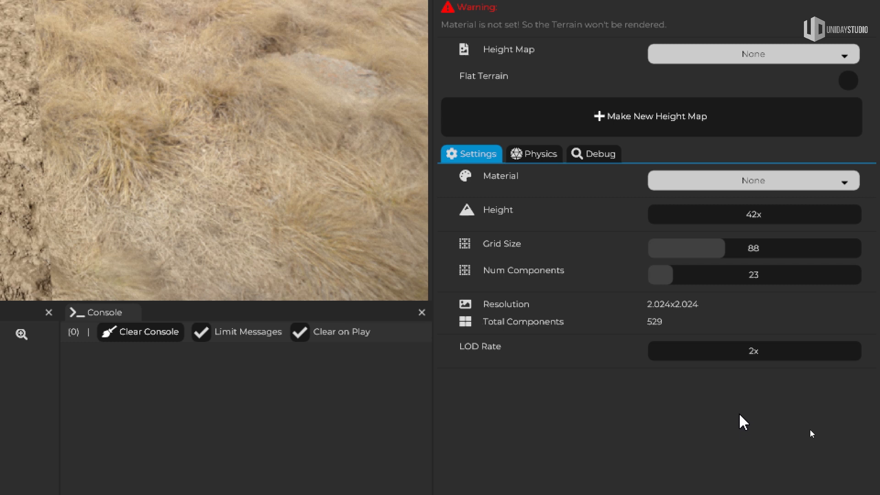
Step: Set the terrain's Num Components to 22 and its Grid Size to 92
double_click(711, 276)
type("22")
key("Return")
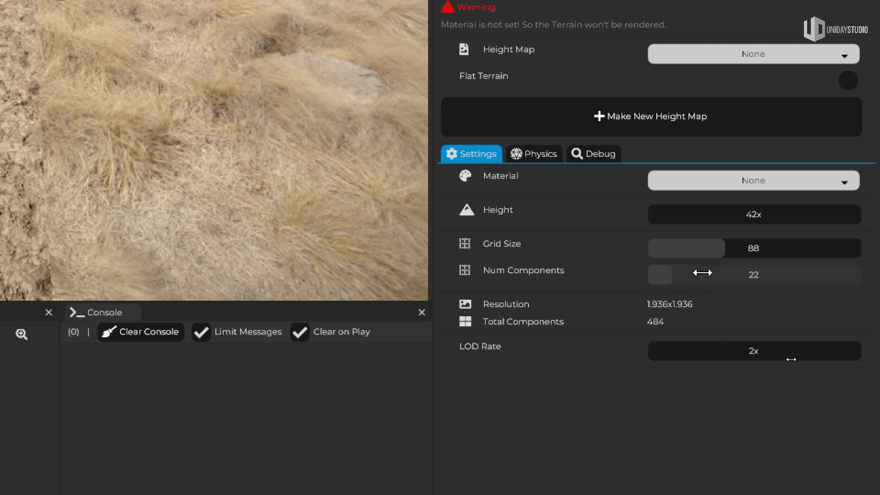
left_click_drag(733, 244, 730, 245)
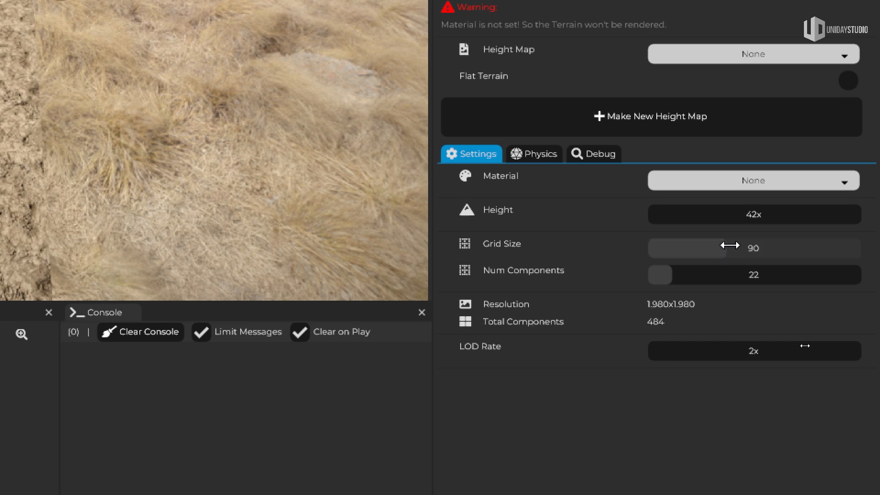
double_click(727, 249)
type("92")
key("Return")
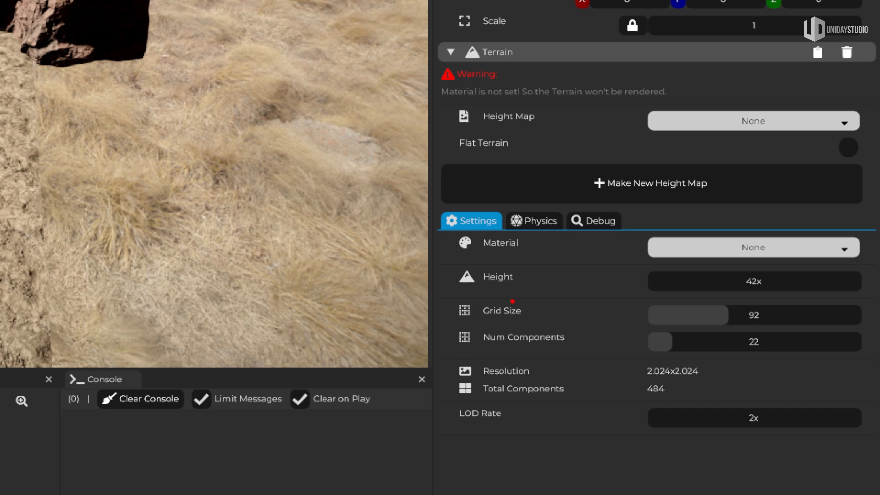
mouse_move(532, 300)
left_mouse_down()
mouse_move(447, 300)
mouse_move(448, 347)
mouse_move(572, 354)
mouse_move(585, 321)
mouse_move(575, 299)
mouse_move(532, 299)
left_mouse_up()
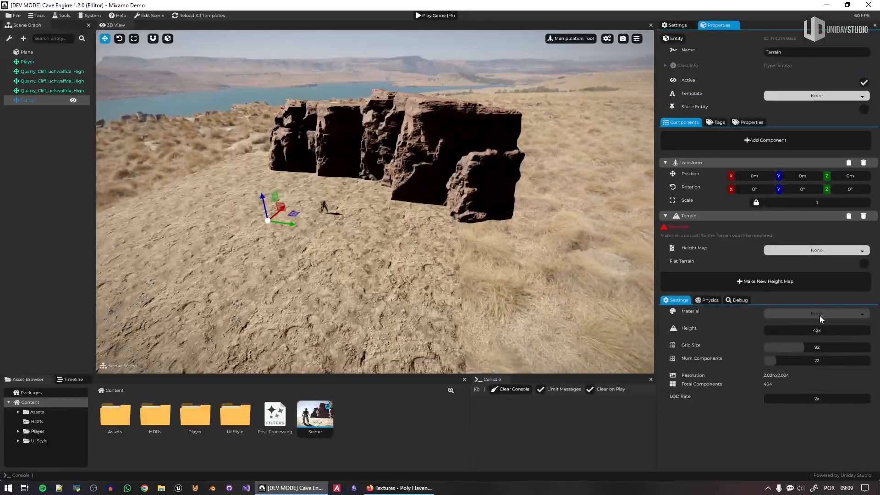
Step: Assign the Dirt 2 material to the Terrain component
left_click(820, 316)
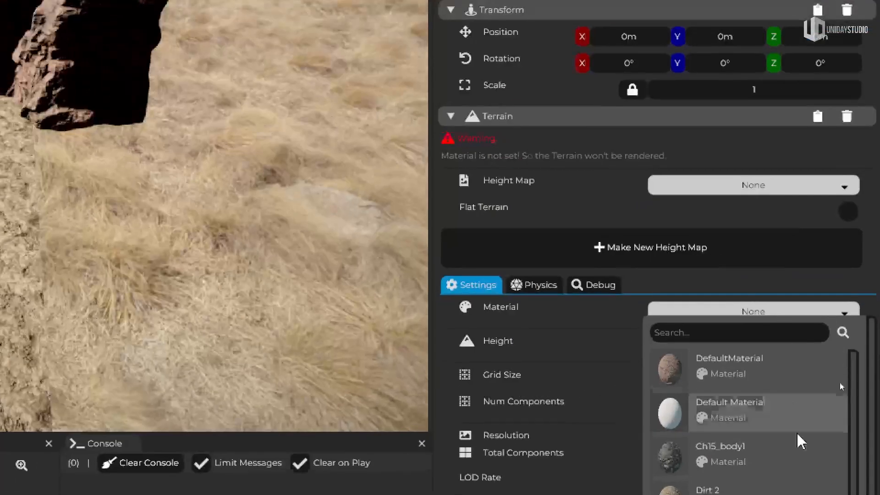
scroll(784, 486, "down", 2)
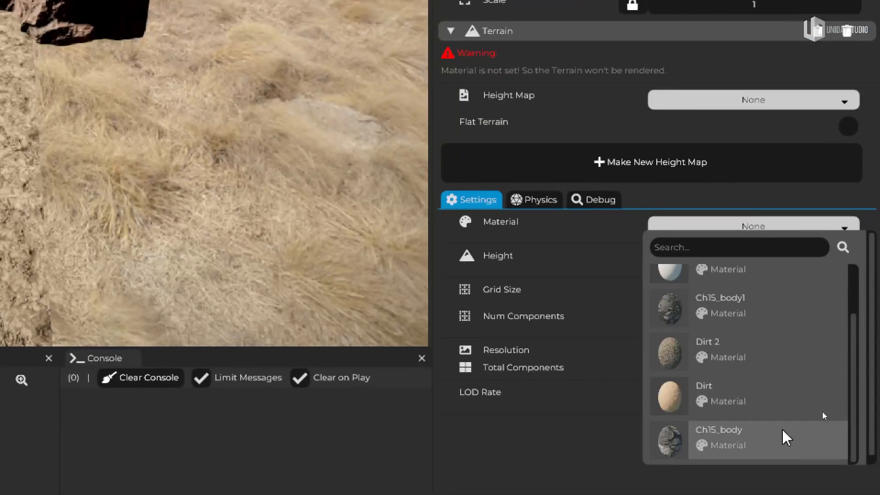
left_click(739, 356)
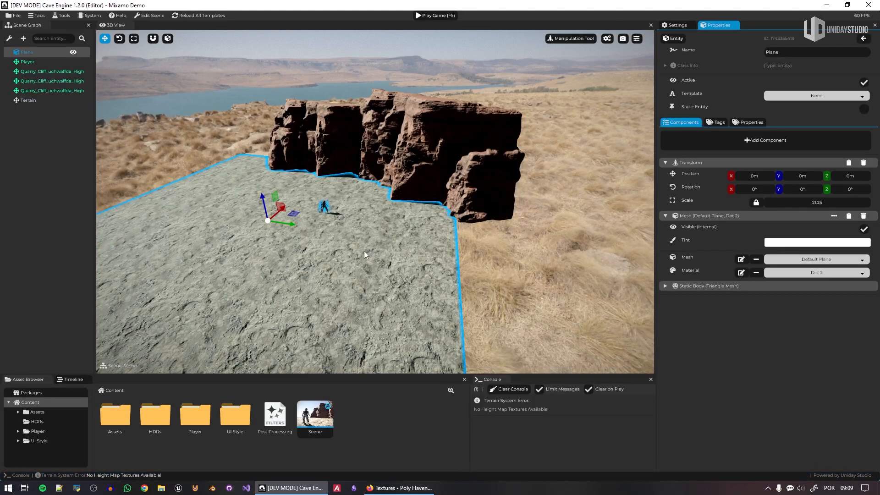
Step: Use the brown_mud_02_disp_1k.png texture as the Terrain entity's height map
left_click(24, 101)
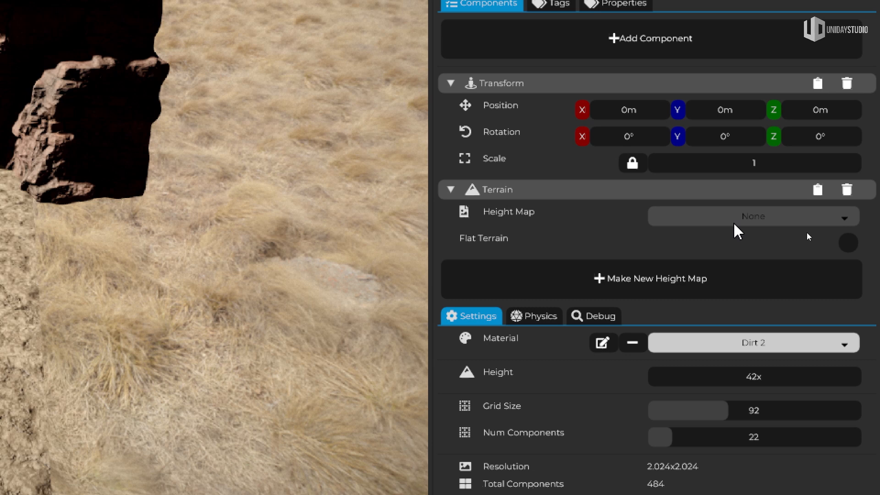
left_click(758, 214)
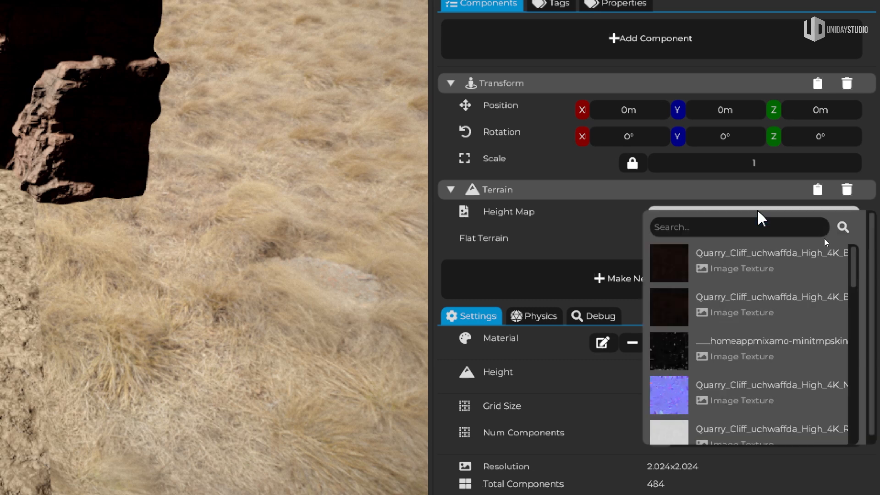
scroll(793, 380, "down", 5)
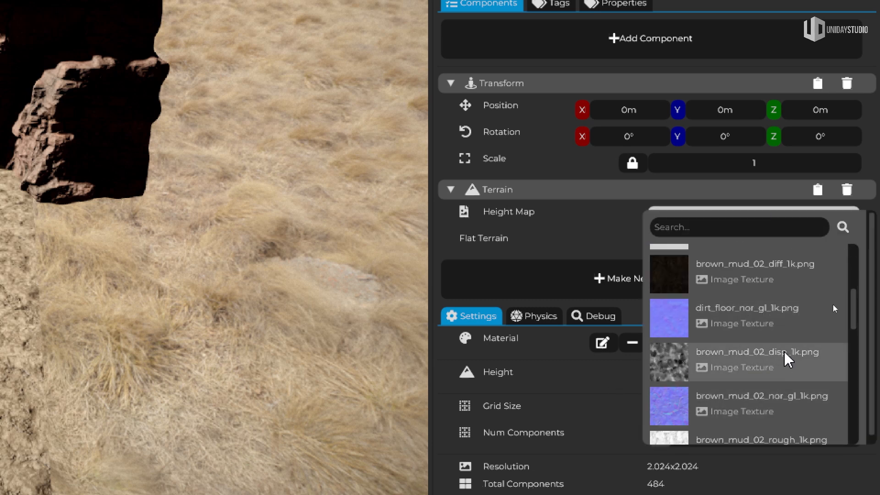
left_click(787, 360)
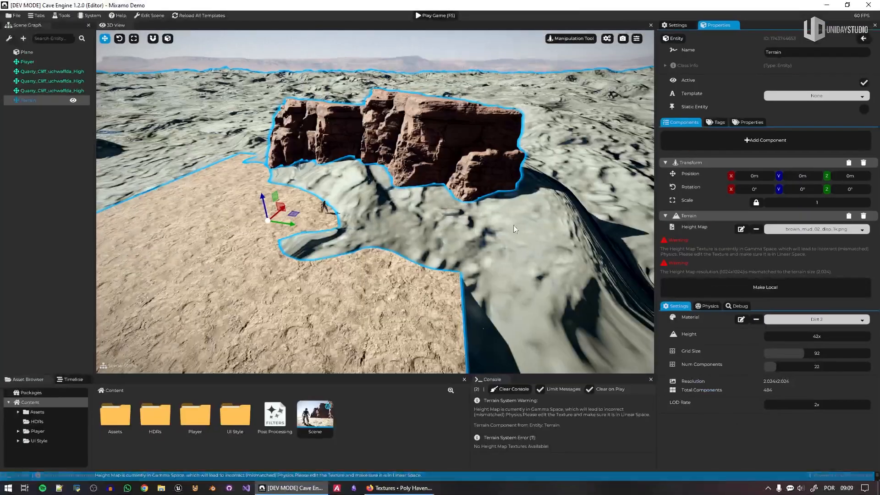
Step: Inspect the terrain surface around the cliffs and clear the selection
right_click_drag(527, 225, 249, 190)
key("a")
right_click_drag(375, 201, 575, 190)
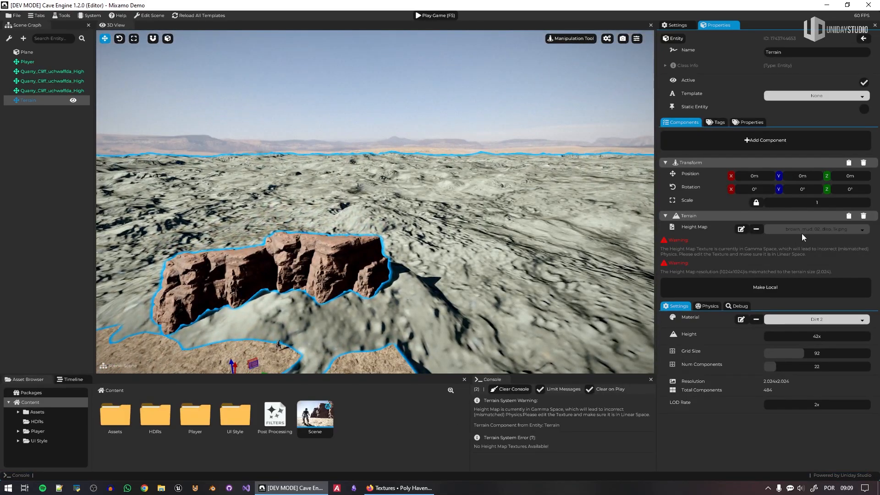
left_click(463, 103)
right_click_drag(463, 103, 532, 220)
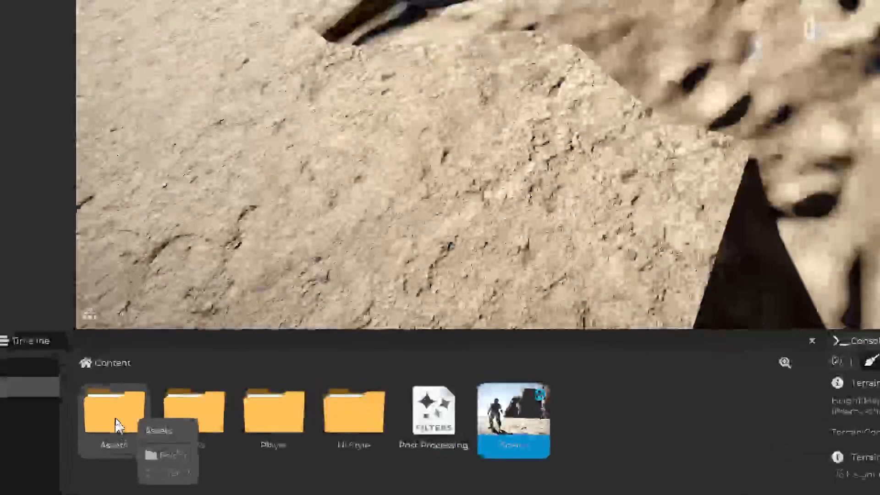
Step: Duplicate the Dirt 2 material in the Assets/Material folder
double_click(120, 429)
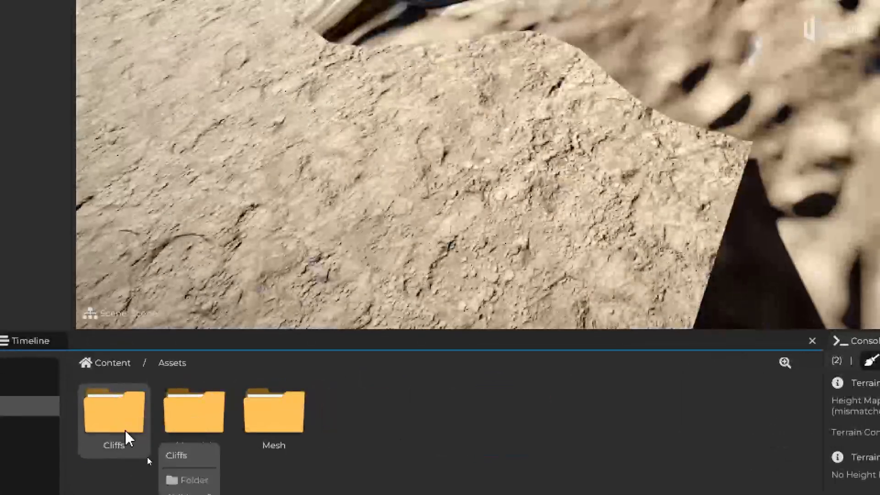
left_click(165, 421)
double_click(214, 349)
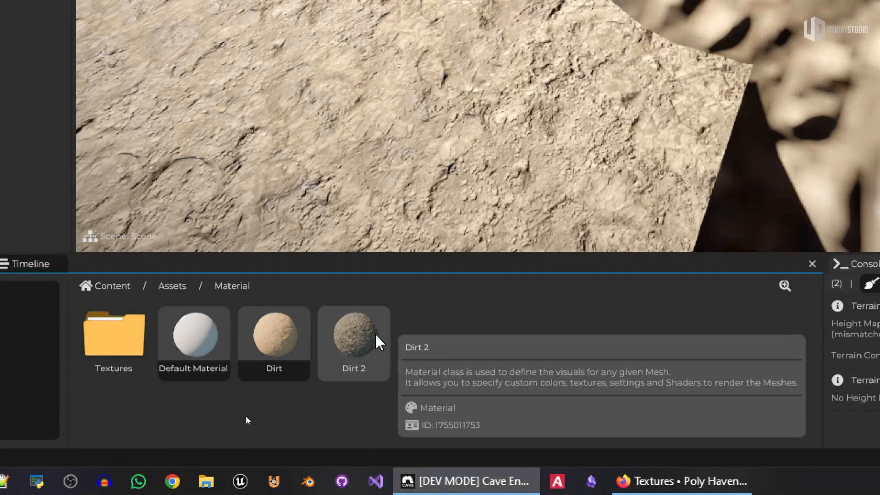
right_click(381, 362)
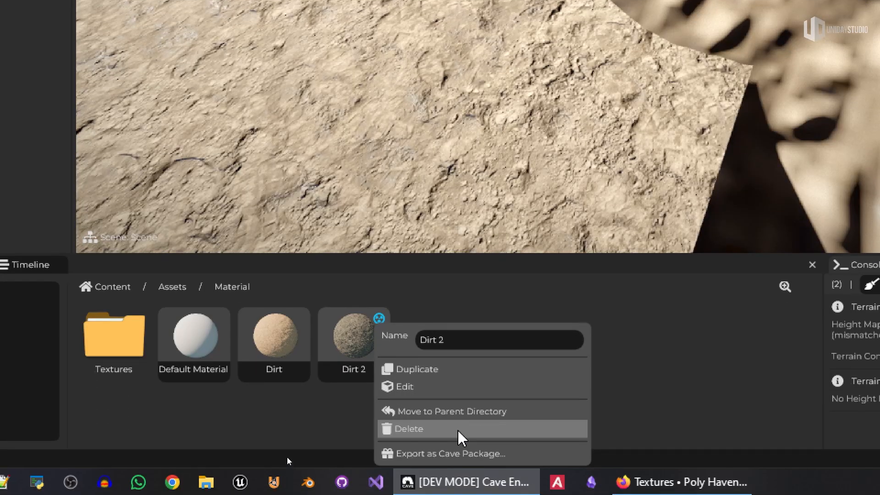
left_click(442, 444)
Step: Rename the duplicated material as Terrain Mat and assign it to the Terrain entity's Terrain component
right_click(447, 351)
double_click(534, 340)
type("Terrain M")
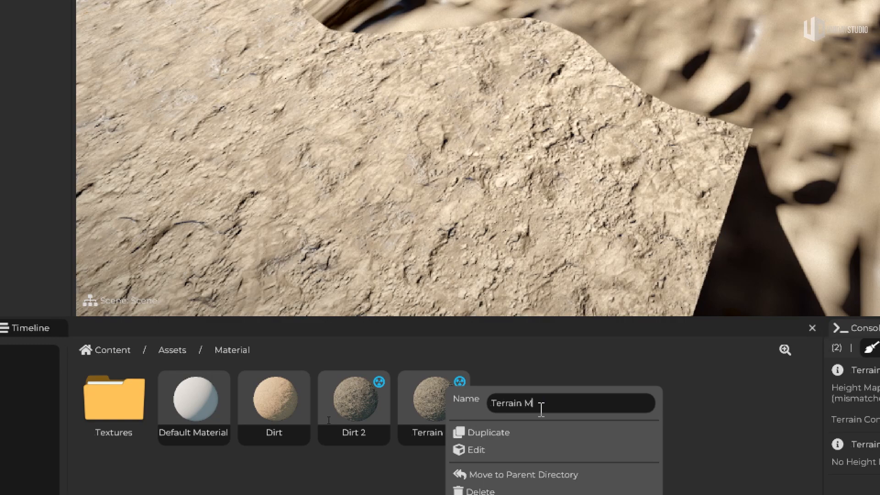
type("at")
key("Return")
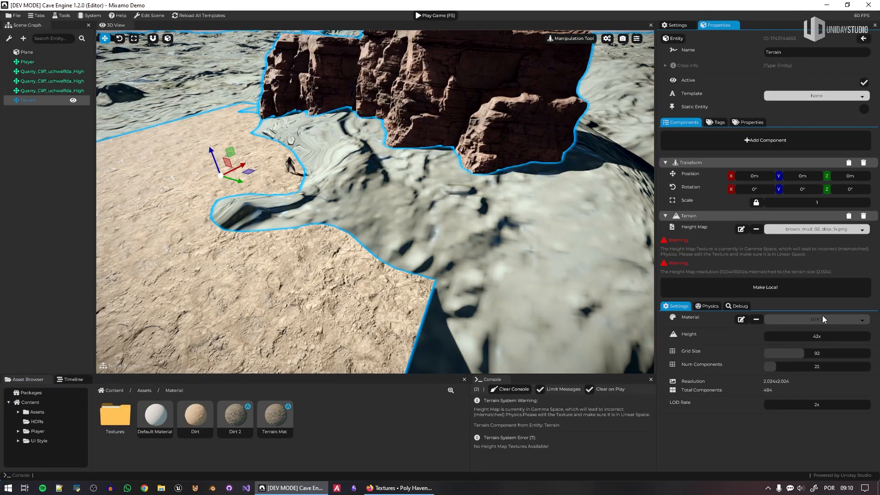
left_click(811, 318)
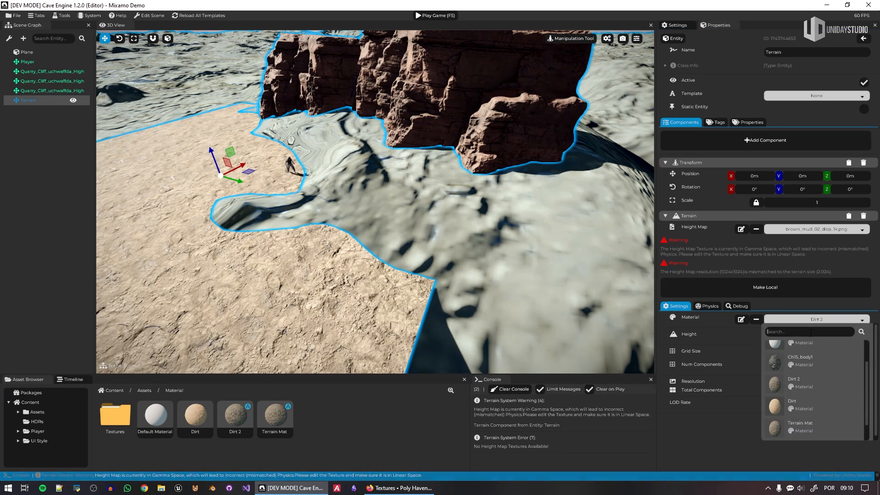
left_click(817, 425)
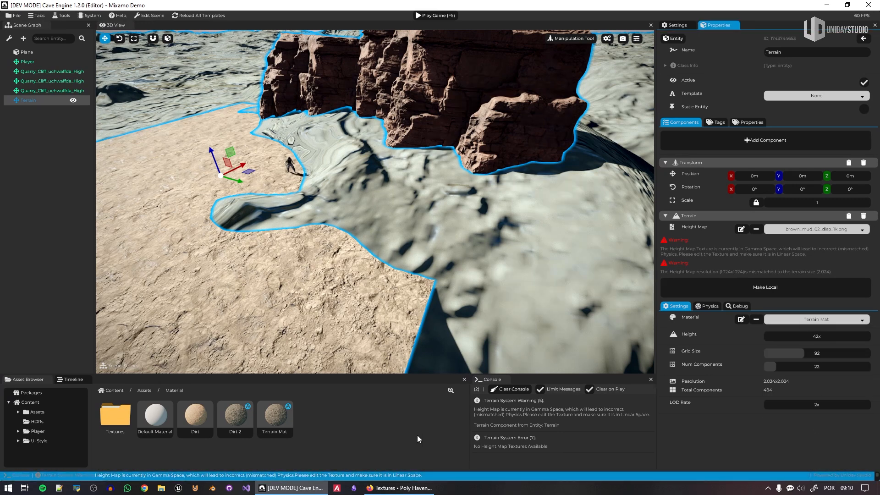
Step: Set the Terrain Mat material's UV Scale to 80 on both X and Y
left_click(278, 422)
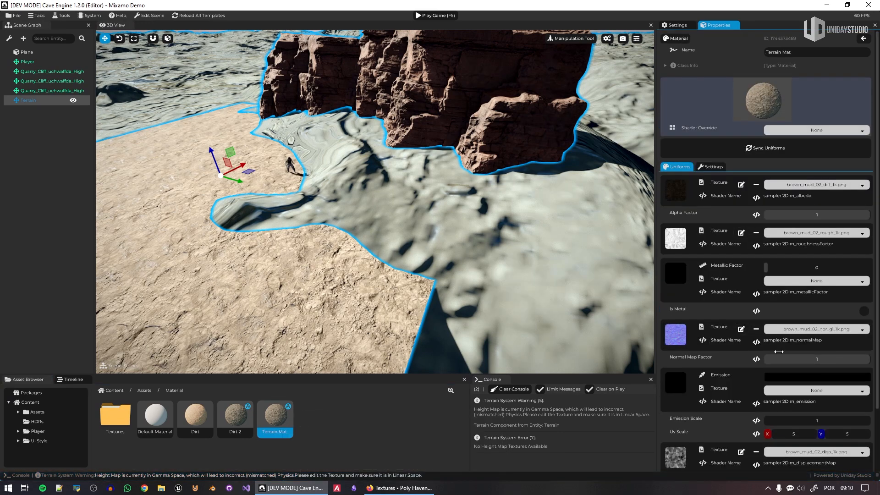
scroll(731, 376, "down", 2)
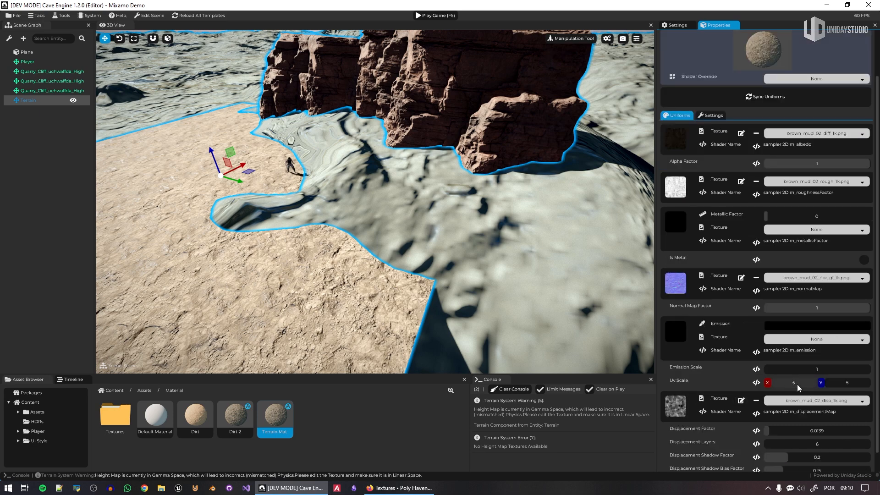
left_click_drag(798, 386, 816, 387)
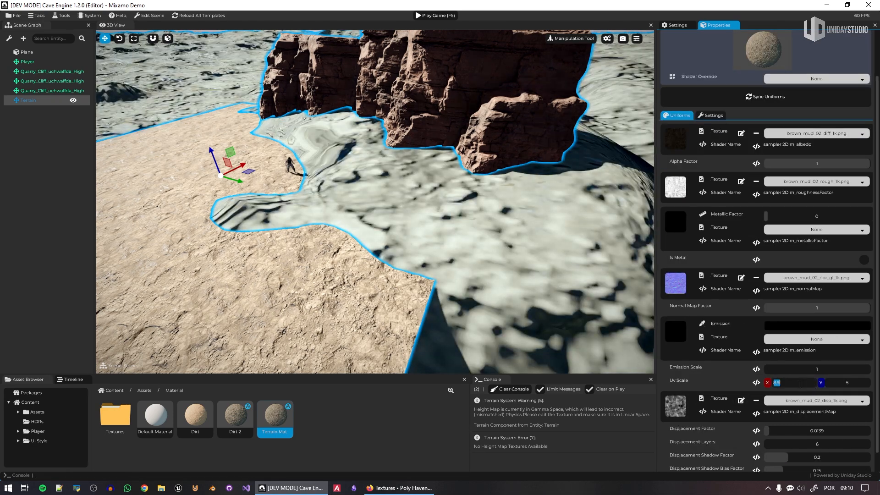
type("810")
key("BackSpace")
key("BackSpace")
type("0")
key("Tab")
type("80")
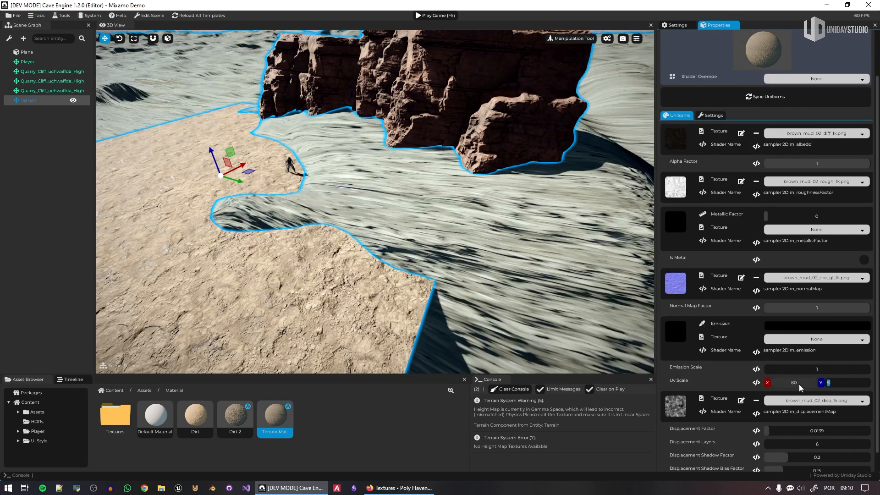
key("Return")
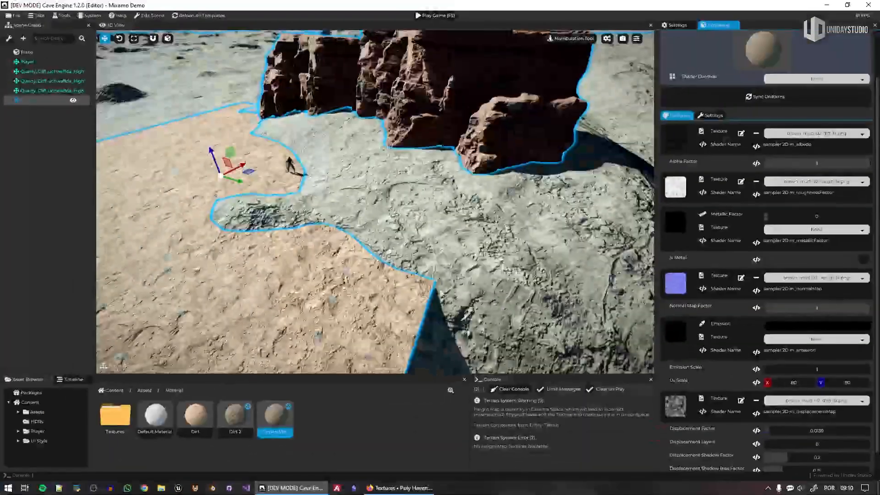
Step: Check the texture size beside the player, try a Terrain Mat UV Scale of 100, and settle on 120 for X and Y
right_click_drag(481, 248, 449, 229)
key("w")
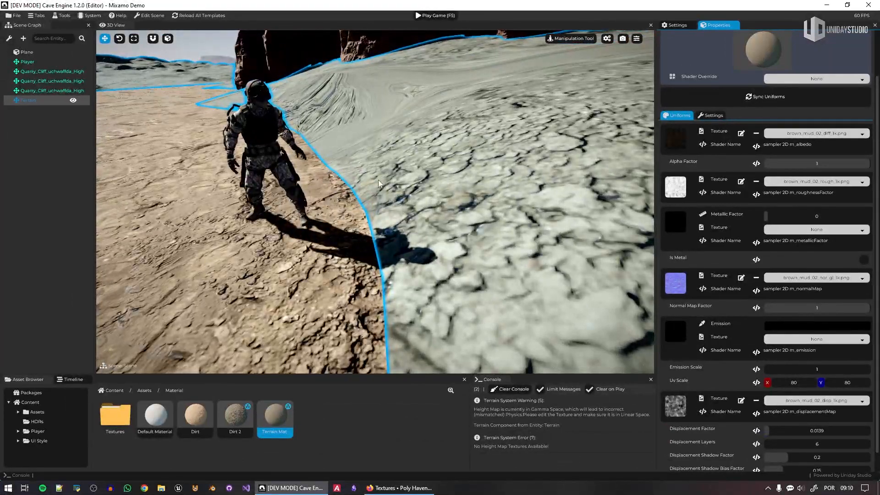
right_click_drag(376, 202, 385, 221)
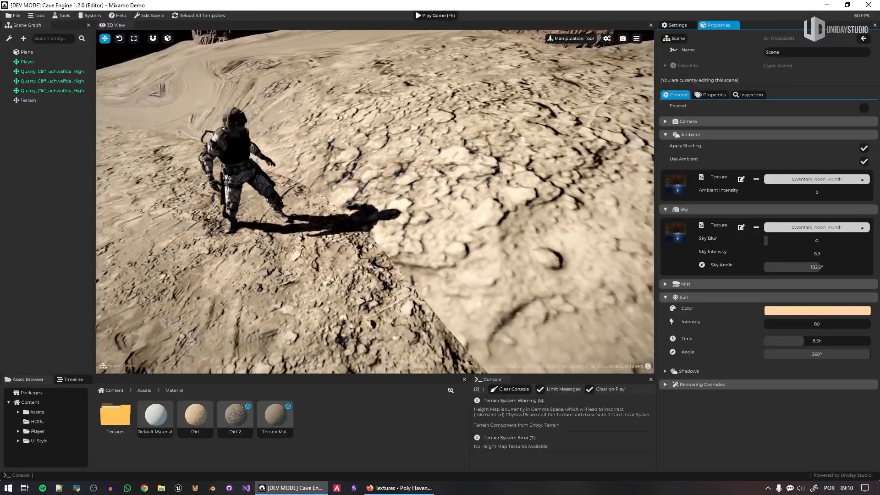
left_click(275, 417)
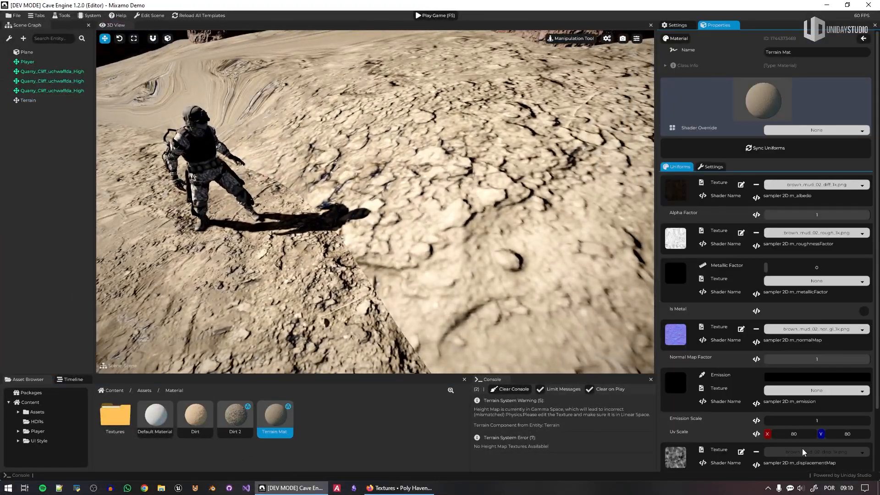
type("100")
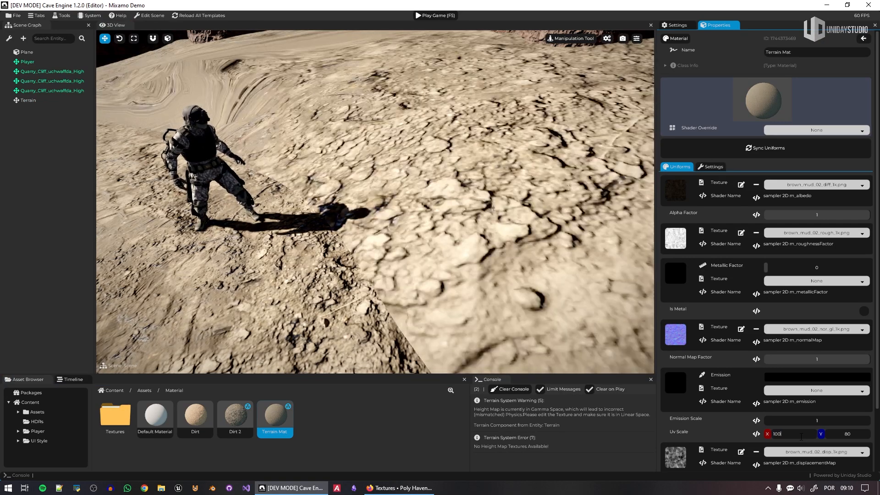
key("Tab")
type("100")
key("Return")
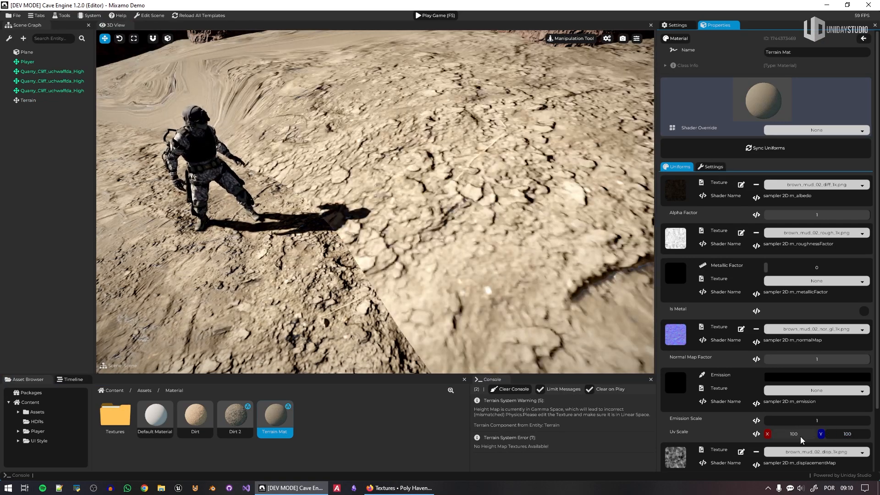
type("120")
key("Tab")
type("120")
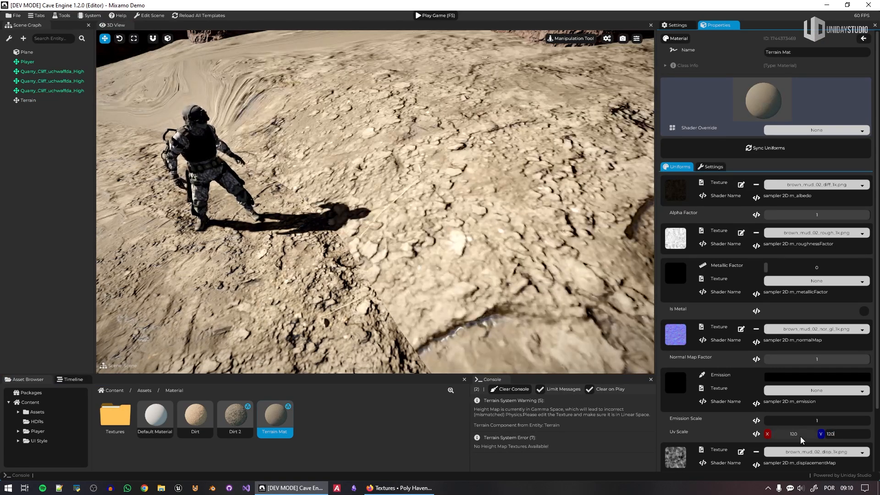
key("Return")
Step: Set Terrain Mat's Displacement Factor to 0 and remove its displacement map texture
right_click_drag(445, 298, 394, 188)
scroll(743, 431, "down", 3)
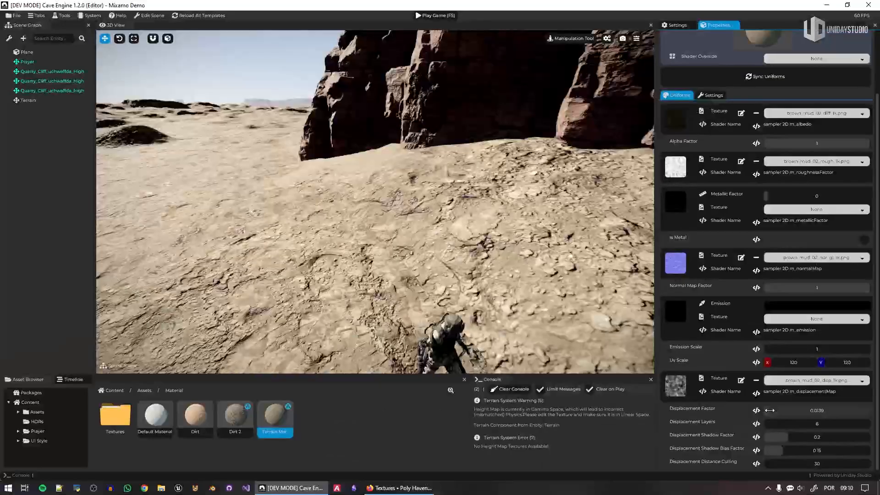
left_click_drag(770, 410, 732, 411)
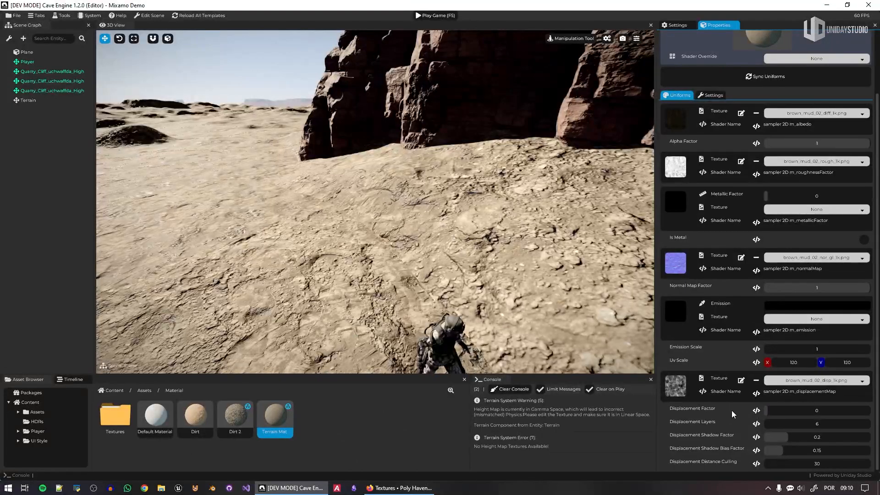
left_click(757, 380)
Step: Look over the terrain, then play the game to run and jump the character across it, and stop the game
key("s")
mouse_move(527, 257)
right_mouse_down()
mouse_move(509, 257)
mouse_move(615, 252)
mouse_move(644, 240)
mouse_move(542, 252)
right_mouse_up()
left_click(521, 216)
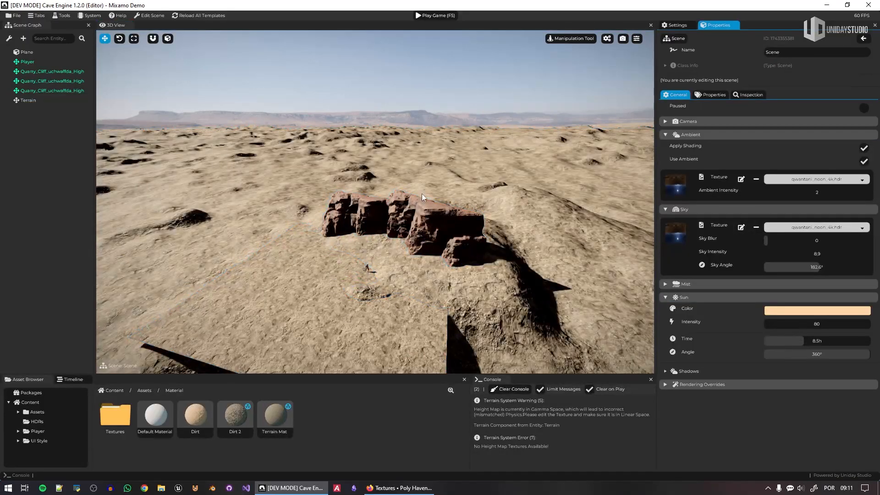
right_click_drag(412, 193, 369, 199)
key("F5")
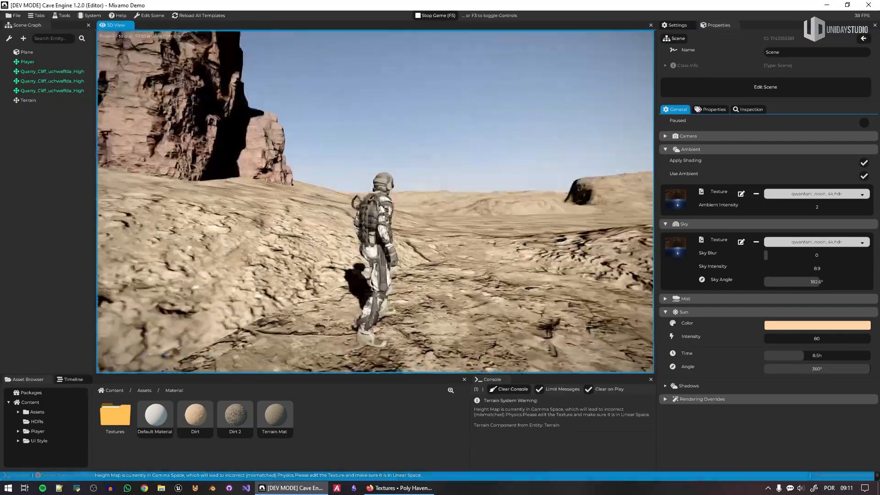
key("w")
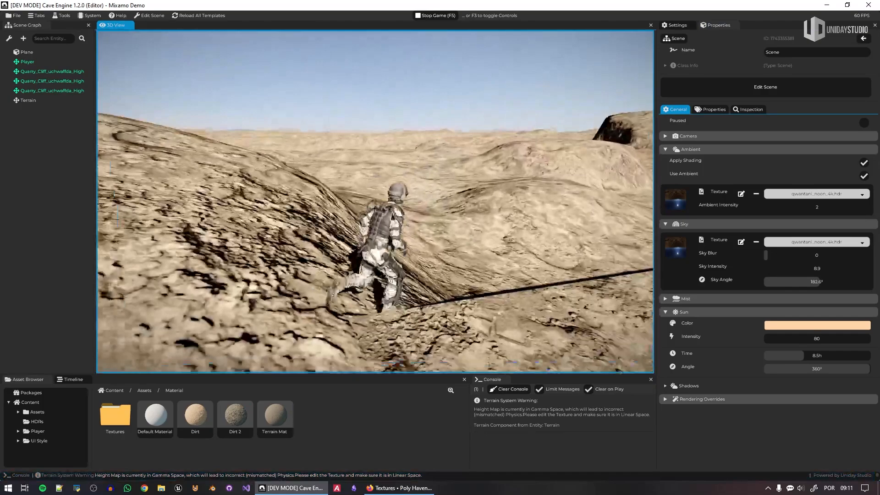
key("space")
key("F5")
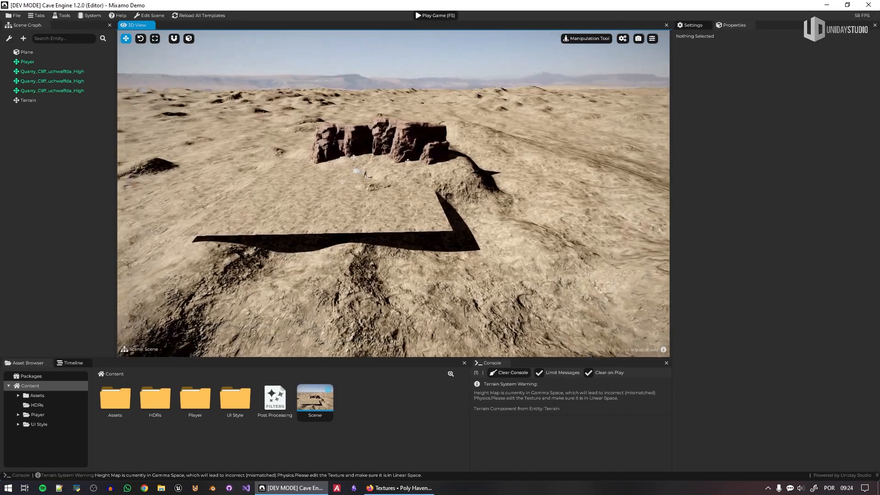
Step: Select the Terrain entity and examine its height map warnings against the terrain resolution
right_click_drag(468, 169, 532, 347)
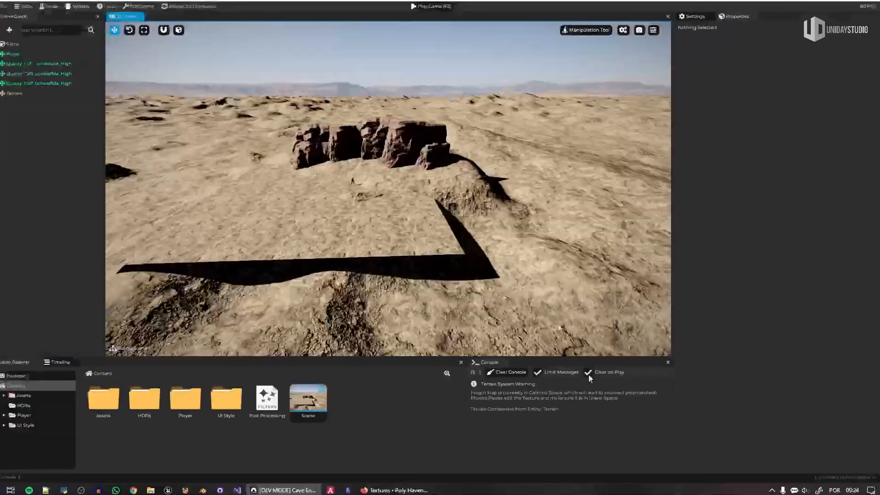
left_click(497, 216)
left_click(702, 178)
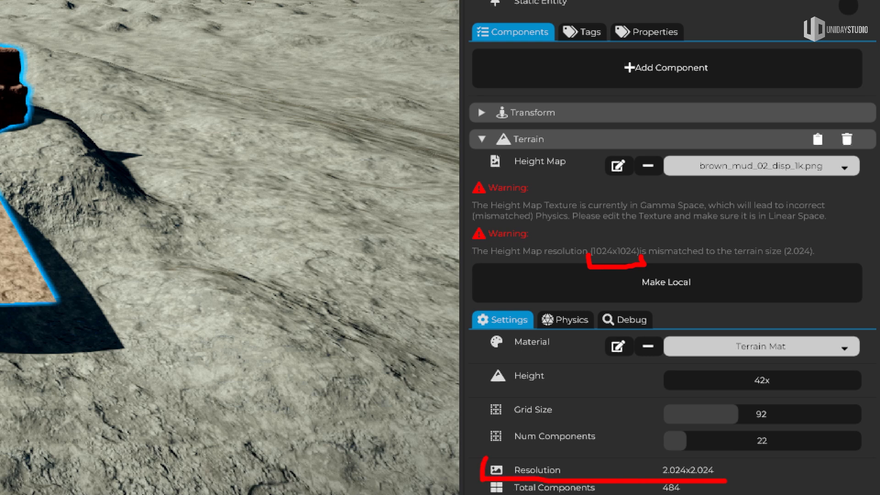
left_click_drag(700, 451, 496, 455)
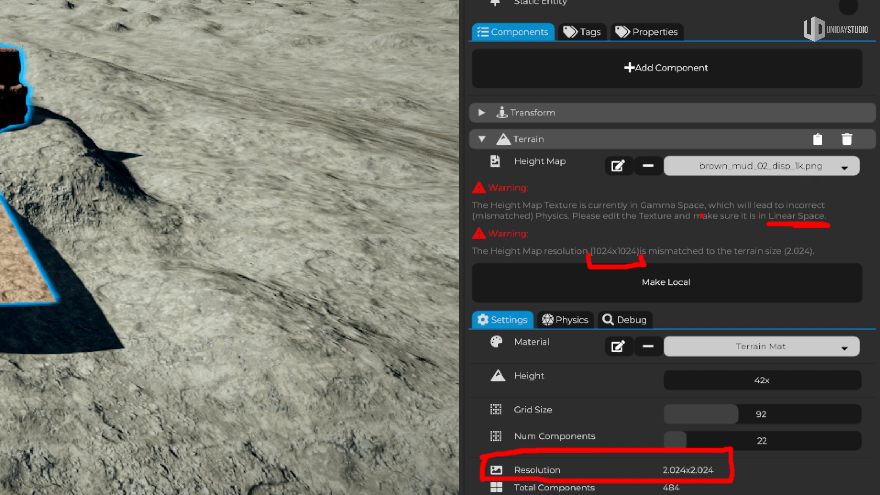
key("Escape")
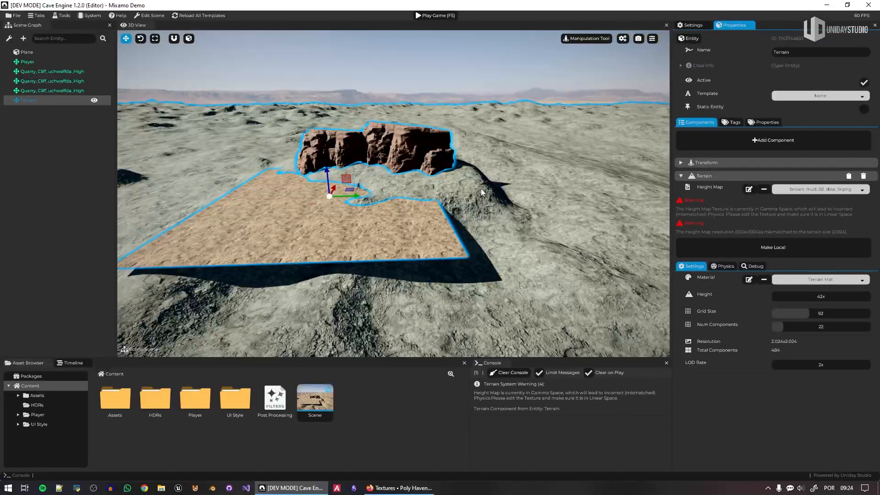
Step: Add a Mesh entity on the hill beside the cliffs and raise the cube high above the terrain
key("w")
right_click_drag(482, 193, 533, 200)
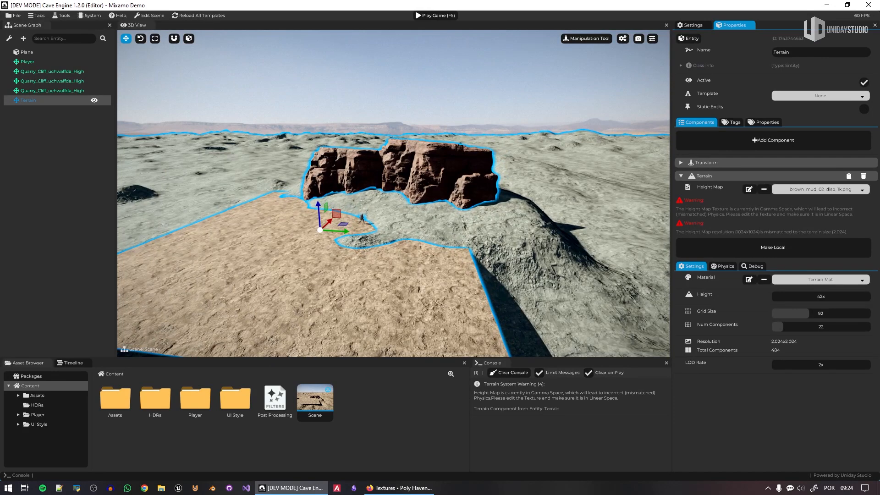
right_click(540, 252)
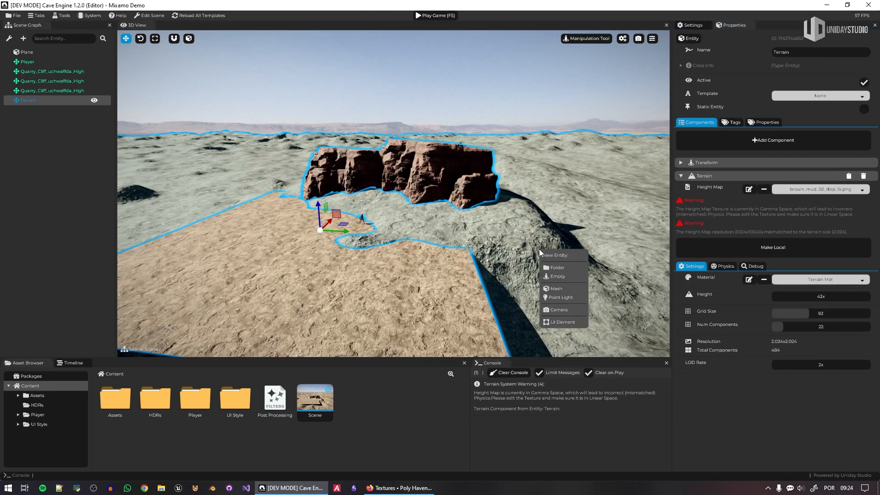
left_click(565, 289)
left_click_drag(544, 229, 568, 59)
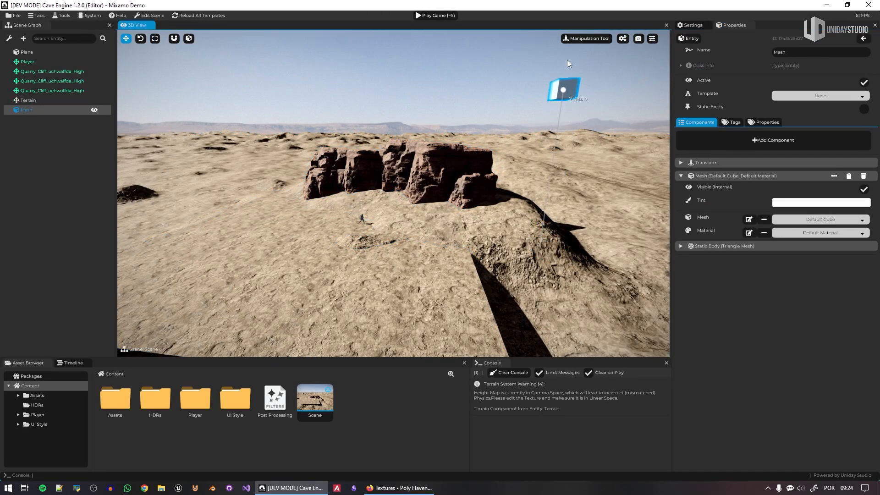
Step: Make the Mesh entity's physics body Dynamic and scale the cube up
left_click(740, 246)
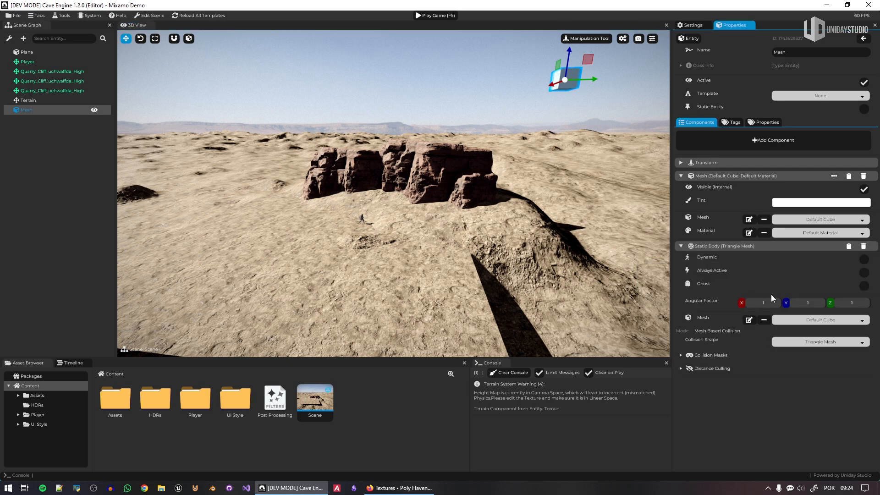
left_click(866, 260)
key("e")
key("r")
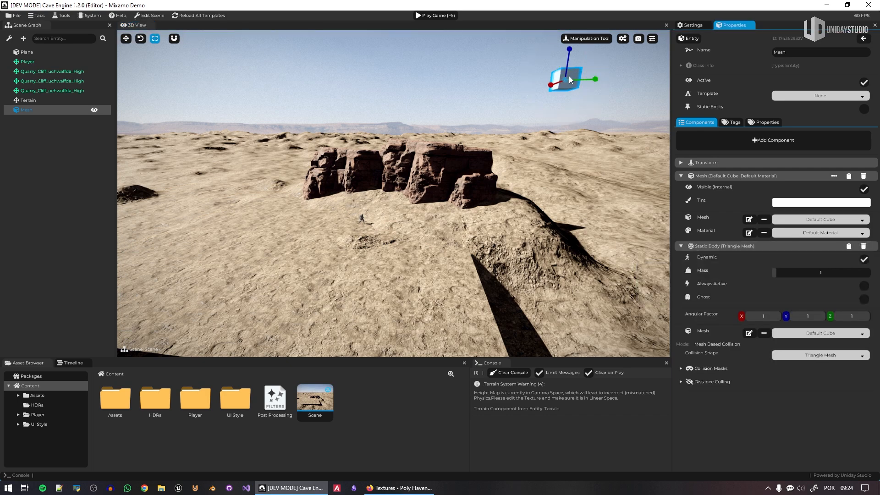
left_click_drag(567, 78, 577, 85)
key("w")
Step: Deselect the cube, play the game to run the character toward the falling cube, and stop the game
left_click(529, 135)
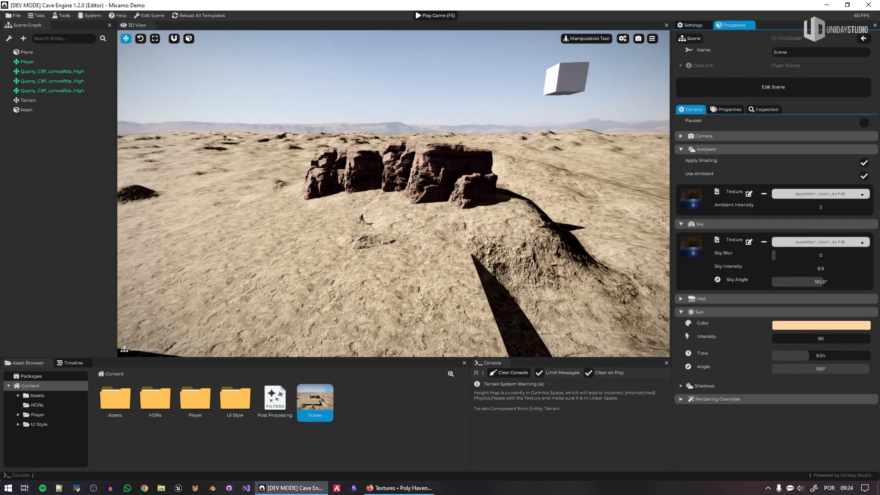
key("F5")
key("w")
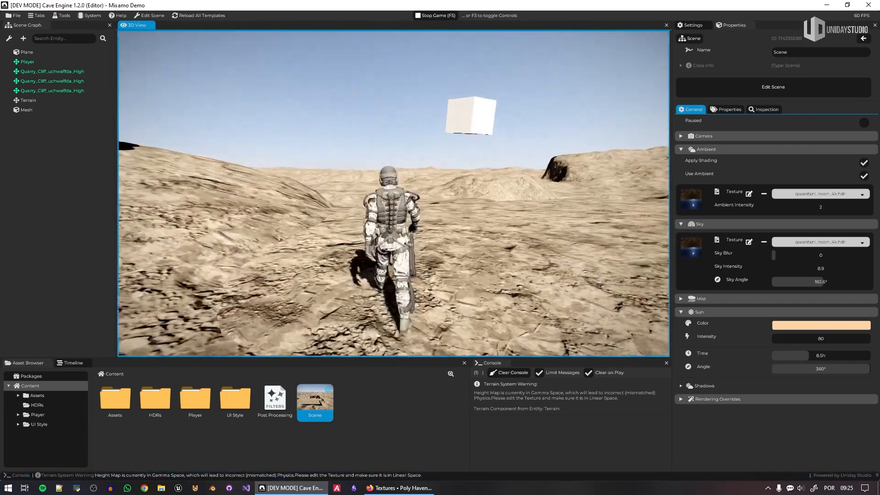
key("w")
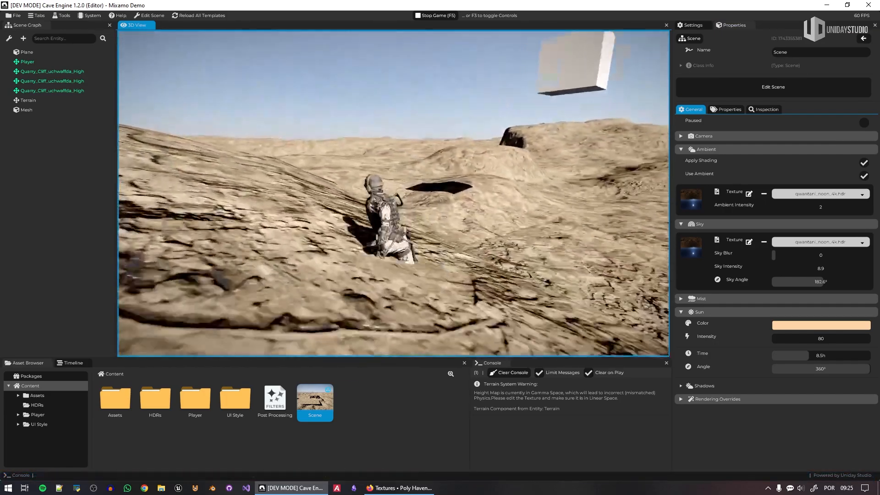
key("F5")
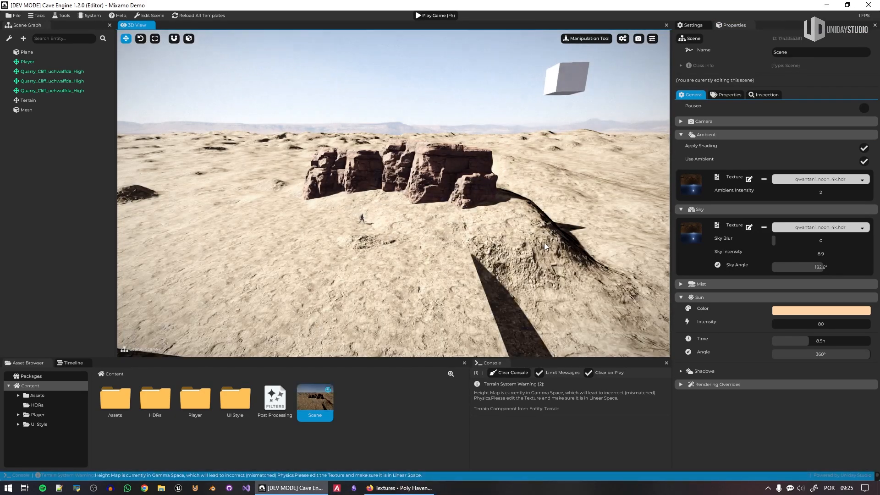
Step: Set the texture space of the terrain's height map brown_mud_02_disp_1k.png to Linear Space
left_click(602, 280)
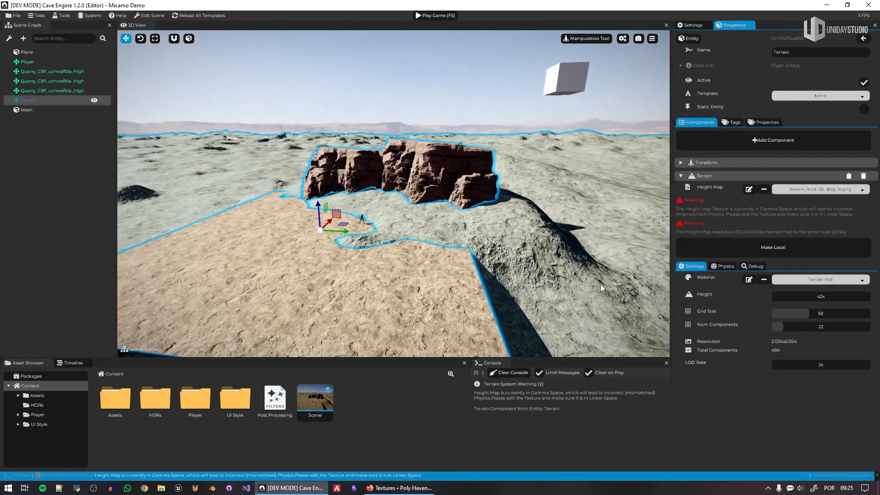
left_click(749, 190)
left_click(819, 167)
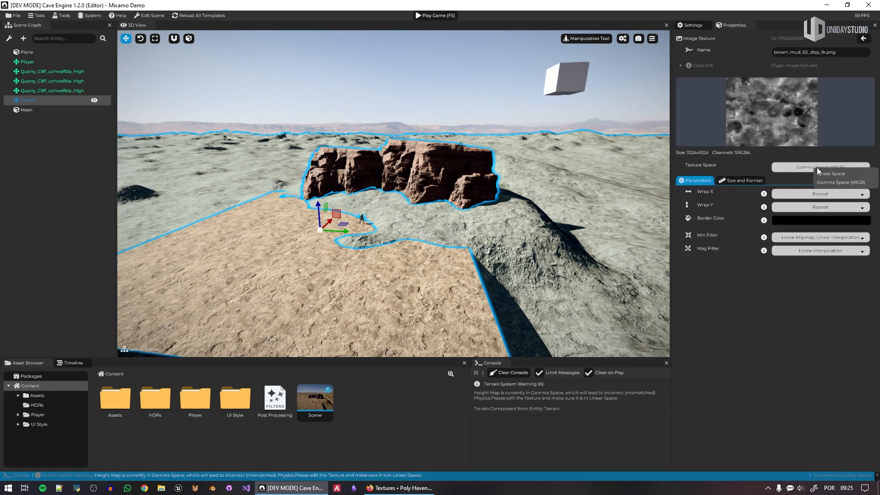
left_click(835, 174)
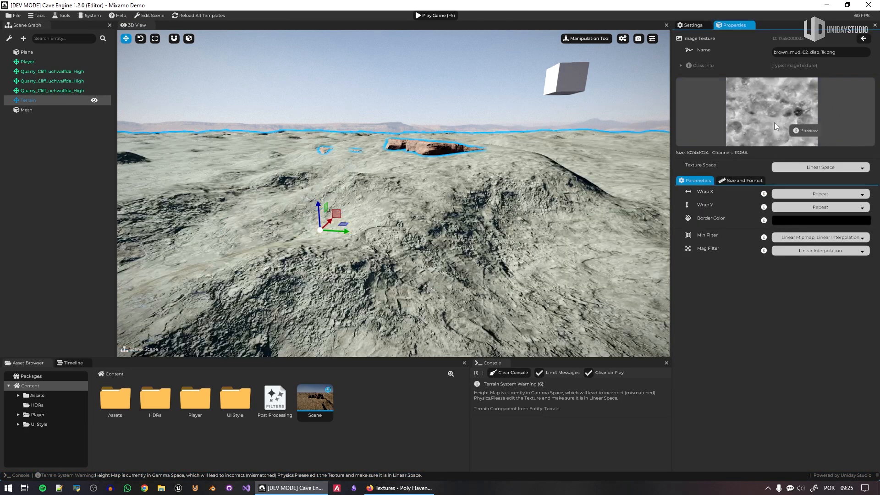
Step: Lower the Terrain entity until the flat ground plane and the cliffs stand clear of it
left_click_drag(317, 205, 376, 226)
key("ctrl+z")
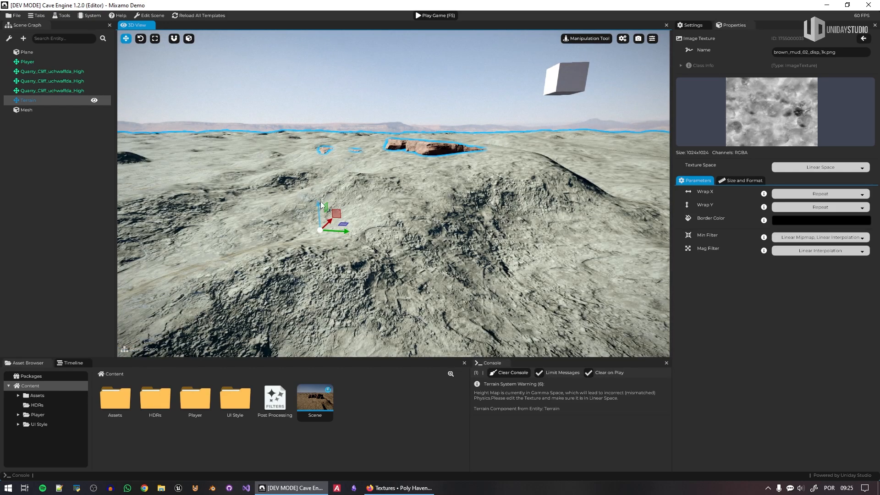
left_click_drag(316, 205, 340, 257)
middle_click_drag(340, 257, 596, 145)
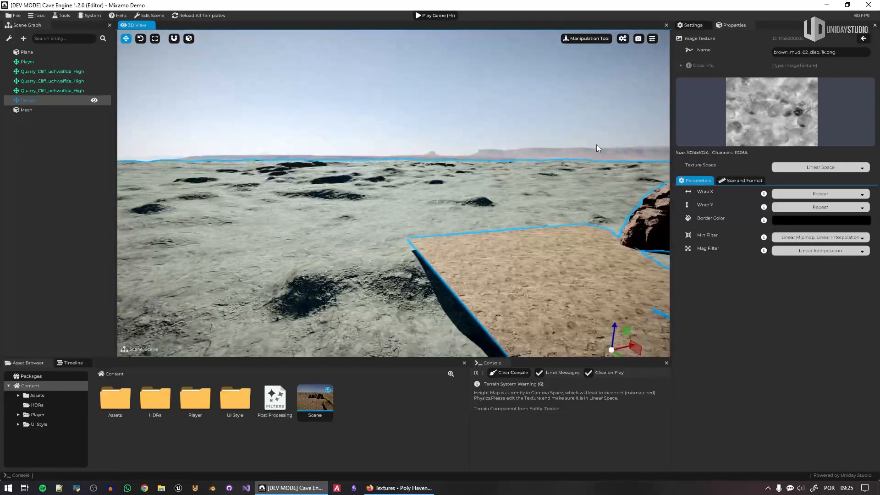
Step: Play the game, run the character across the lowered terrain past the rolling cube, and stop the game
key("F5")
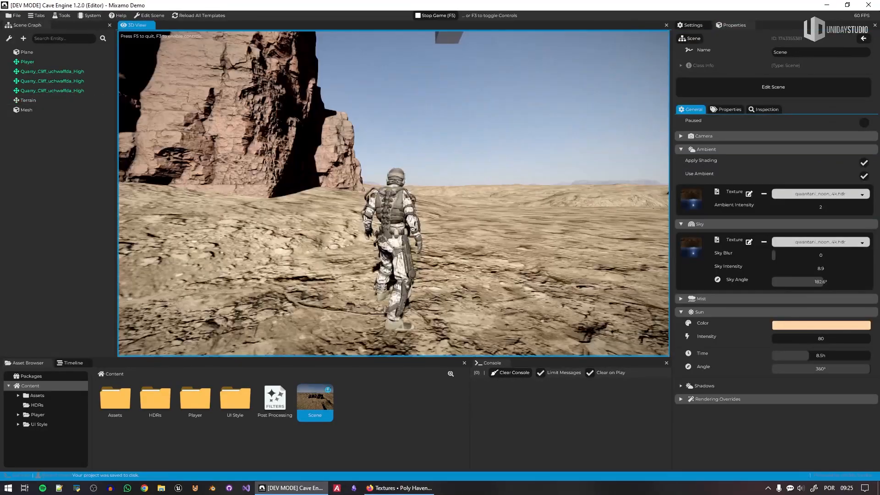
key("w")
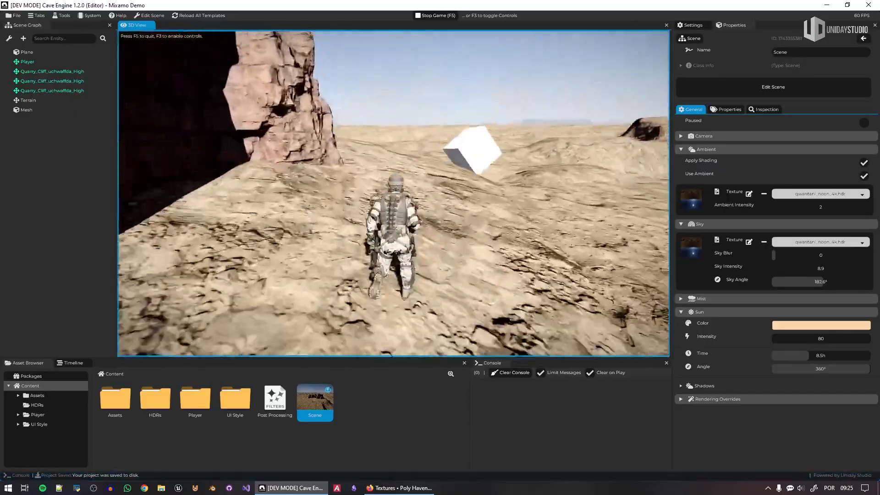
key("w")
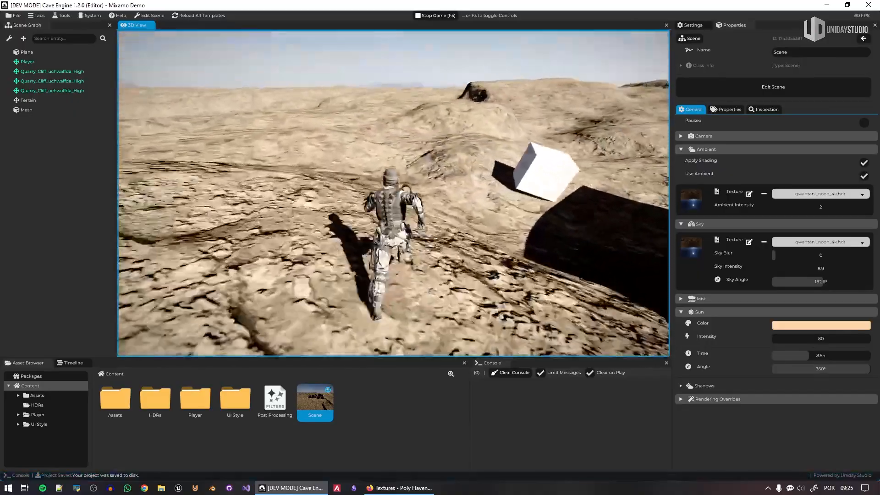
key("w")
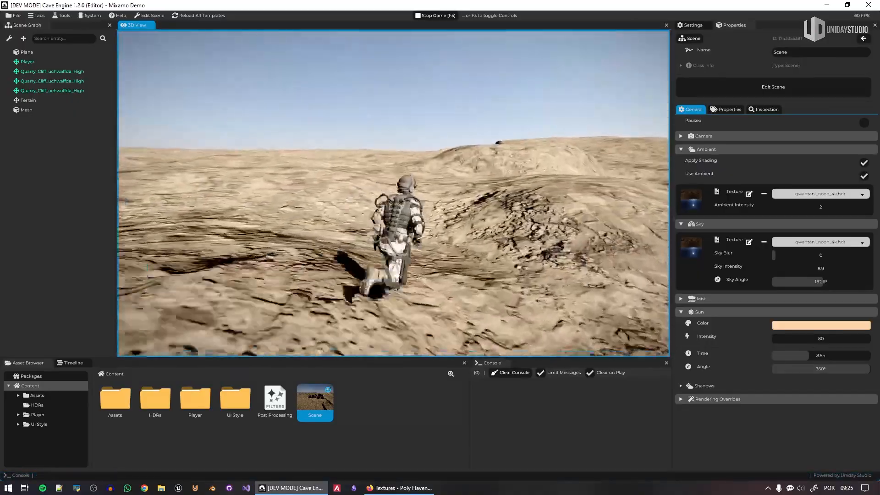
key("w")
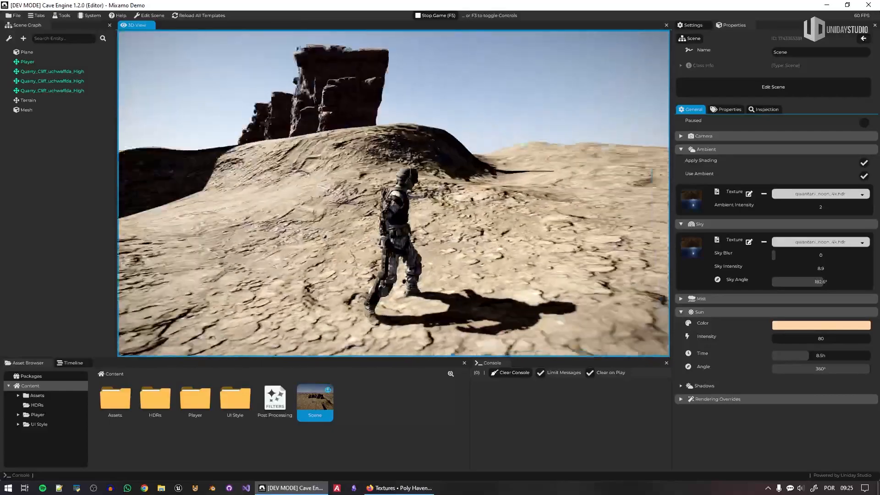
key("F5")
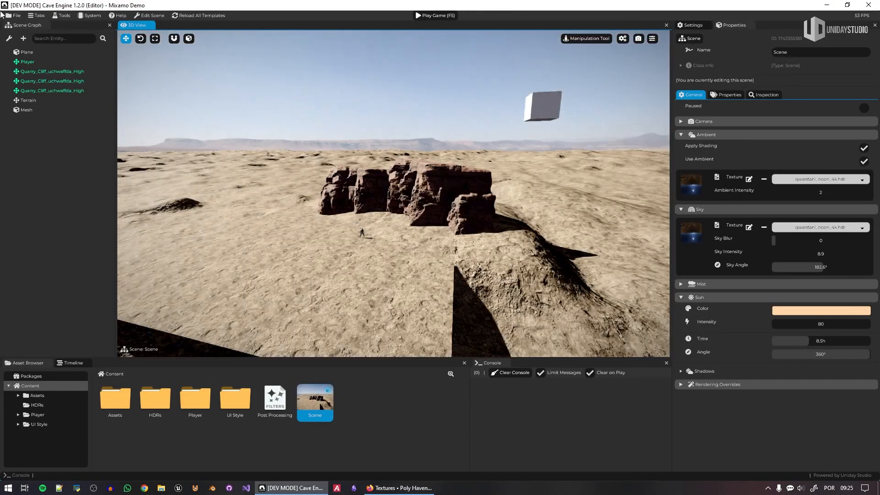
Step: Set the terrain's height map texture back to Gamma Space (sRGB) and return to the Terrain entity's properties
left_click(521, 295)
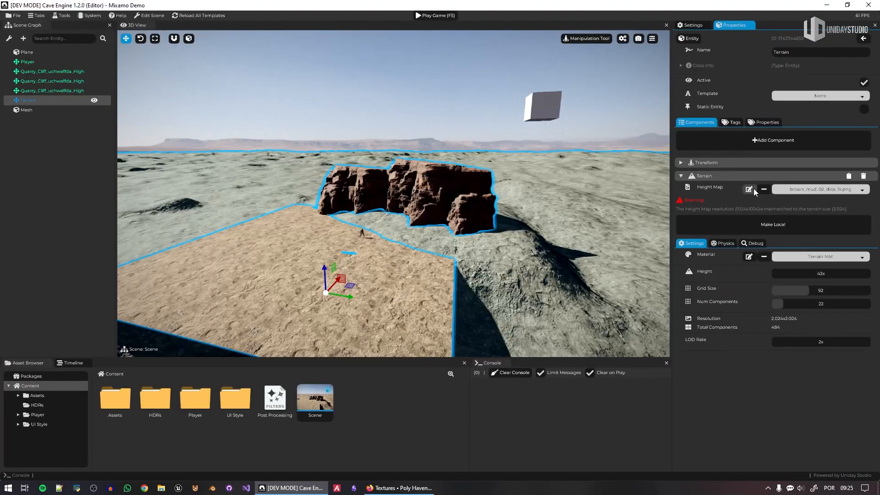
left_click(679, 155)
left_click(848, 179)
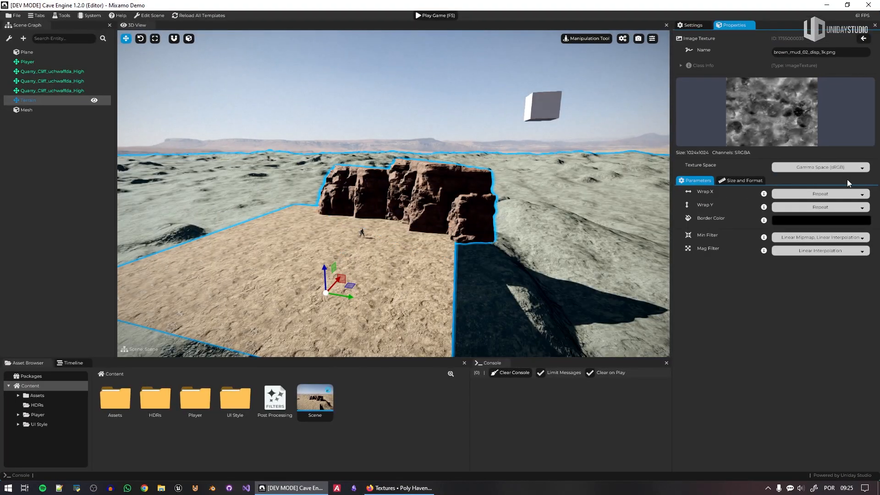
left_click(863, 39)
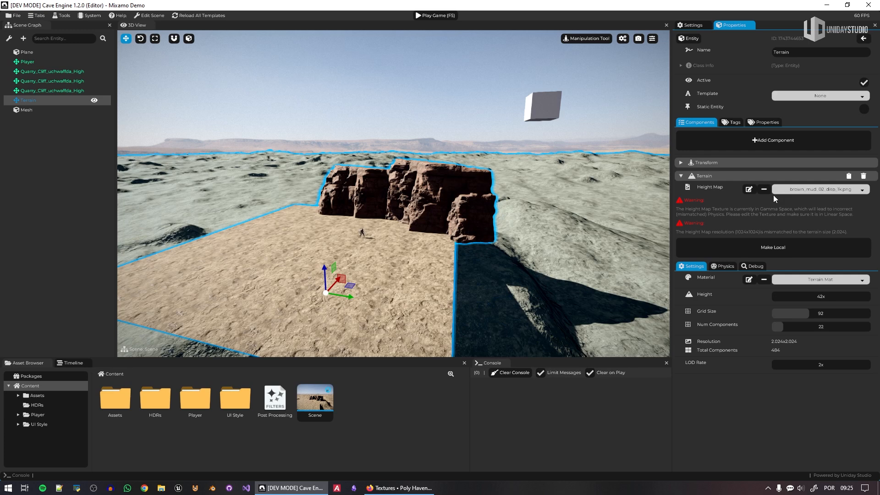
Step: Remove the image texture from the terrain's height map and make a new local height map
left_click(765, 189)
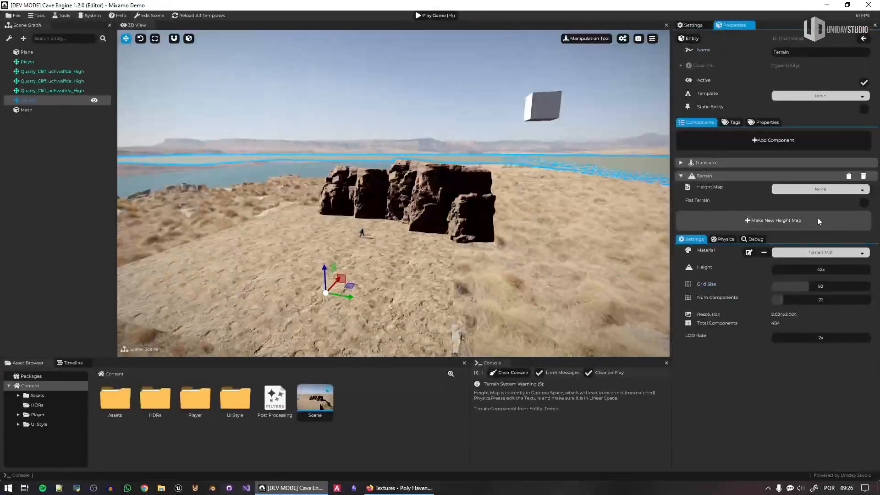
left_click(805, 219)
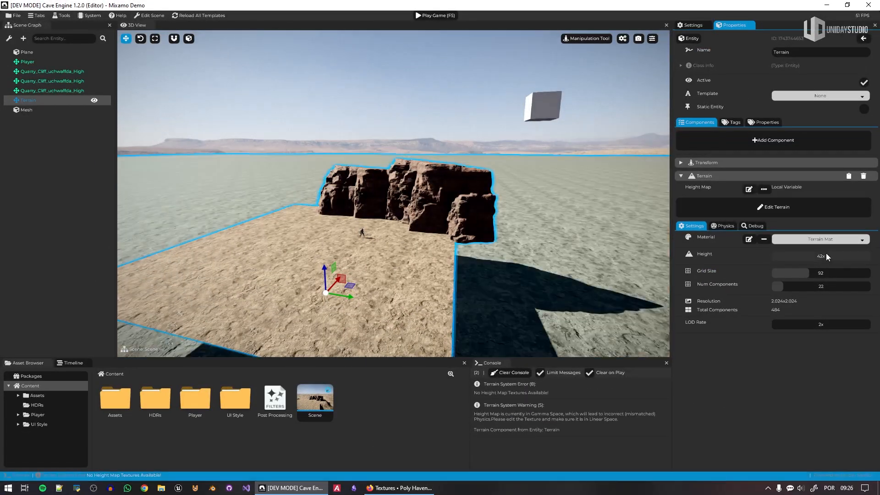
Step: Raise the Terrain entity slightly so its surface meets the flat ground plane around the character
right_click_drag(414, 236, 544, 243)
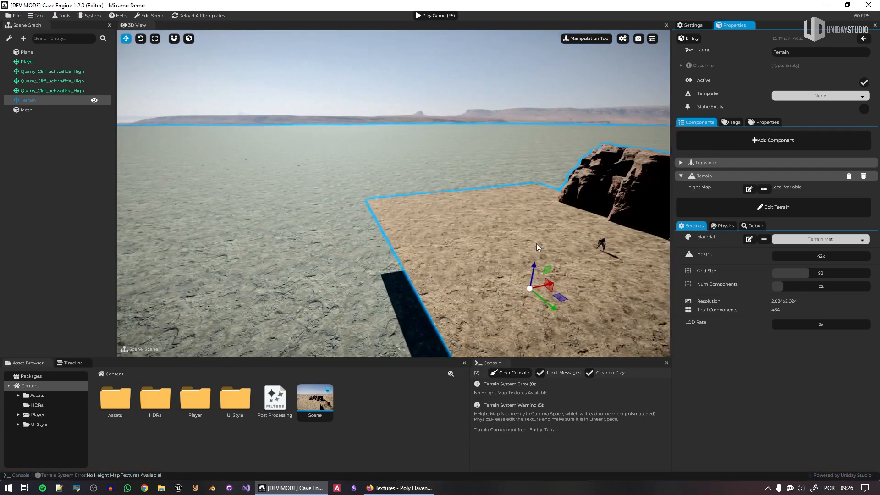
left_click_drag(531, 280, 539, 229)
key("s")
right_click_drag(538, 228, 590, 210)
key("s")
key("w")
key("d")
right_click_drag(503, 172, 501, 172)
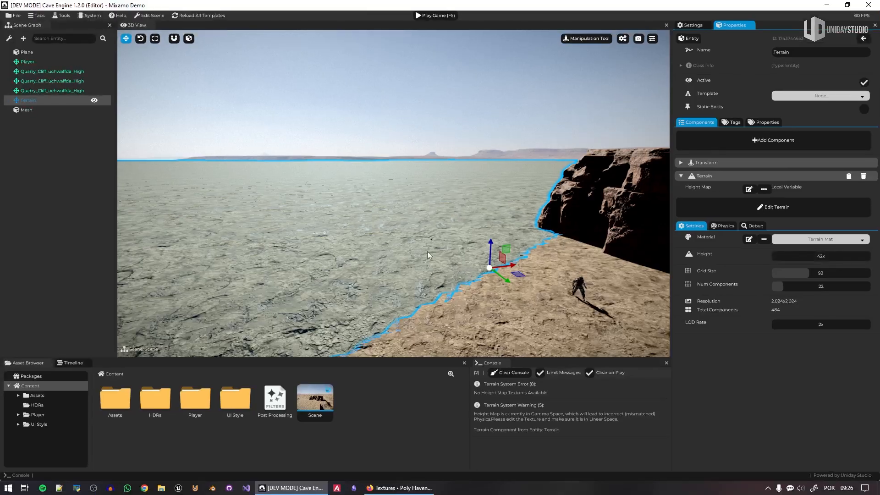
Step: Set the terrain's height multiplier to 327.3x and deselect the terrain
middle_click_drag(579, 214, 683, 251)
left_click_drag(834, 256, 877, 257)
right_click_drag(541, 215, 532, 232)
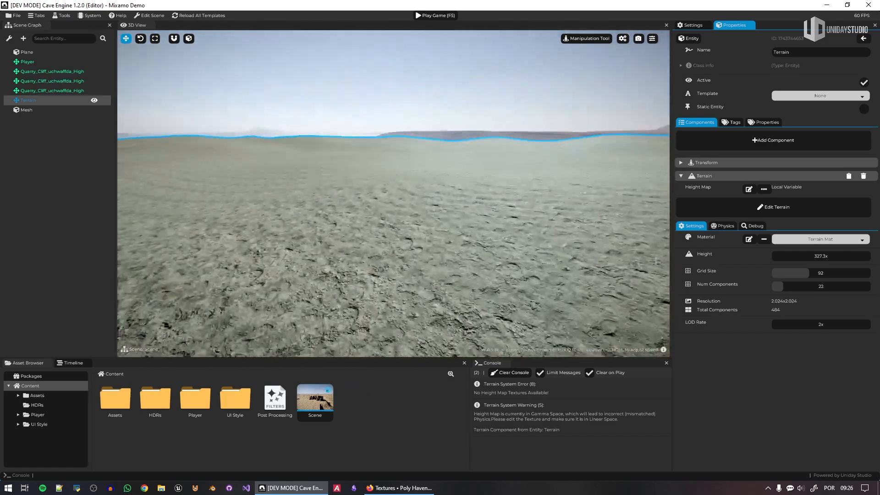
right_click_drag(330, 138, 326, 122)
left_click(326, 122)
right_click_drag(552, 156, 576, 174)
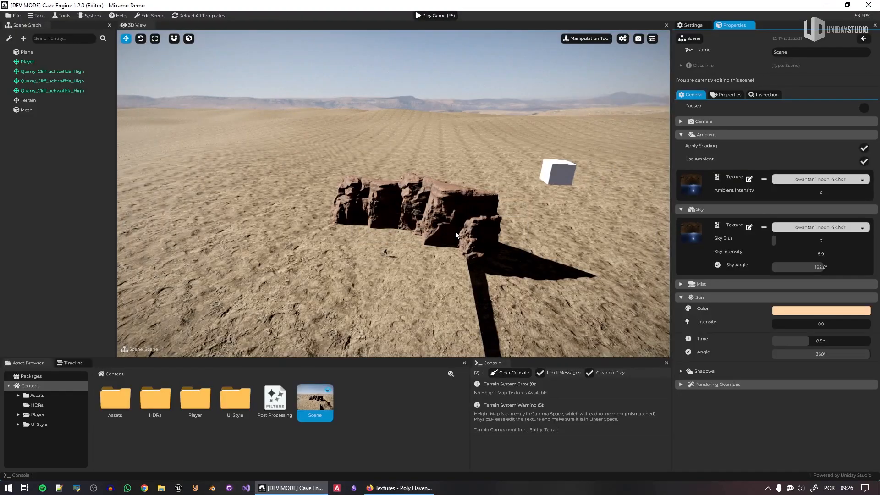
Step: Play the game, run the character across the new terrain away from the cliffs, and stop the game
key("F5")
key("w")
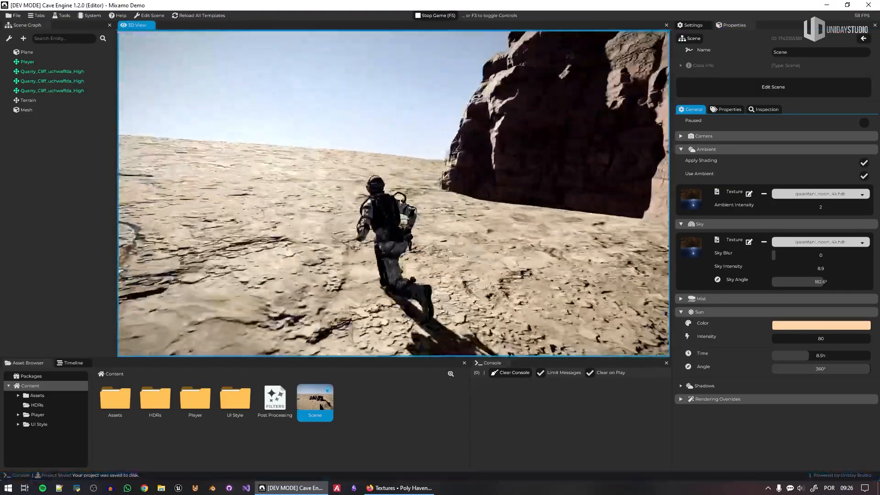
key("w")
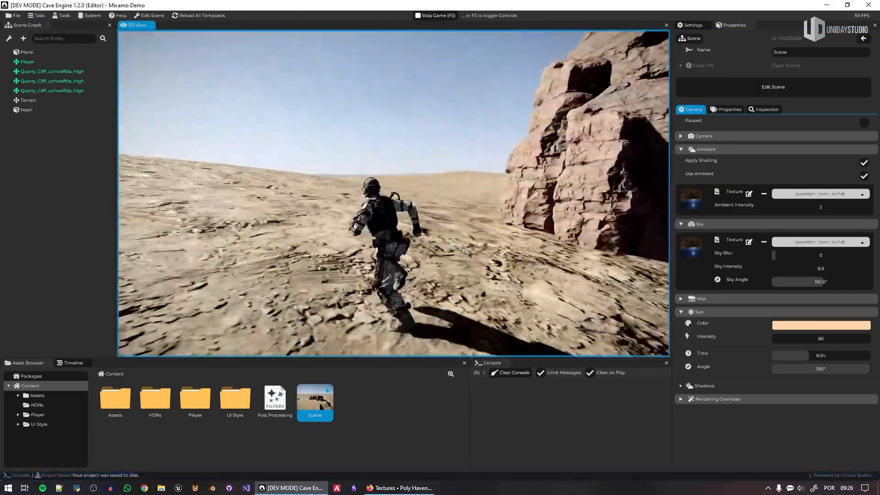
key("w")
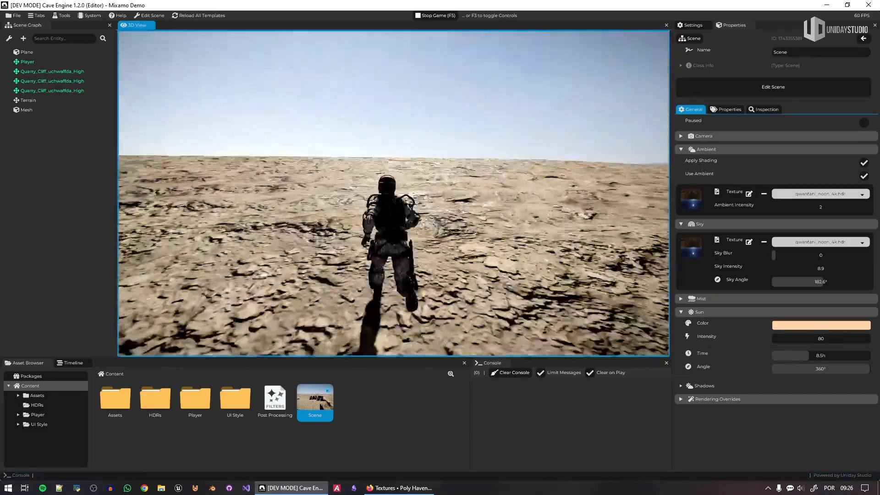
key("w")
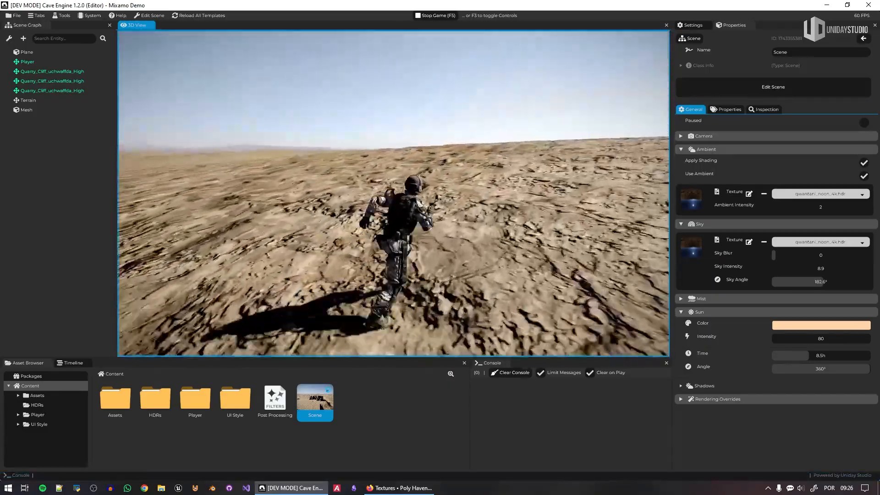
key("w")
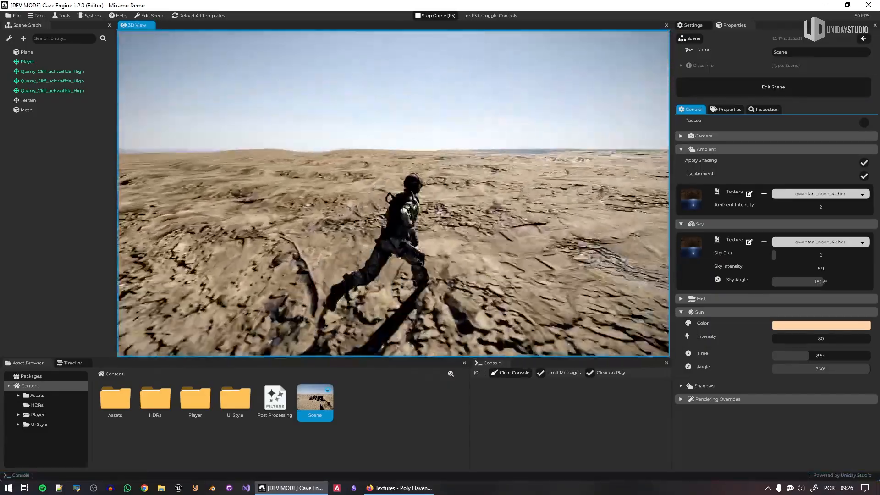
key("w")
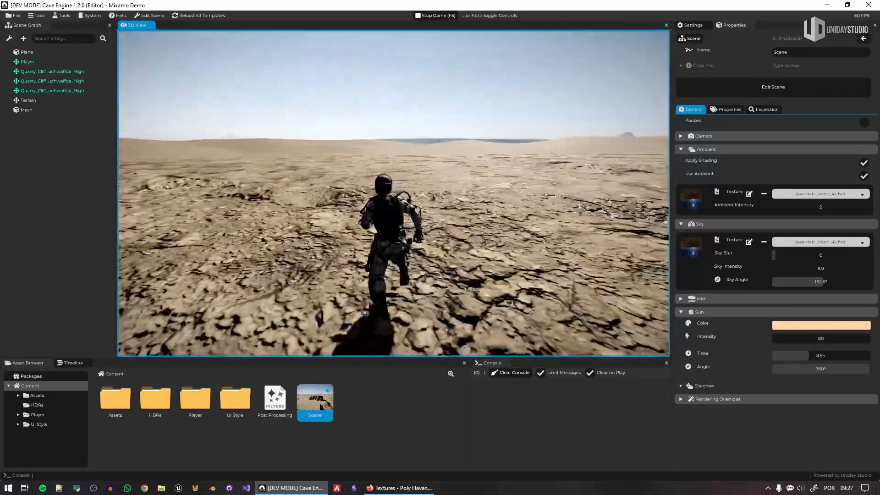
key("w")
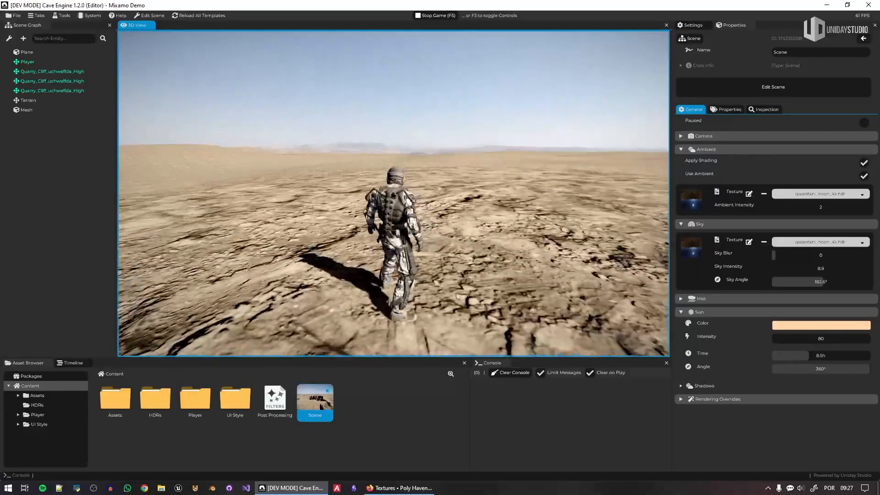
key("F5")
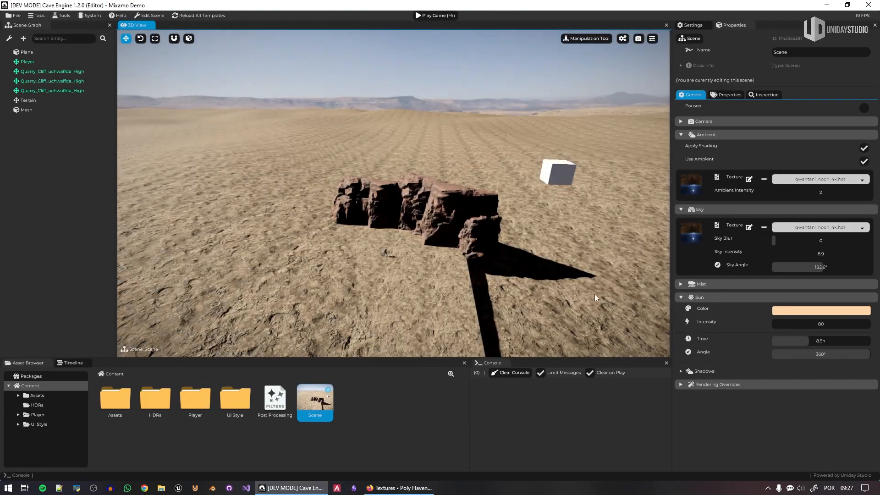
Step: Select the Terrain entity and view the tools available for the 3D viewport
left_click(595, 294)
key("w")
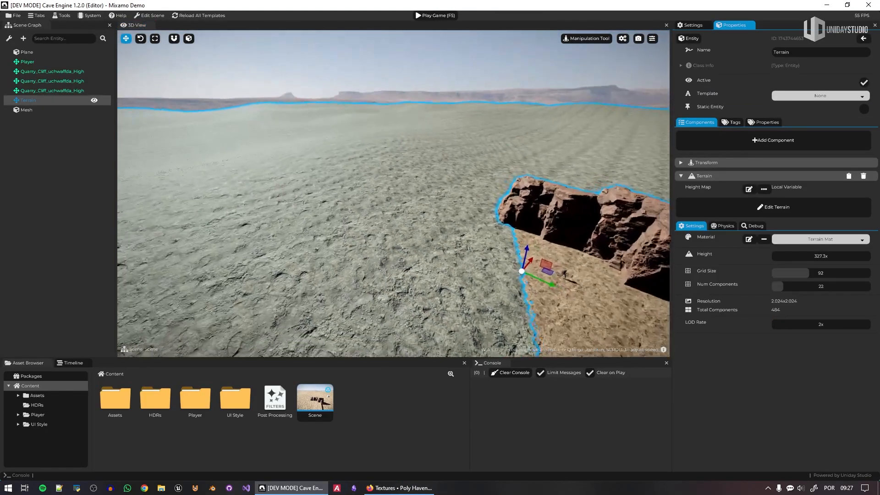
right_click_drag(610, 264, 571, 262)
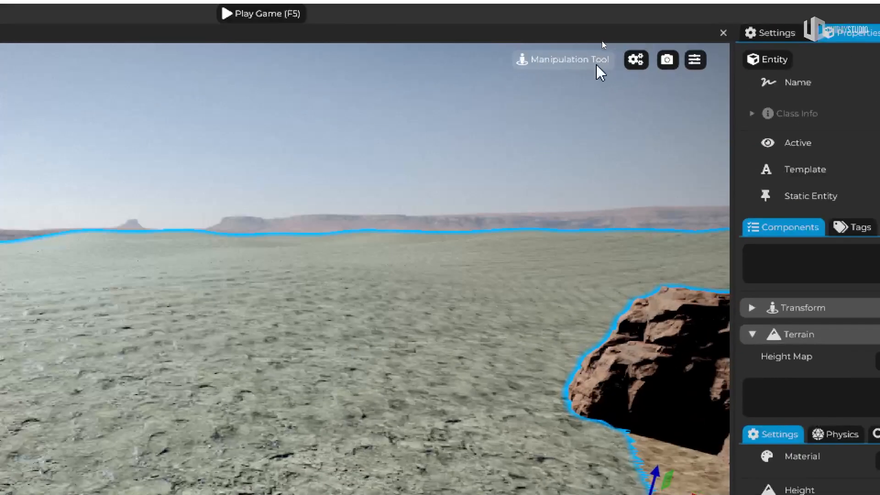
left_click(604, 39)
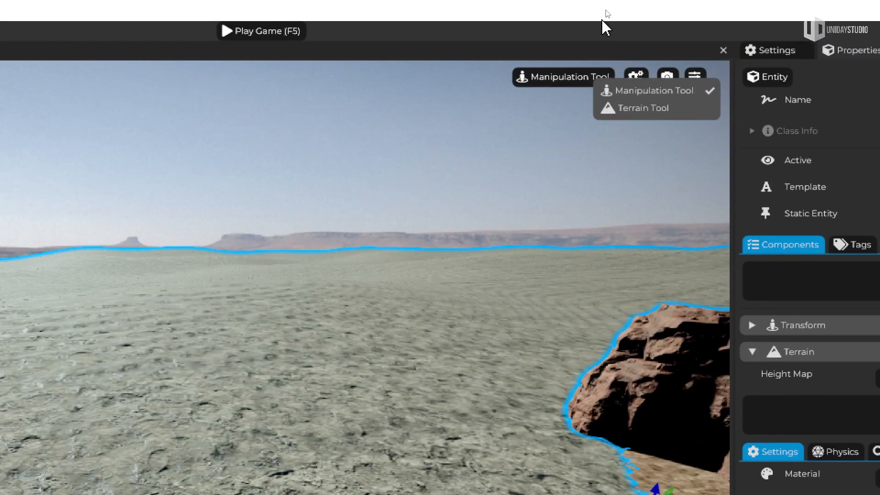
left_click(564, 73)
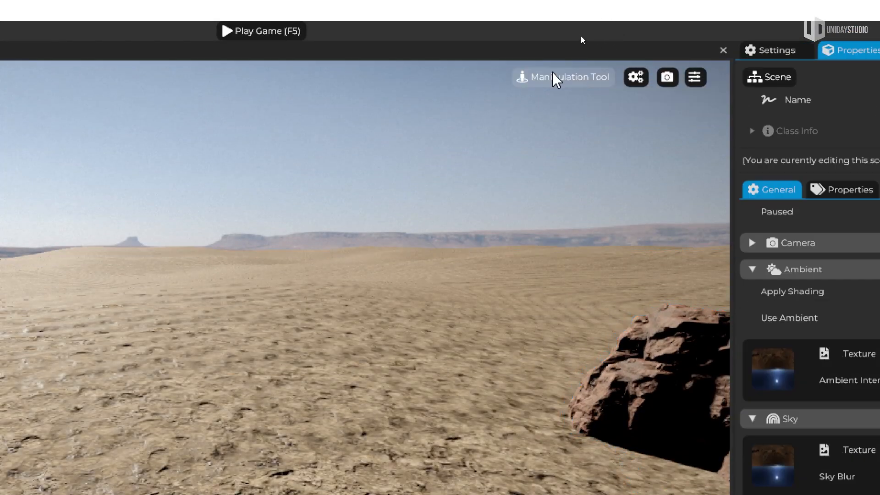
left_click(478, 350)
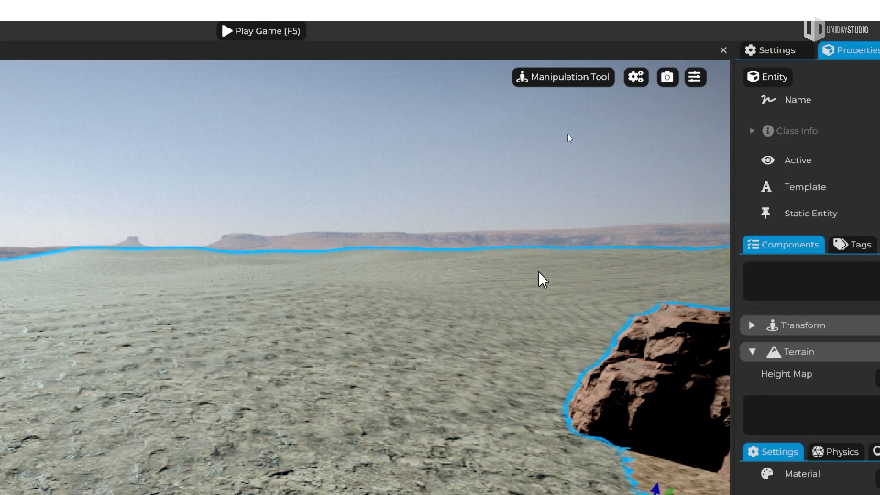
Step: Check the current tool options in the viewport settings and start editing the Terrain entity with the Terrain Tool
left_click(642, 77)
left_click(831, 112)
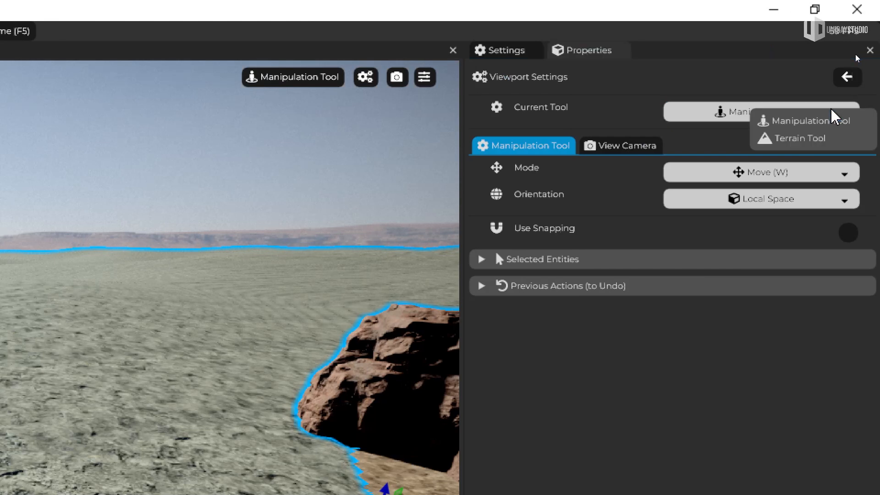
left_click(604, 104)
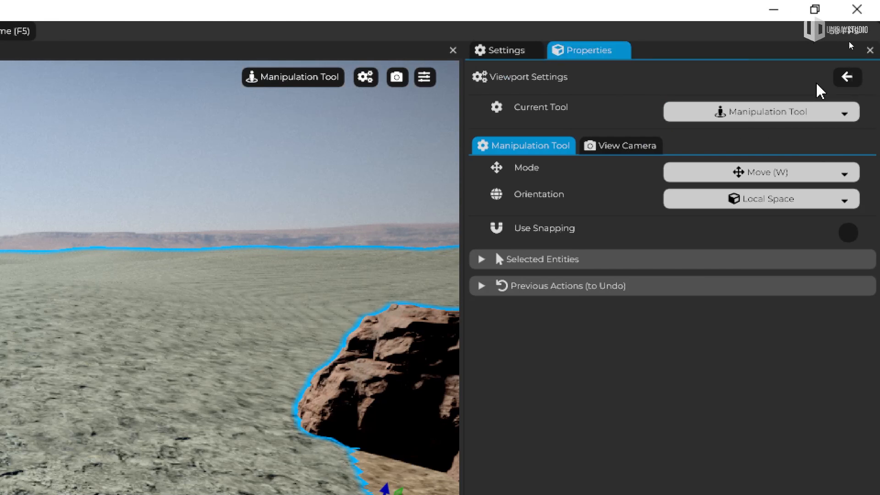
left_click(837, 79)
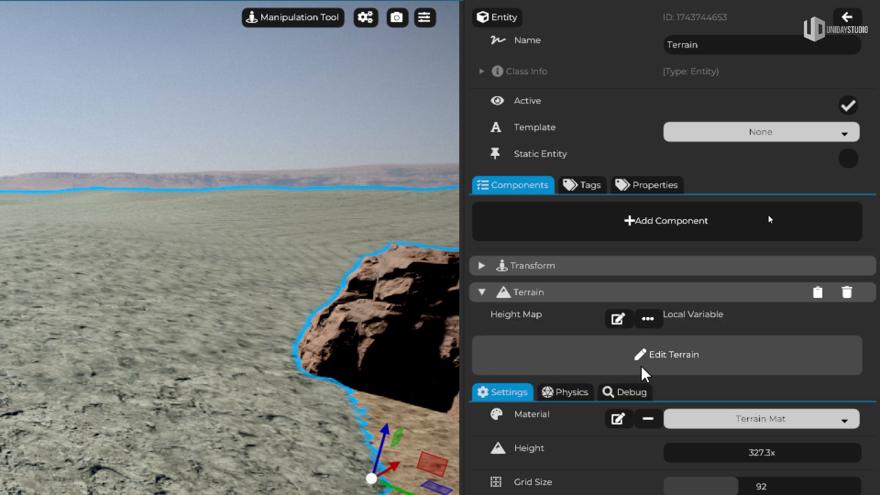
left_click(699, 359)
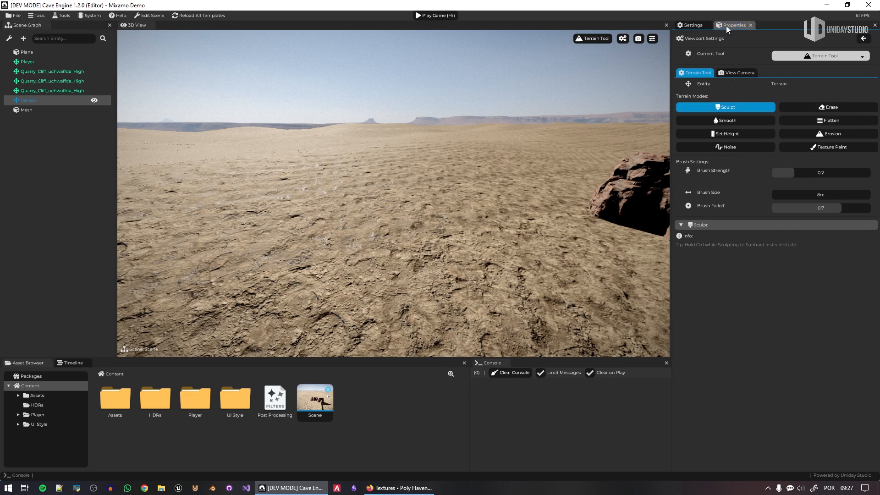
Step: Inspect the Terrain Tool settings with the Mesh entity selected, and return to editing the Terrain entity
left_click(46, 70)
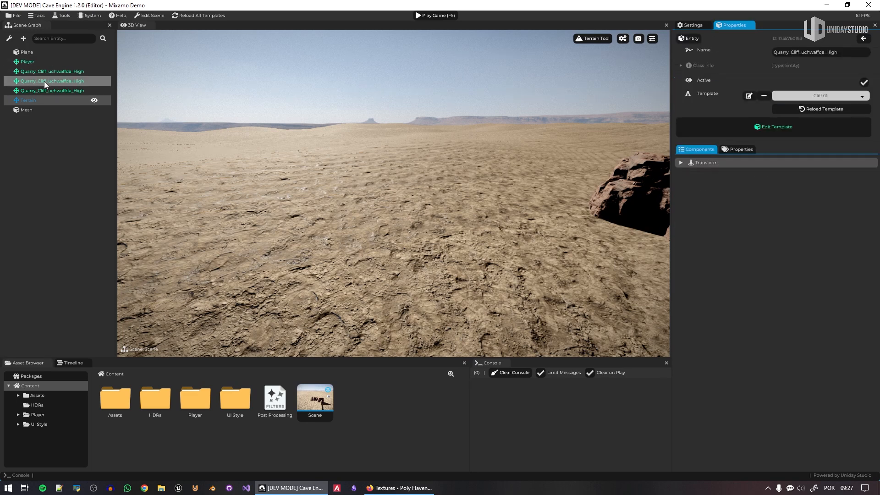
left_click(42, 113)
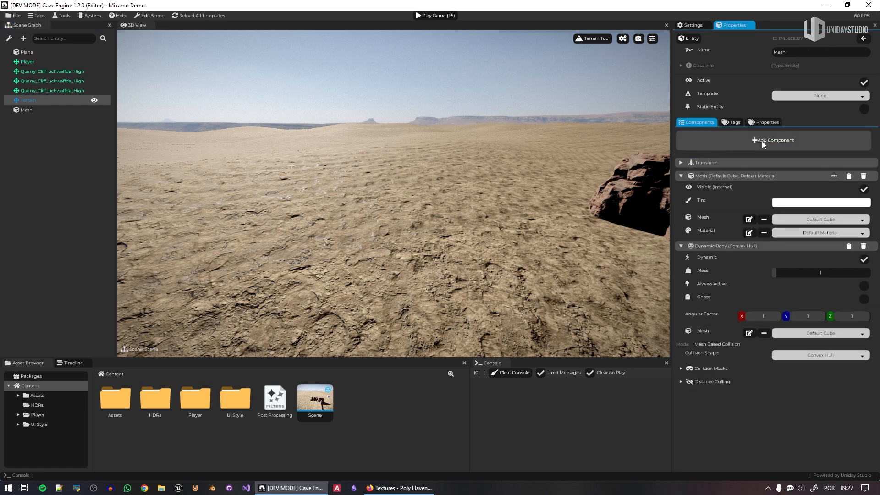
left_click(624, 38)
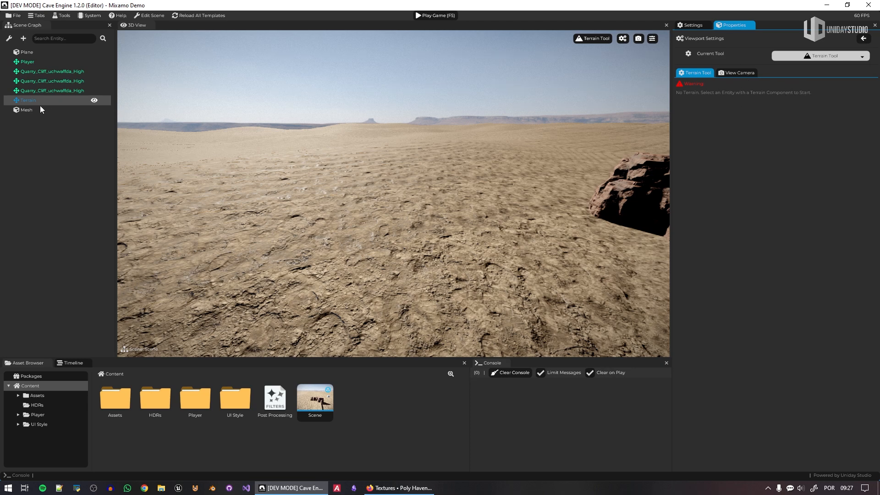
left_click(28, 103)
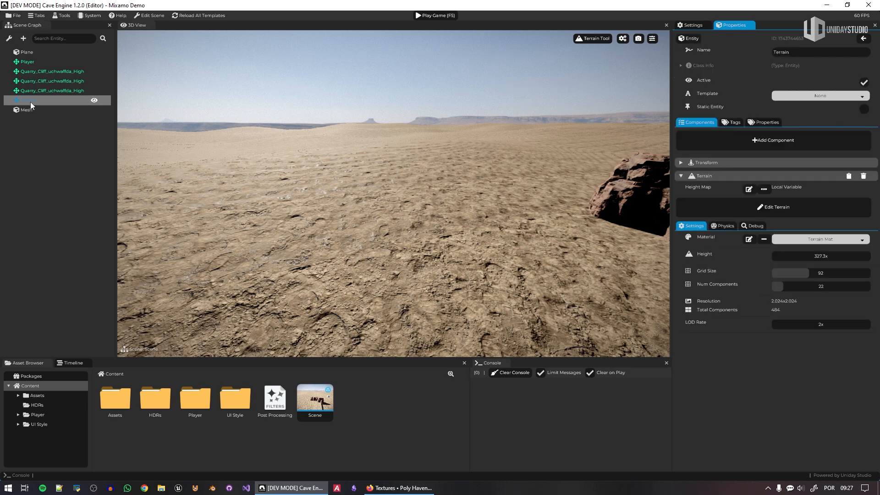
left_click(761, 211)
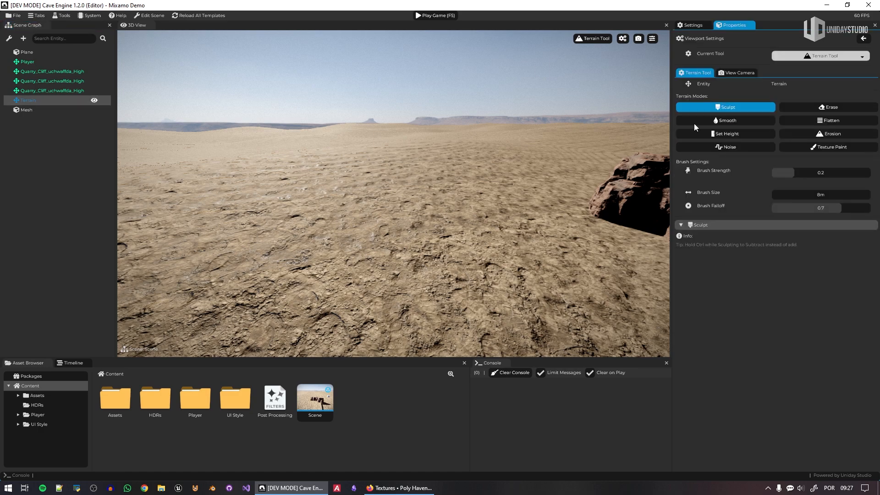
Step: Set the Sculpt brush size to 9.5 m over the ground in front of the cliffs
middle_click_drag(384, 233, 337, 187)
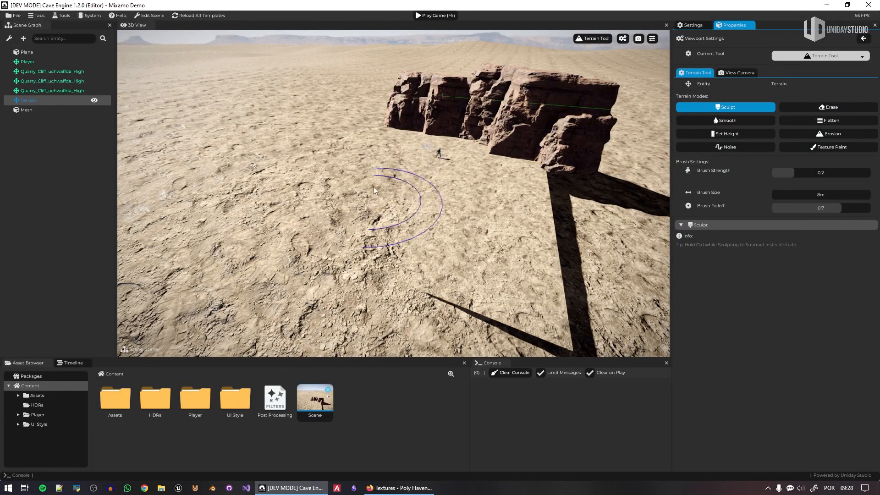
scroll(368, 185, "up", 13)
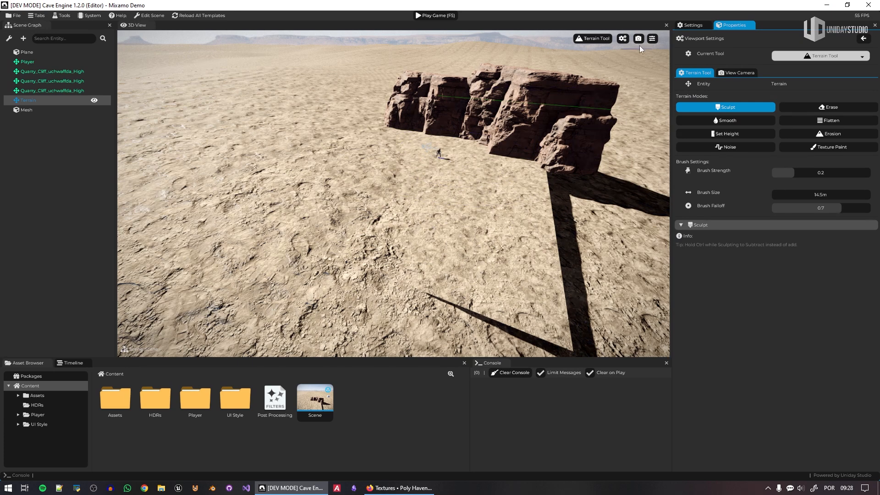
scroll(348, 209, "down", 12)
scroll(362, 204, "down", 7)
scroll(349, 197, "up", 9)
scroll(349, 202, "down", 9)
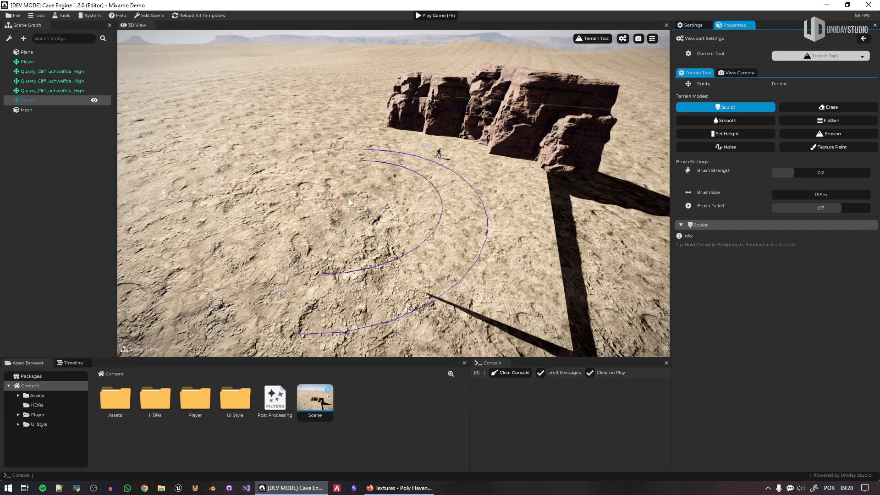
scroll(351, 203, "up", 15)
scroll(350, 200, "down", 6)
key("s")
right_click_drag(351, 197, 336, 196)
left_click(736, 109)
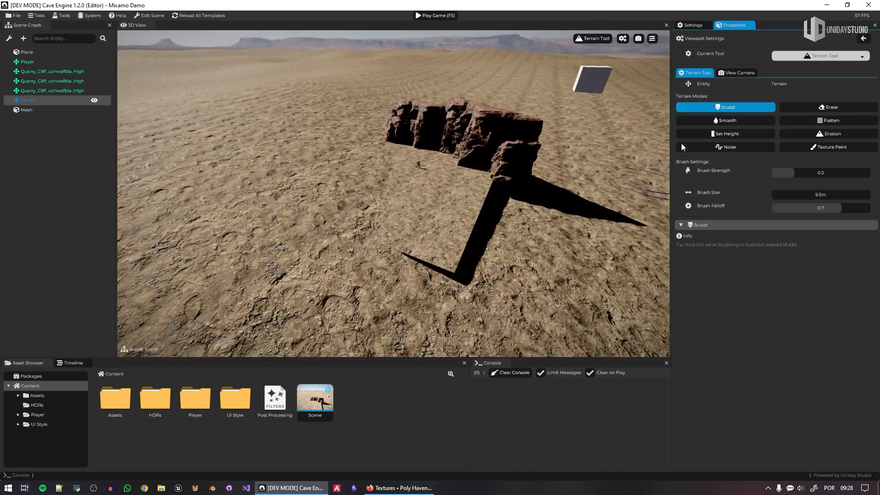
Step: Sculpt raised mounds on the ground in front of the cliffs, setting the brush falloff to 0.1854 between strokes
mouse_move(538, 285)
left_mouse_down()
mouse_move(468, 323)
mouse_move(244, 260)
mouse_move(430, 297)
mouse_move(571, 269)
mouse_move(601, 222)
left_mouse_up()
mouse_move(601, 222)
right_mouse_down()
mouse_move(688, 223)
mouse_move(651, 225)
mouse_move(747, 237)
right_mouse_up()
left_click_drag(847, 207, 793, 209)
mouse_move(269, 307)
left_mouse_down()
mouse_move(197, 209)
mouse_move(295, 142)
mouse_move(412, 134)
left_mouse_up()
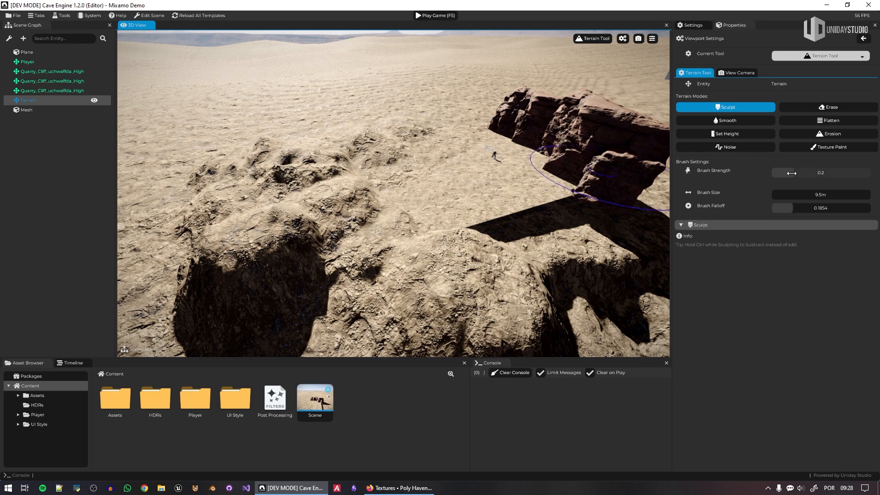
Step: Set brush strength to 0.05388 and brush size to 12.5 m, and sculpt gentler mounds on the character's side of the cliffs
left_click_drag(792, 174, 784, 173)
right_click_drag(376, 195, 329, 202)
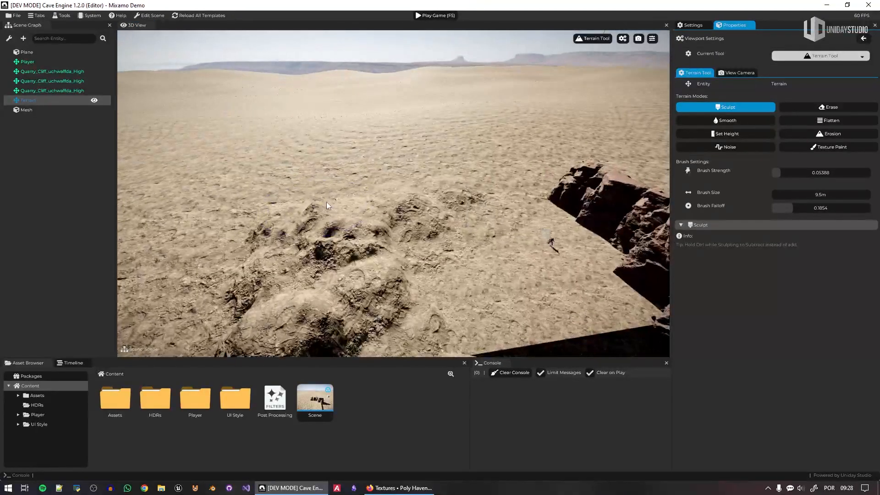
left_click_drag(328, 202, 244, 233)
left_click_drag(211, 276, 206, 283)
scroll(205, 282, "up", 2)
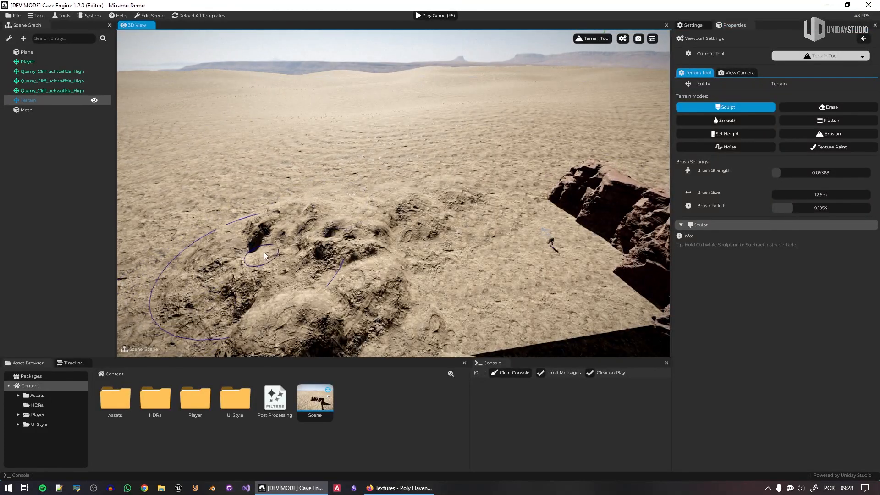
left_click_drag(263, 252, 287, 237)
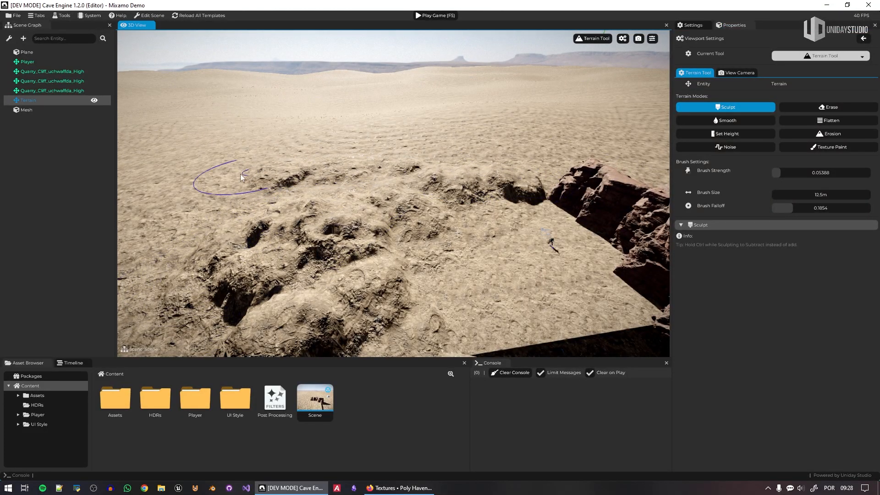
Step: Sculpt more hills around the cliffs' shadow, setting the brush falloff to 0.4378
right_click_drag(180, 225, 378, 255)
mouse_move(541, 275)
left_mouse_down()
mouse_move(573, 266)
mouse_move(556, 226)
mouse_move(527, 257)
mouse_move(617, 275)
mouse_move(570, 187)
mouse_move(550, 197)
mouse_move(530, 181)
mouse_move(559, 183)
left_mouse_up()
left_click_drag(789, 207, 814, 208)
mouse_move(570, 220)
left_mouse_down()
mouse_move(504, 195)
mouse_move(483, 169)
left_mouse_up()
mouse_move(413, 208)
left_mouse_down()
mouse_move(348, 208)
mouse_move(346, 238)
left_mouse_up()
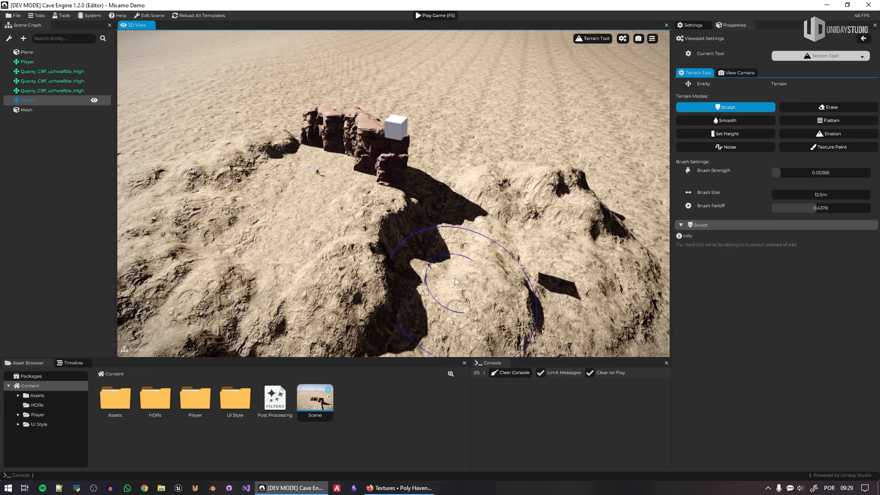
mouse_move(512, 271)
left_mouse_down()
mouse_move(592, 284)
mouse_move(541, 230)
left_mouse_up()
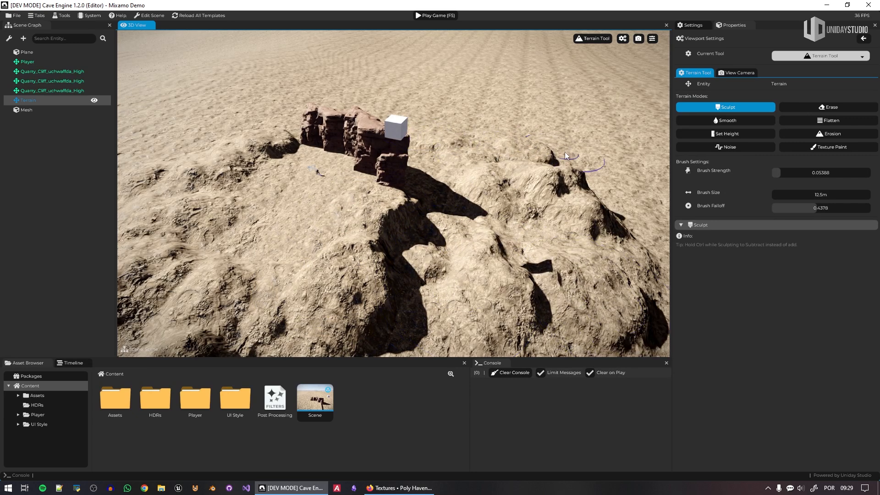
Step: Set the brush size to 82.1 m and sculpt a large stepped hill in the open desert away from the cliffs
left_click_drag(783, 195, 796, 195)
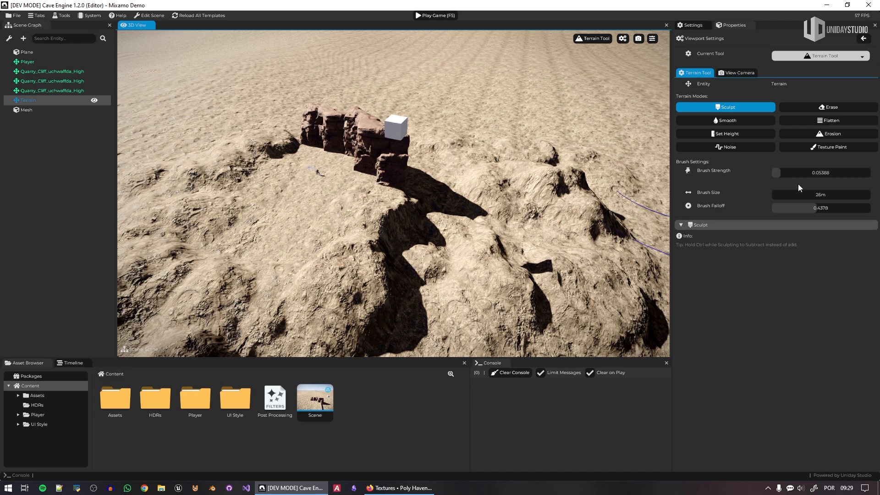
mouse_move(466, 111)
right_mouse_down()
mouse_move(454, 101)
mouse_move(469, 102)
right_mouse_up()
key("w")
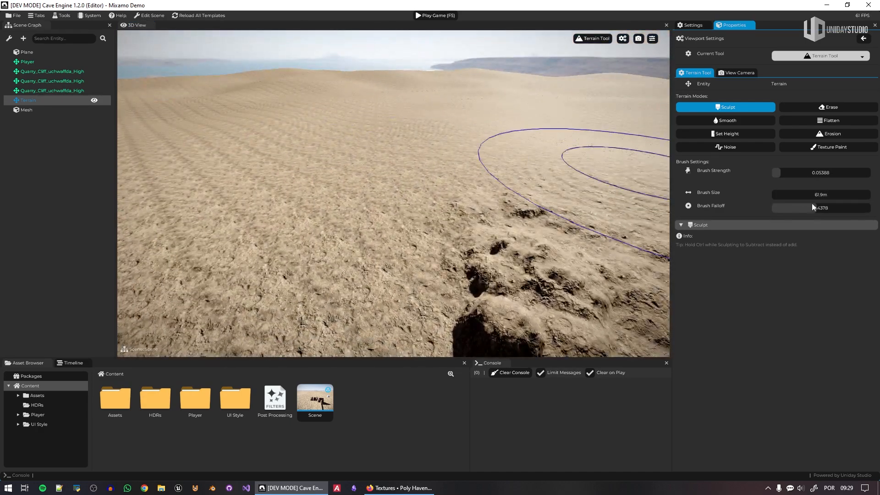
left_click_drag(801, 198, 876, 199)
mouse_move(369, 133)
left_mouse_down()
mouse_move(350, 120)
mouse_move(372, 116)
mouse_move(296, 117)
mouse_move(287, 177)
left_mouse_up()
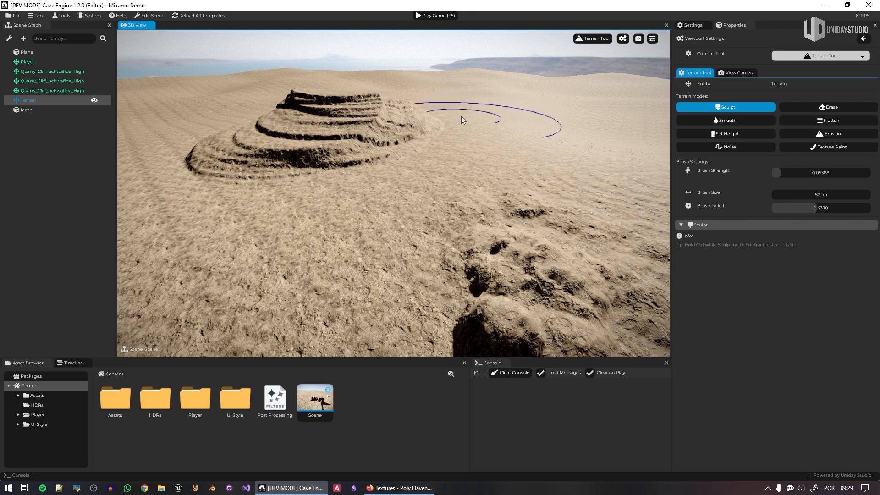
Step: Sculpt further large stepped hills beside the first one with the same brush
left_click_drag(491, 117, 487, 114)
key("w")
mouse_move(487, 116)
right_mouse_down()
mouse_move(509, 120)
mouse_move(331, 149)
right_mouse_up()
mouse_move(330, 149)
left_mouse_down()
mouse_move(318, 134)
mouse_move(310, 138)
left_mouse_up()
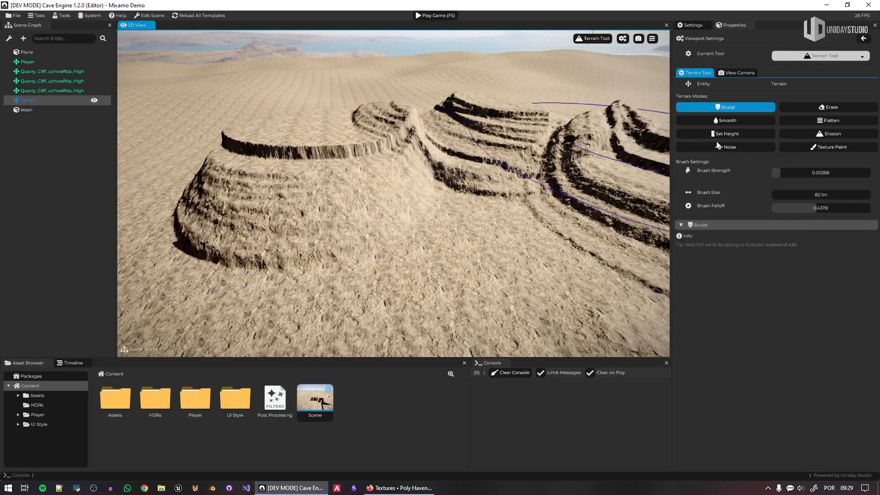
Step: Smooth the large stepped hills, setting the brush falloff to 0.5879 and the strength first to 0.5102, finally to 1
left_click(734, 120)
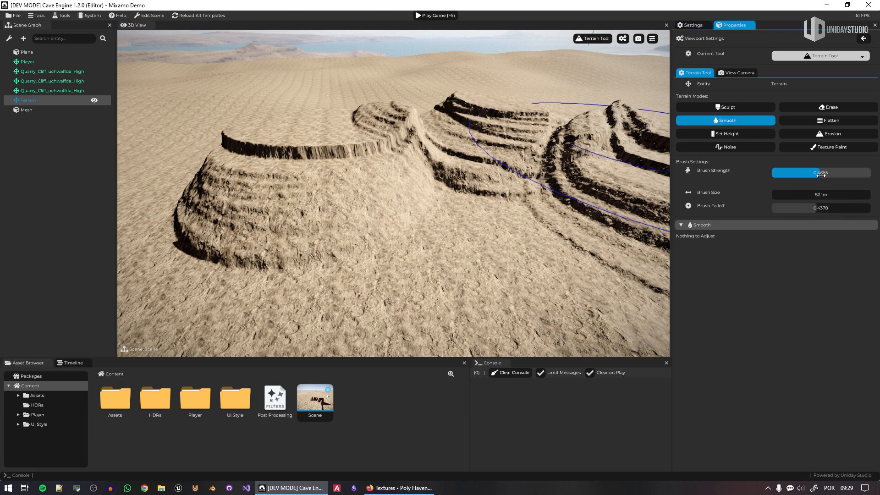
mouse_move(341, 170)
left_mouse_down()
mouse_move(280, 156)
mouse_move(262, 203)
left_mouse_up()
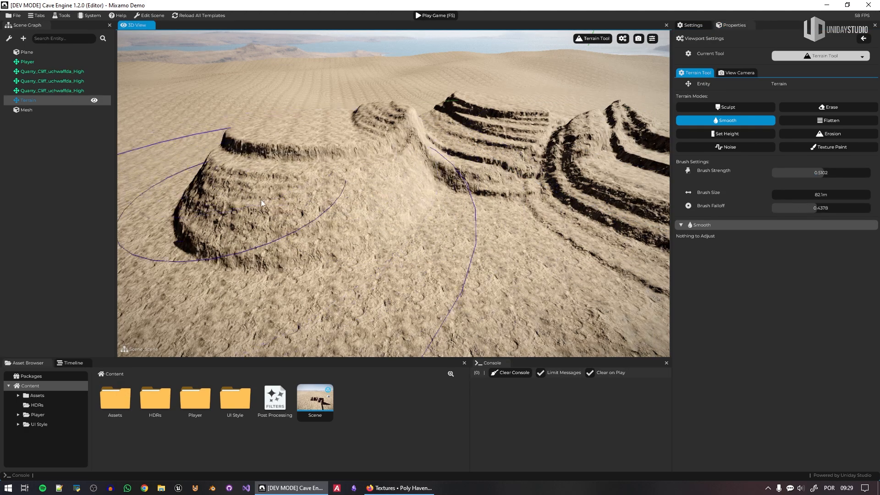
left_click_drag(811, 209, 829, 209)
left_click_drag(483, 160, 477, 158)
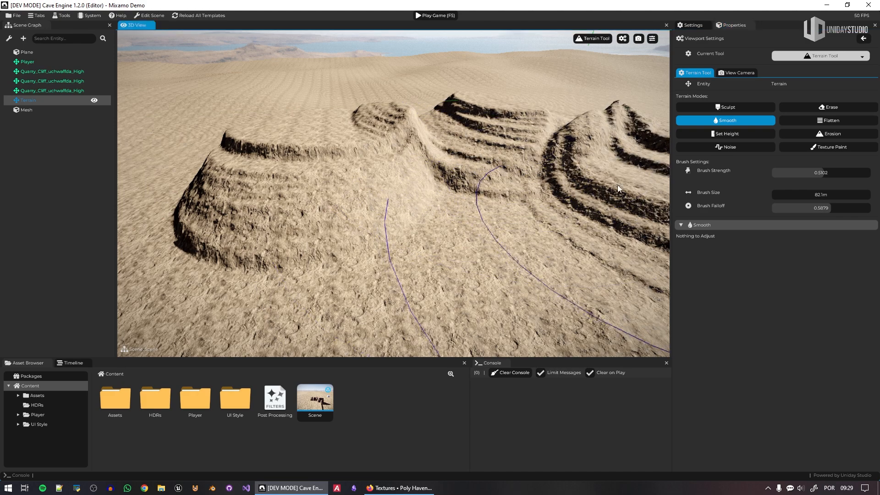
left_click_drag(836, 173, 859, 174)
mouse_move(613, 183)
left_mouse_down()
mouse_move(554, 152)
mouse_move(249, 156)
mouse_move(331, 171)
mouse_move(502, 113)
left_mouse_up()
Step: Smooth the hills around the cliffs' shadow with brush strength 0.5248, size 16.6 m and falloff 0.6607
mouse_move(645, 140)
right_mouse_down()
mouse_move(393, 136)
mouse_move(573, 206)
right_mouse_up()
right_click_drag(321, 68, 281, 15)
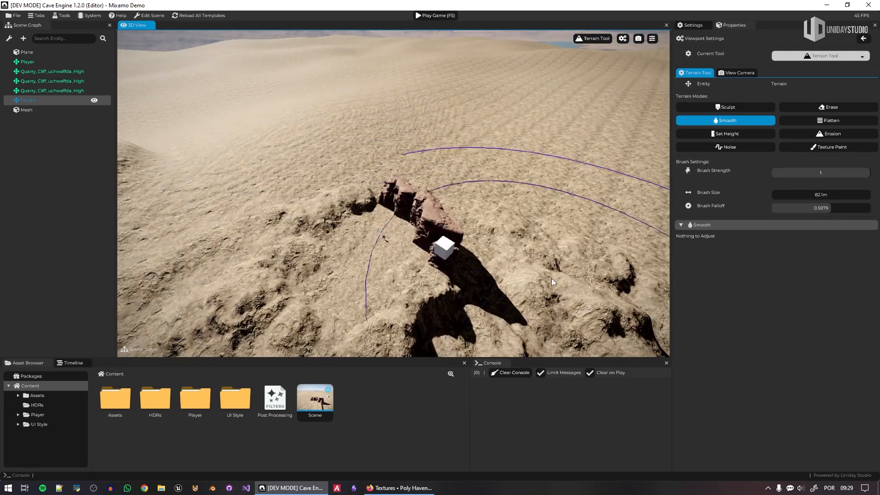
left_click_drag(825, 208, 851, 212)
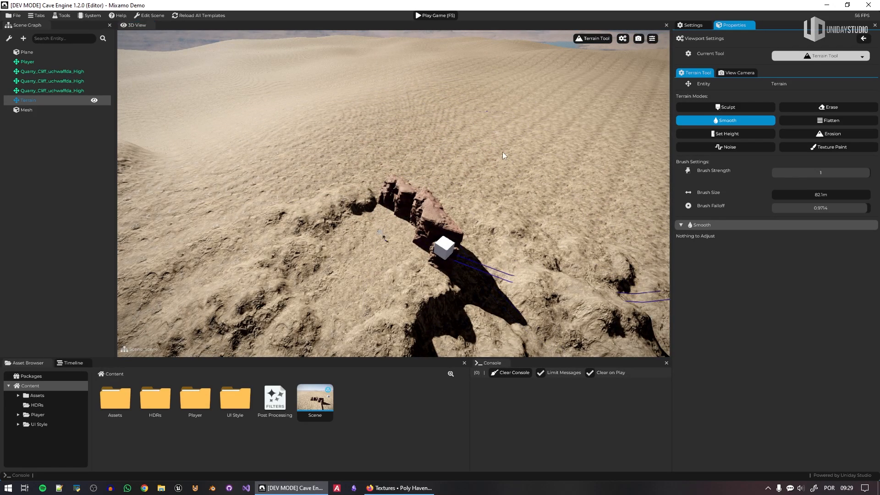
left_click(478, 121)
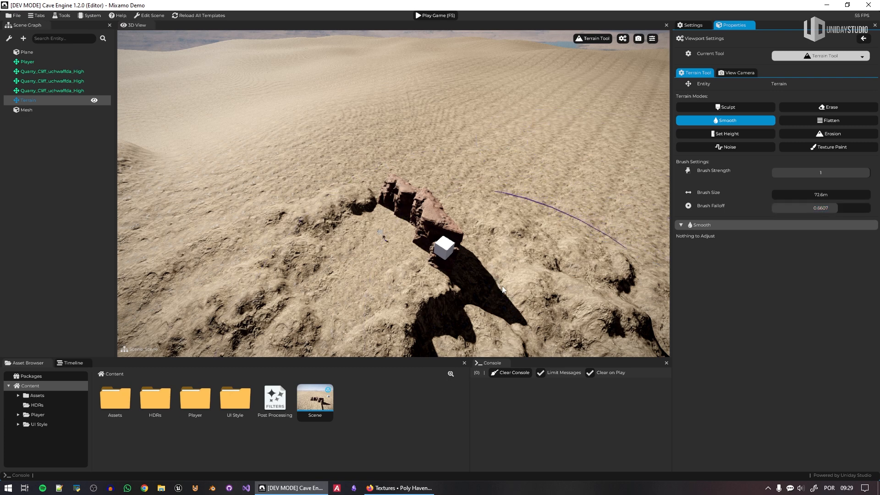
left_click_drag(832, 196, 577, 194)
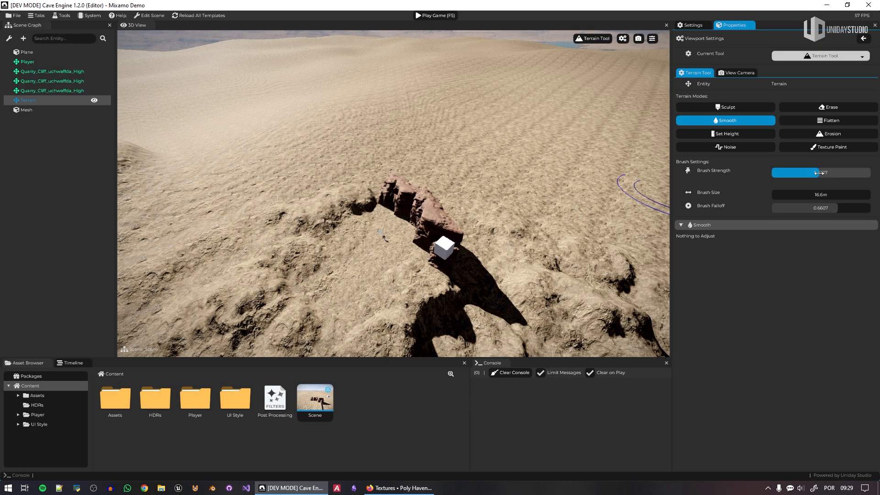
mouse_move(434, 268)
right_mouse_down()
mouse_move(504, 295)
mouse_move(475, 323)
mouse_move(483, 344)
right_mouse_up()
mouse_move(360, 285)
left_mouse_down()
mouse_move(349, 289)
mouse_move(527, 259)
mouse_move(604, 219)
left_mouse_up()
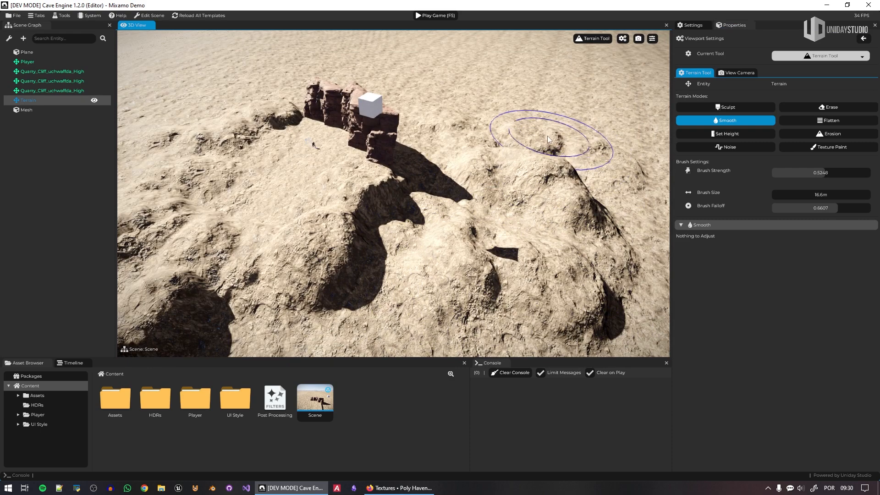
right_click_drag(459, 144, 491, 234)
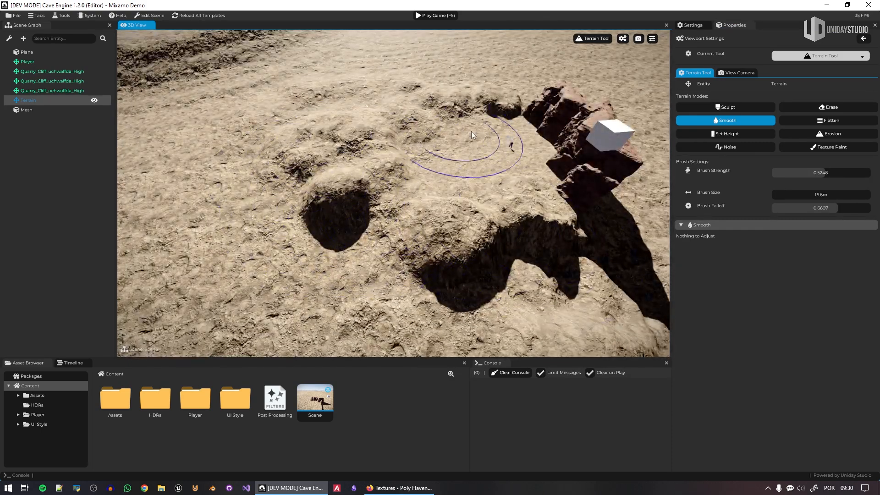
mouse_move(335, 229)
right_mouse_down()
mouse_move(335, 192)
mouse_move(298, 197)
mouse_move(440, 224)
mouse_move(312, 190)
mouse_move(334, 192)
mouse_move(527, 245)
mouse_move(530, 257)
mouse_move(614, 270)
mouse_move(308, 262)
right_mouse_up()
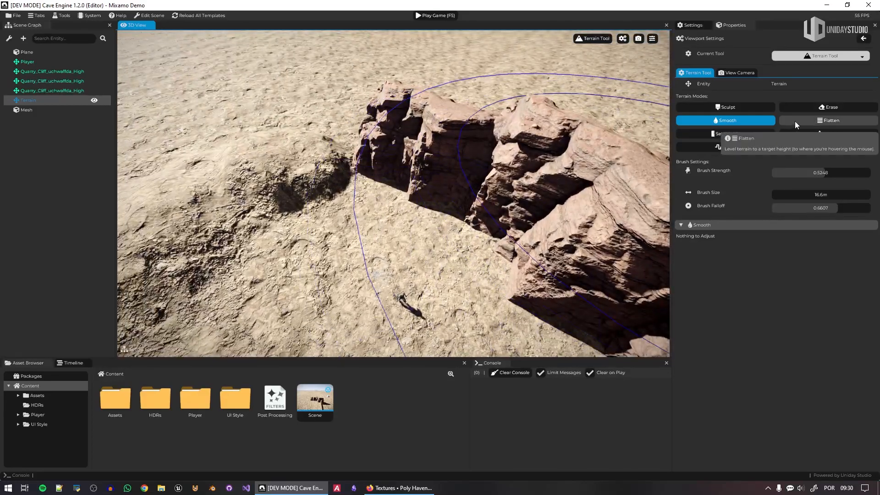
Step: Erase terrain height along a stretch of open desert beyond the cliffs, using the 16.6 m brush
left_click(834, 107)
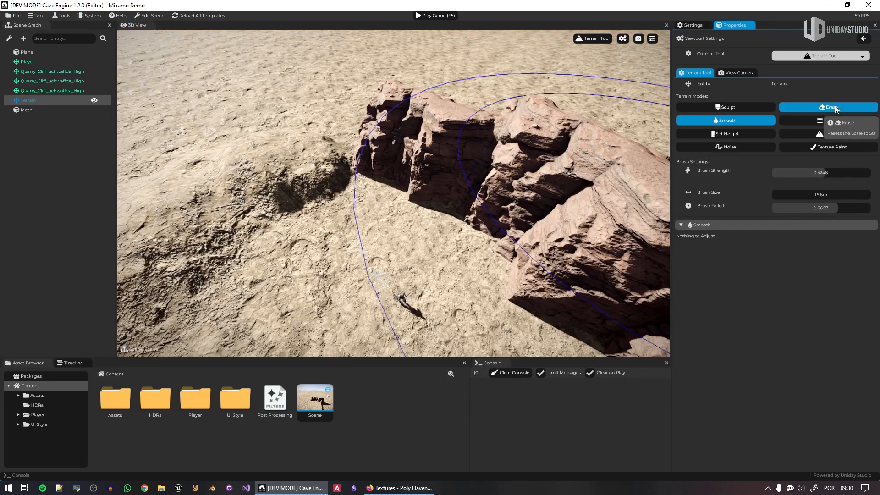
right_click_drag(533, 142, 533, 143)
key("w")
left_click_drag(505, 145, 465, 149)
mouse_move(397, 152)
left_mouse_down()
mouse_move(369, 153)
mouse_move(396, 151)
left_mouse_up()
right_click_drag(444, 139, 444, 139)
key("w")
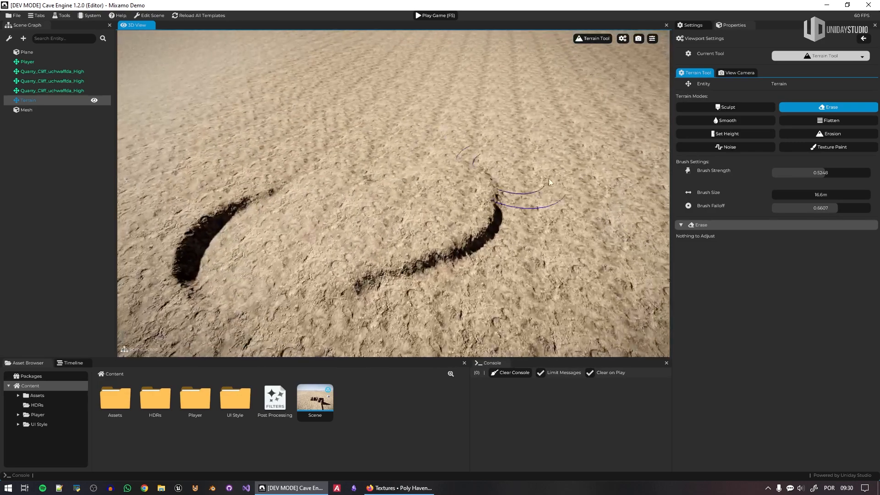
Step: Carve a deep pit in the open desert with Set Height at 0%, brush size 38.1 m and falloff 0.2772
left_click_drag(829, 207, 826, 206)
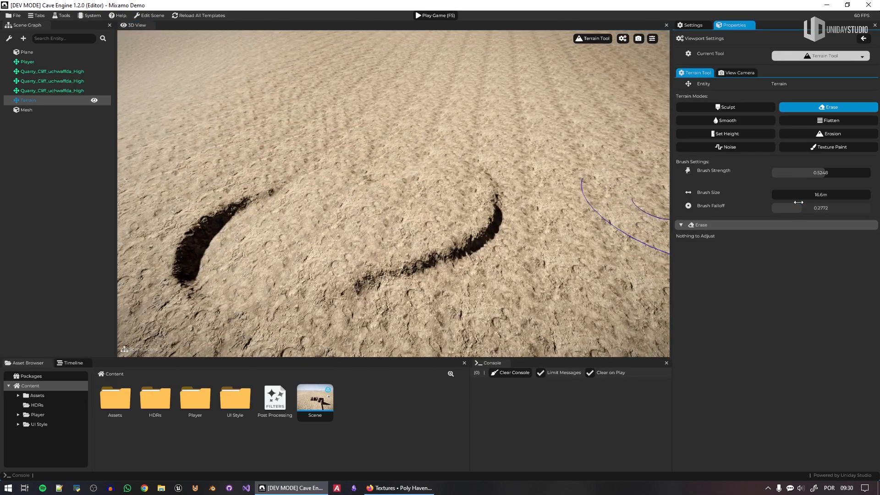
left_click(734, 140)
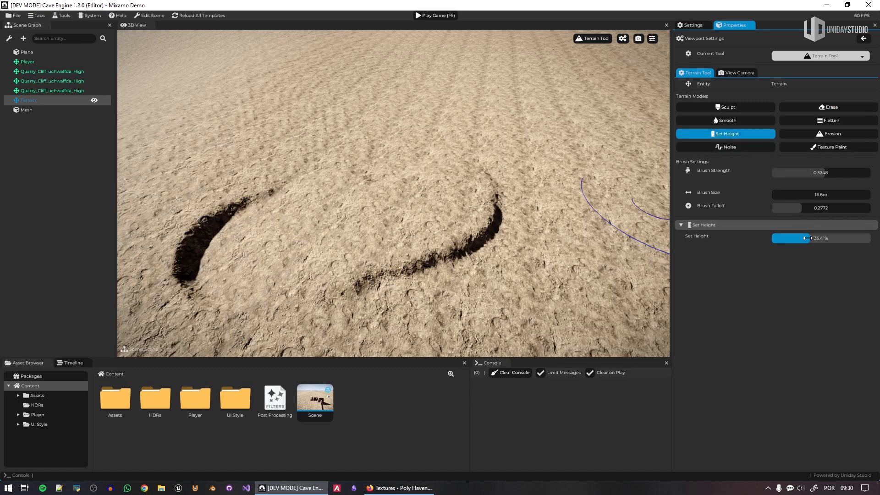
scroll(436, 149, "up", 7)
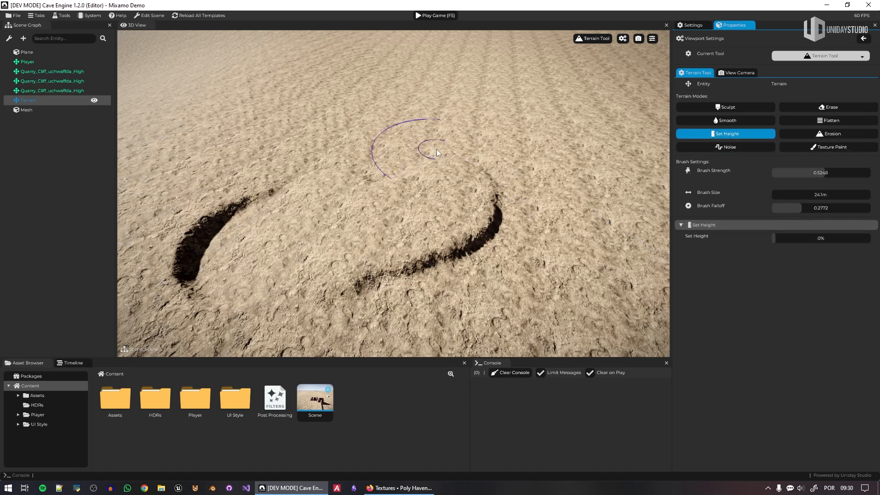
scroll(458, 133, "up", 1)
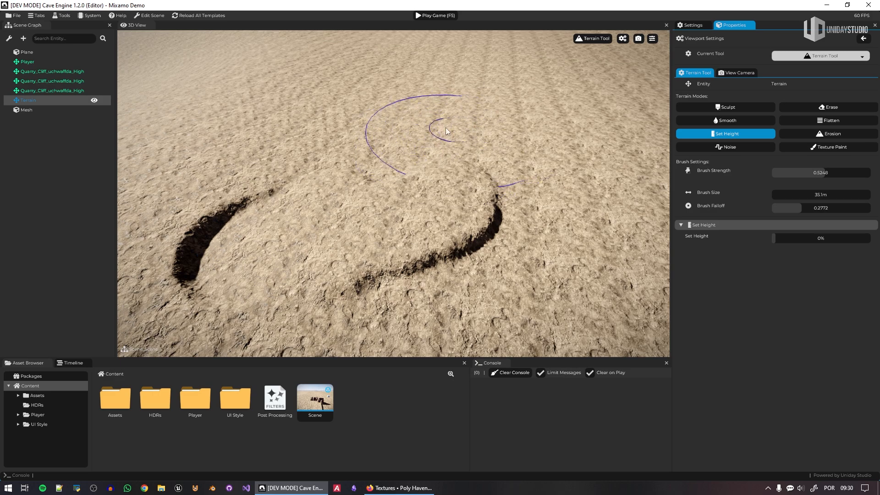
left_click(421, 139)
mouse_move(430, 147)
right_mouse_down()
mouse_move(463, 183)
mouse_move(440, 188)
mouse_move(440, 205)
mouse_move(439, 197)
mouse_move(393, 233)
right_mouse_up()
key("w")
mouse_move(399, 243)
left_mouse_down()
mouse_move(413, 169)
mouse_move(385, 147)
mouse_move(378, 158)
left_mouse_up()
mouse_move(376, 152)
right_mouse_down()
mouse_move(346, 71)
mouse_move(354, 90)
mouse_move(343, 97)
right_mouse_up()
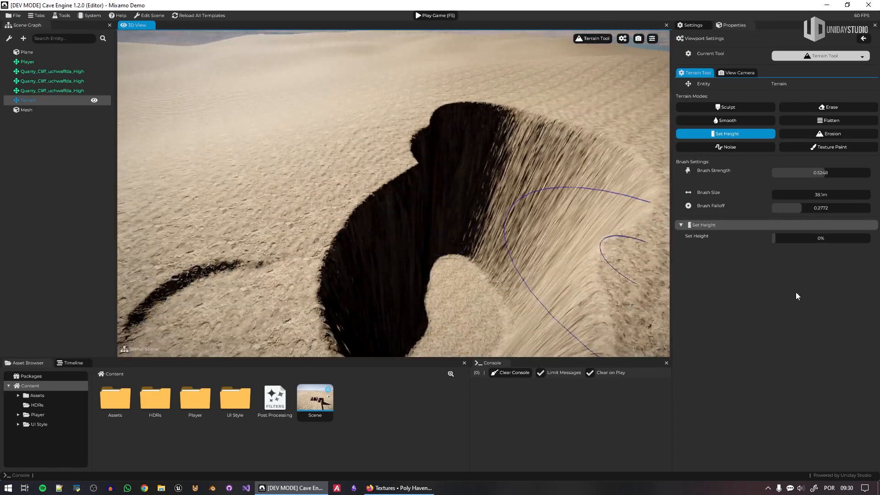
Step: Raise a tall plateau beside the pit with Set Height at 100%, keeping the 38.1 m brush
mouse_move(397, 115)
right_mouse_down()
mouse_move(383, 110)
mouse_move(388, 130)
mouse_move(380, 100)
mouse_move(373, 108)
mouse_move(377, 96)
mouse_move(381, 114)
mouse_move(340, 155)
right_mouse_up()
left_click_drag(356, 145, 411, 118)
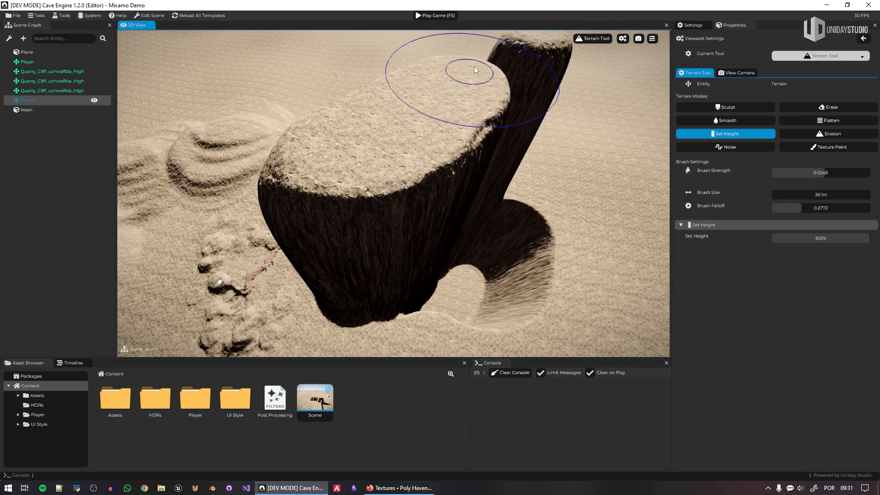
right_click_drag(538, 82, 444, 248)
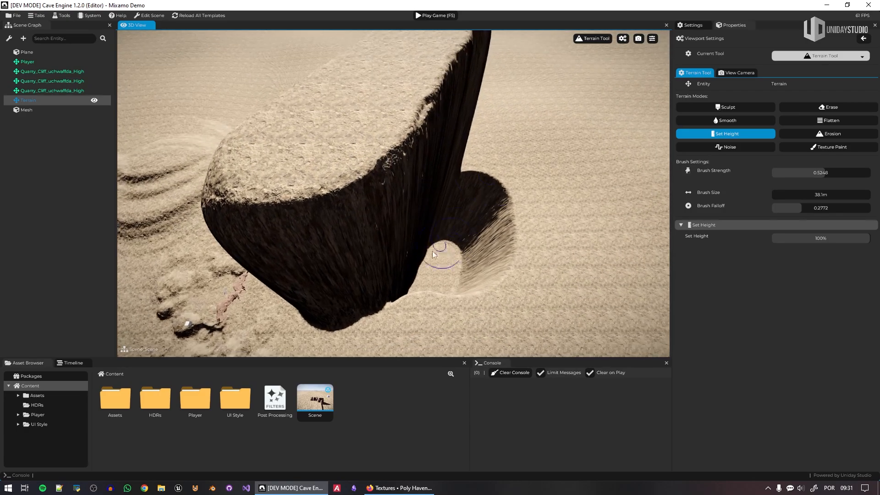
mouse_move(472, 172)
right_mouse_down()
mouse_move(378, 157)
mouse_move(463, 142)
mouse_move(493, 147)
mouse_move(419, 141)
mouse_move(482, 131)
mouse_move(484, 108)
mouse_move(308, 207)
right_mouse_up()
key("s")
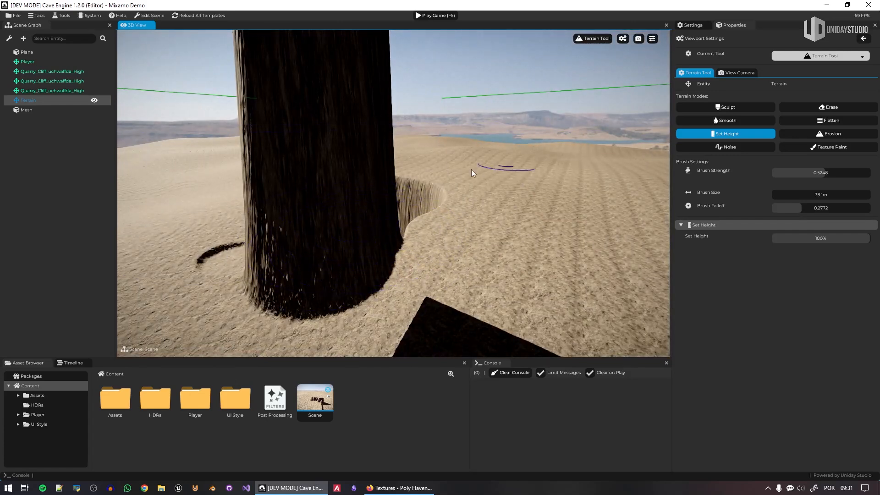
Step: Set the rendering shadow map cascades 1, 2 and 3 to 5x, 20x and 80x
left_click(10, 37)
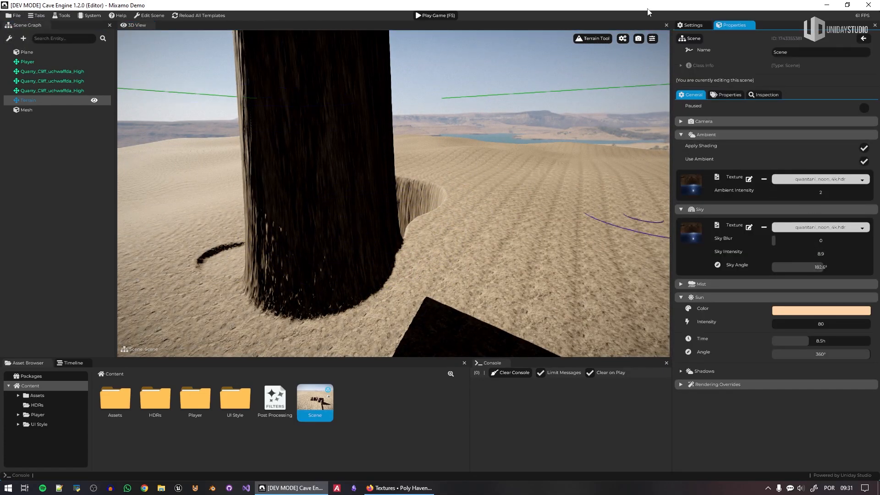
left_click(692, 23)
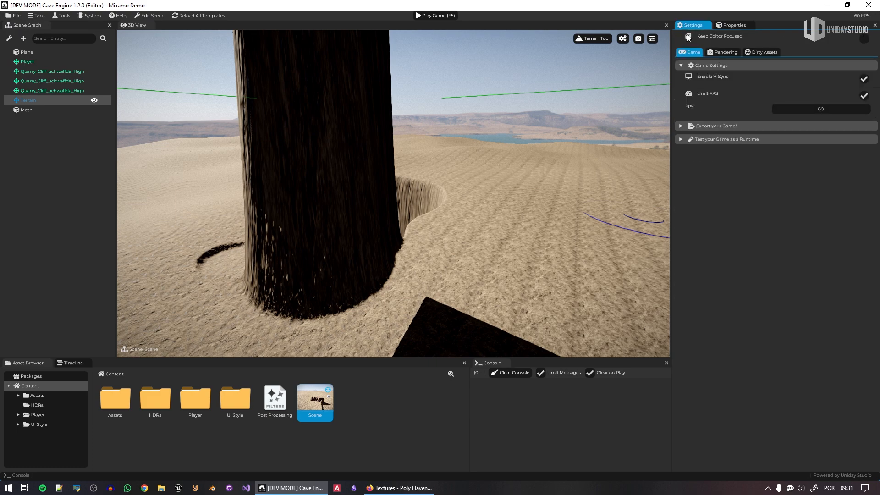
left_click(734, 25)
left_click(693, 26)
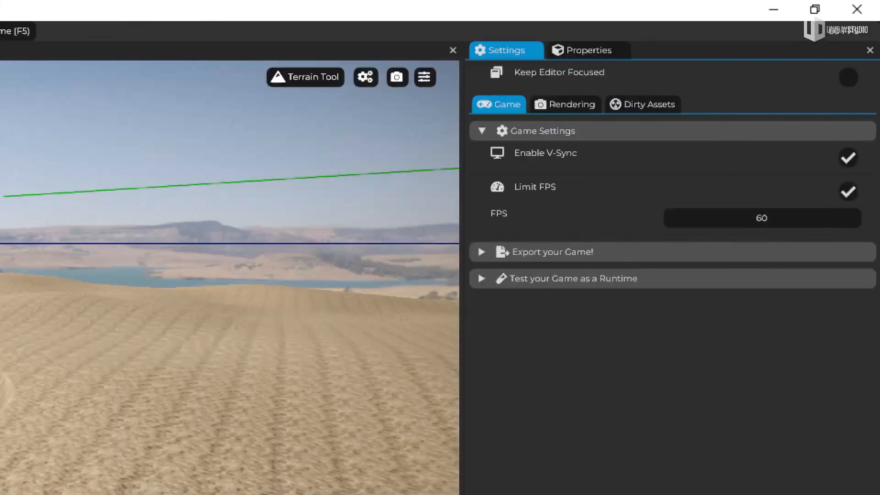
left_click(718, 52)
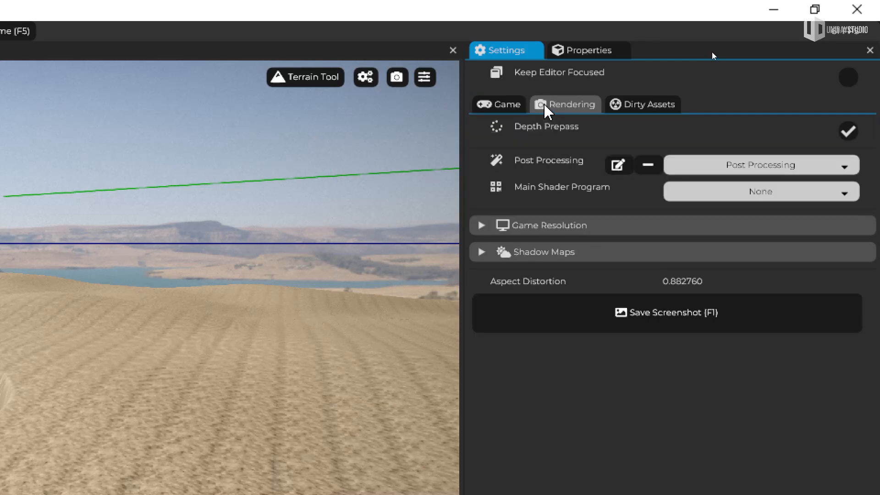
left_click(580, 254)
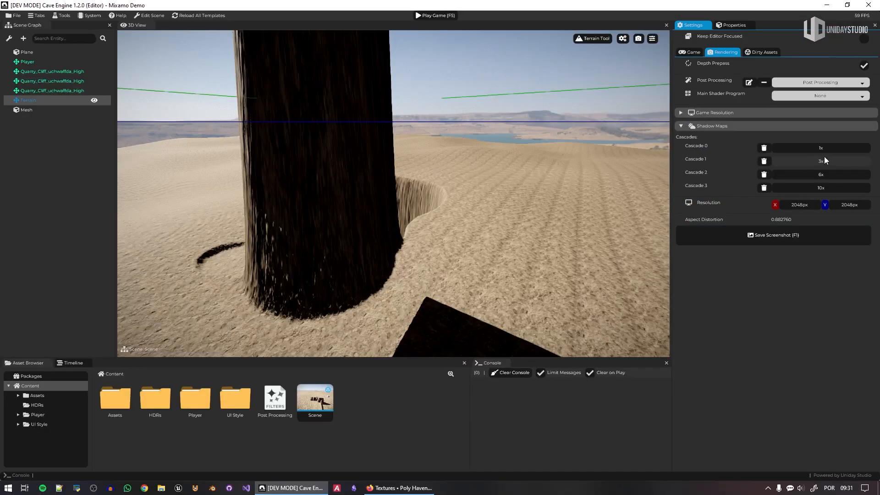
double_click(770, 271)
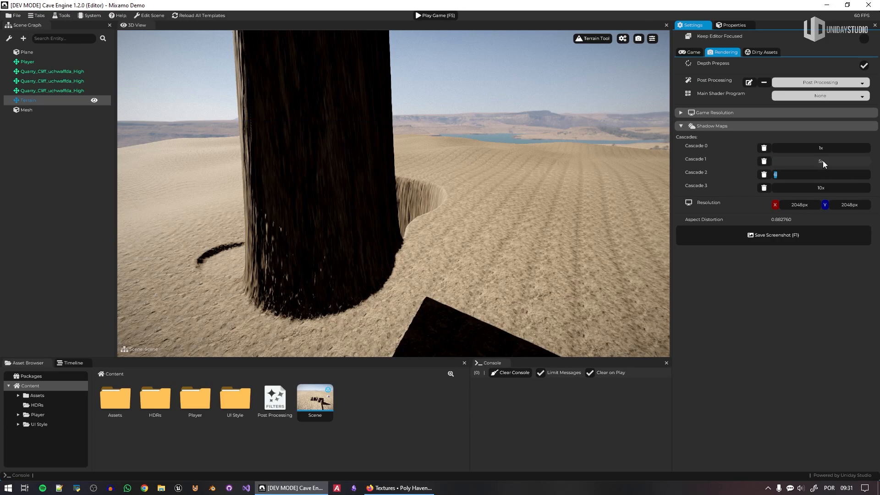
type("20")
key("Tab")
type("80")
key("Return")
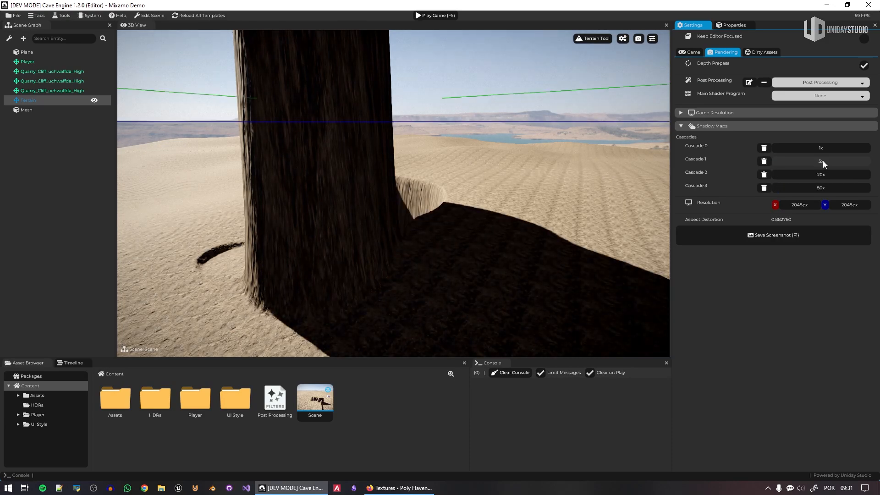
Step: Reduce the Terrain component's height to 190.2x
mouse_move(514, 223)
right_mouse_down()
mouse_move(408, 247)
mouse_move(298, 250)
mouse_move(440, 202)
mouse_move(518, 160)
mouse_move(463, 192)
mouse_move(468, 261)
mouse_move(527, 284)
mouse_move(412, 207)
mouse_move(399, 177)
mouse_move(382, 172)
right_mouse_up()
left_click(623, 36)
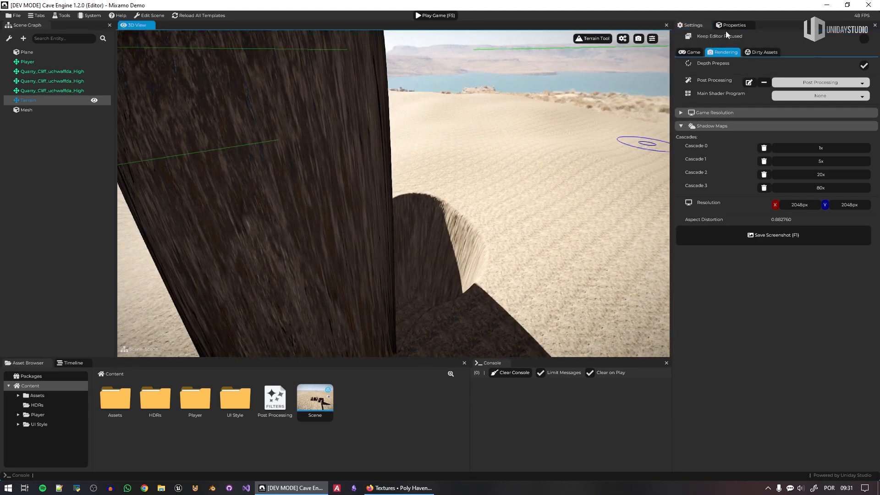
left_click(727, 27)
mouse_move(514, 170)
right_mouse_down()
mouse_move(519, 197)
mouse_move(482, 156)
mouse_move(450, 137)
mouse_move(459, 197)
mouse_move(467, 211)
mouse_move(476, 200)
right_mouse_up()
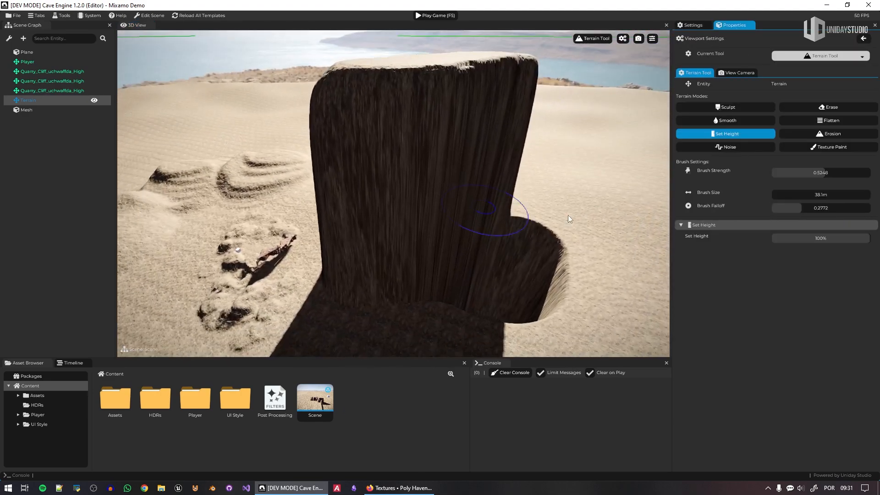
left_click(32, 99)
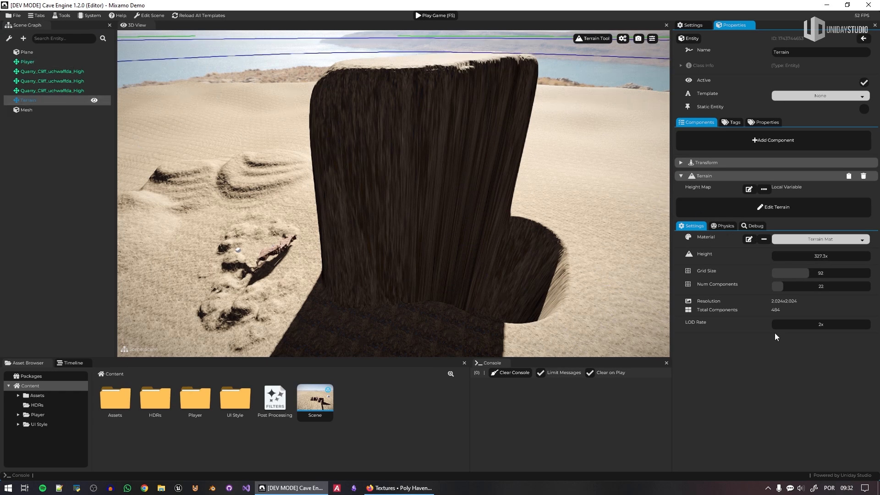
left_click_drag(809, 257, 29, 250)
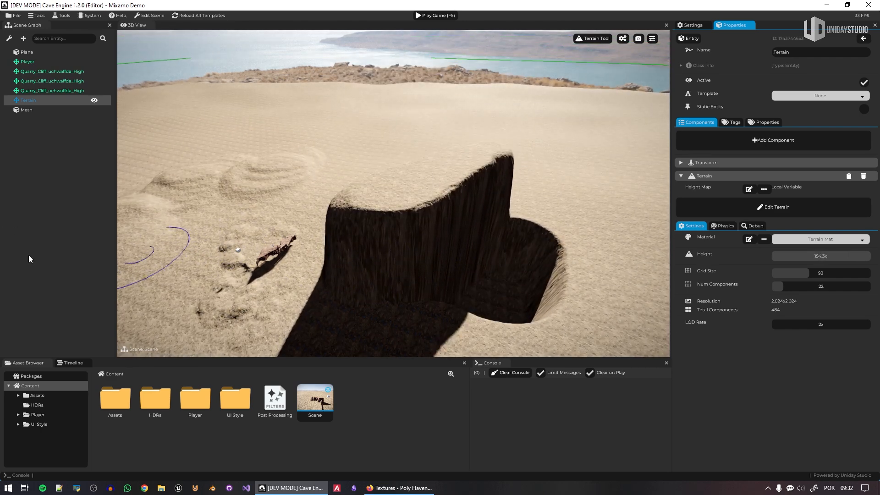
left_click_drag(105, 253, 535, 320)
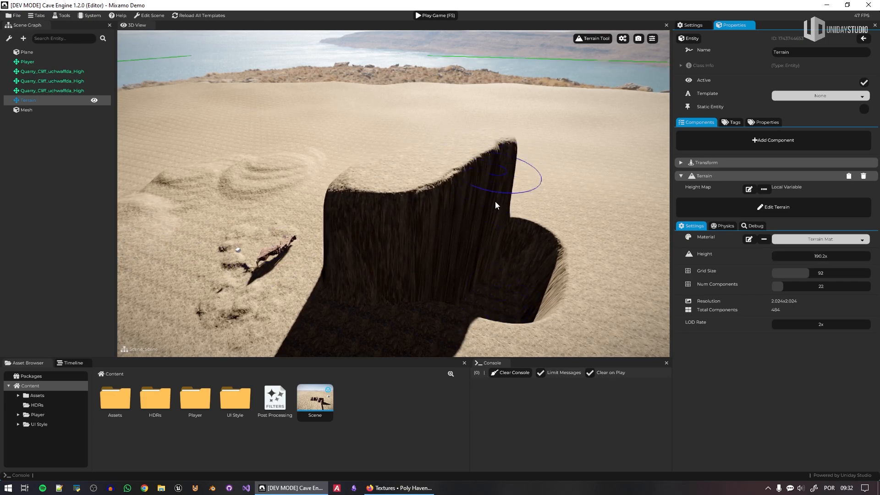
middle_click_drag(500, 208, 577, 275)
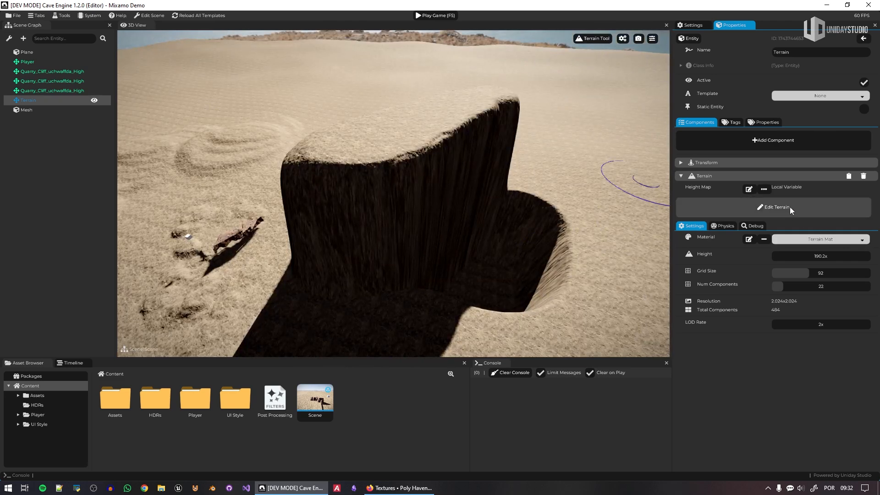
Step: Erase the tall plateau and the adjoining pit with the 38.1 m brush at falloff 0.5441
left_click(774, 207)
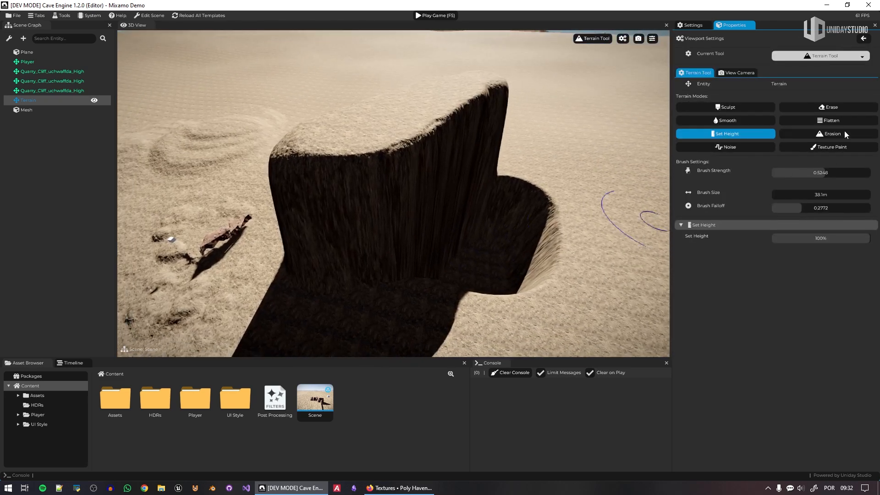
left_click(846, 108)
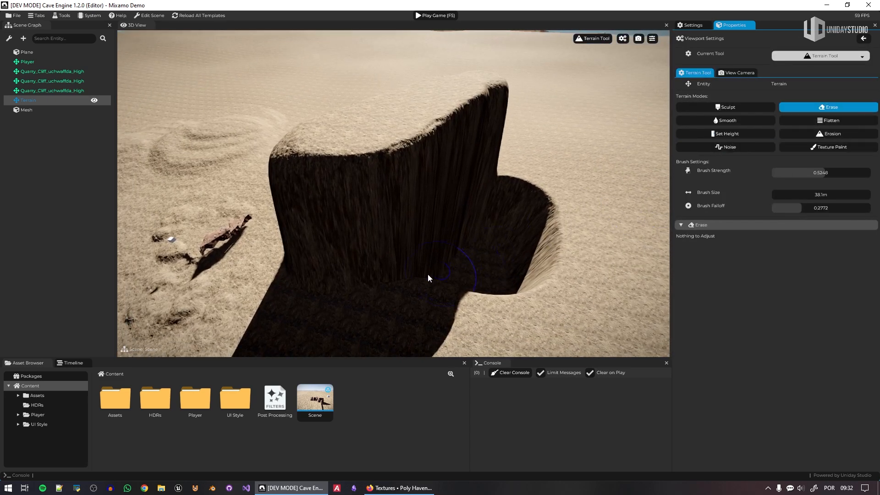
left_click_drag(804, 204, 829, 208)
mouse_move(412, 301)
left_mouse_down()
mouse_move(379, 280)
mouse_move(341, 278)
mouse_move(321, 257)
mouse_move(332, 228)
mouse_move(383, 208)
mouse_move(374, 231)
mouse_move(427, 273)
mouse_move(482, 290)
mouse_move(537, 285)
mouse_move(550, 259)
mouse_move(540, 194)
mouse_move(513, 193)
mouse_move(503, 227)
mouse_move(466, 238)
mouse_move(410, 191)
mouse_move(422, 164)
mouse_move(423, 195)
mouse_move(482, 194)
mouse_move(487, 167)
mouse_move(465, 157)
mouse_move(454, 175)
left_mouse_up()
mouse_move(436, 196)
right_mouse_down()
mouse_move(412, 215)
mouse_move(477, 193)
mouse_move(424, 213)
mouse_move(400, 188)
mouse_move(362, 194)
mouse_move(426, 229)
mouse_move(453, 281)
right_mouse_up()
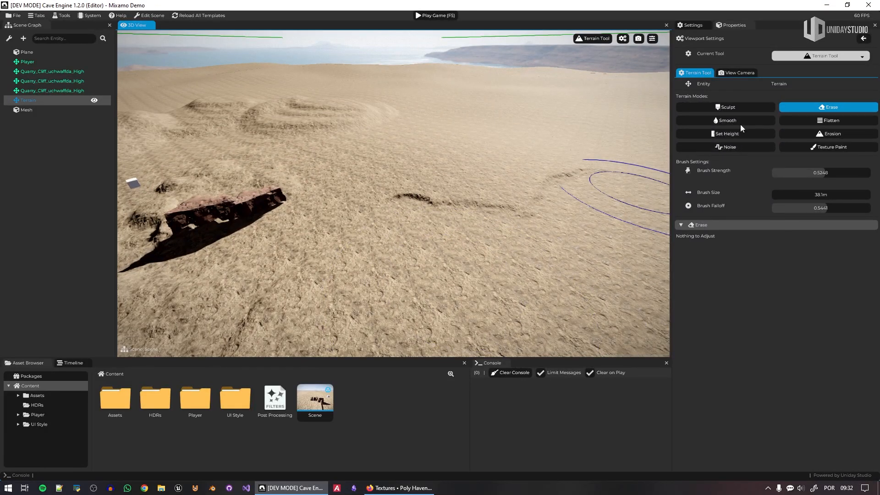
Step: Paint noise-based bumps across the erased stretch of desert with noise scale 15, enlarging the brush to 44.6 m
left_click(756, 147)
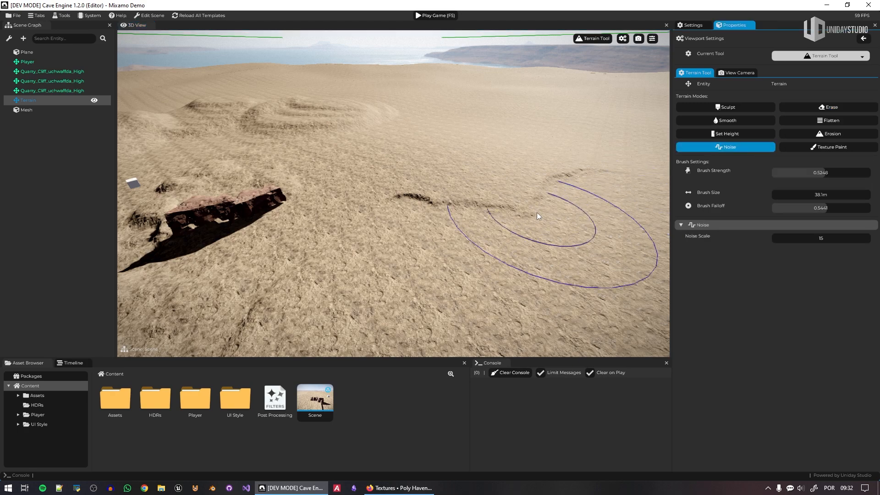
mouse_move(549, 210)
left_mouse_down()
mouse_move(575, 187)
mouse_move(592, 210)
mouse_move(586, 295)
left_mouse_up()
mouse_move(586, 294)
right_mouse_down()
mouse_move(642, 307)
mouse_move(491, 233)
right_mouse_up()
key("s")
mouse_move(491, 233)
left_mouse_down()
mouse_move(504, 169)
mouse_move(602, 226)
mouse_move(469, 280)
mouse_move(468, 289)
left_mouse_up()
mouse_move(467, 289)
right_mouse_down()
mouse_move(500, 302)
mouse_move(474, 250)
right_mouse_up()
mouse_move(543, 245)
left_mouse_down()
mouse_move(577, 177)
mouse_move(540, 144)
mouse_move(599, 205)
left_mouse_up()
mouse_move(600, 201)
right_mouse_down()
mouse_move(642, 190)
mouse_move(618, 189)
right_mouse_up()
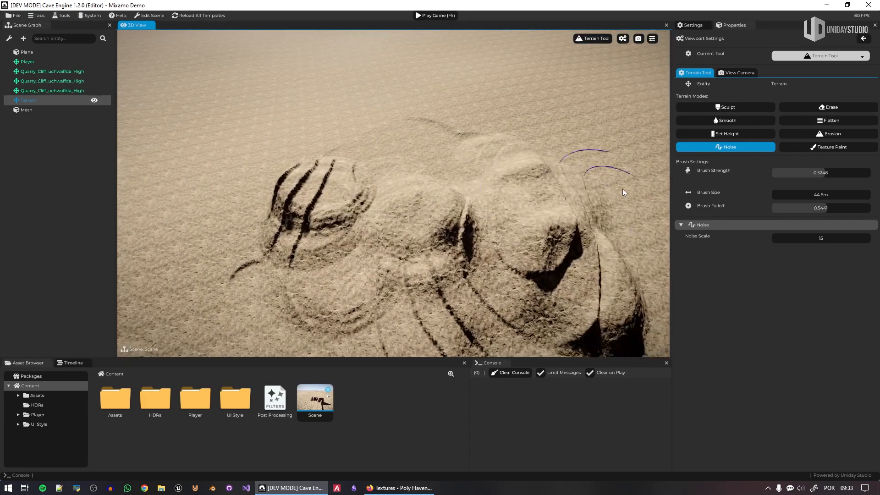
Step: Paint noise-based ridges along the mound's far edge, over its peaks and down its side, enlarging the brush to 64.1 m
left_click_drag(390, 147, 406, 157)
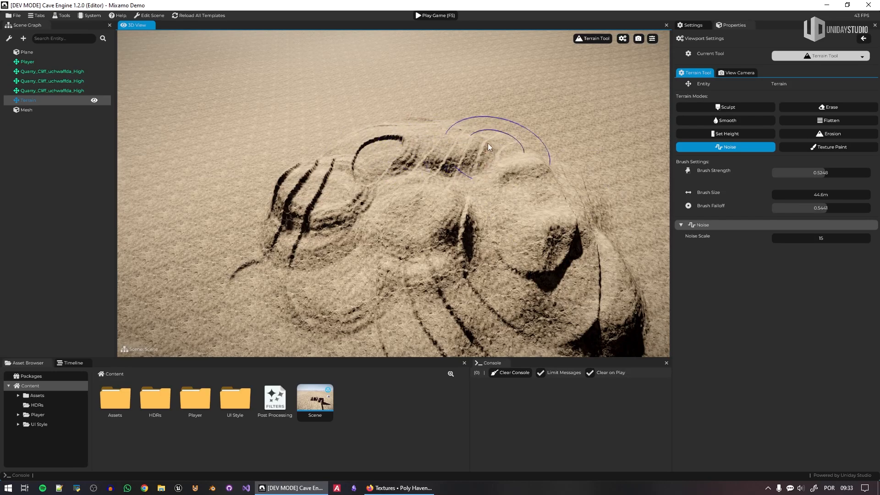
scroll(482, 154, "up", 6)
mouse_move(482, 154)
left_mouse_down()
mouse_move(554, 151)
mouse_move(596, 192)
mouse_move(583, 149)
left_mouse_up()
mouse_move(449, 133)
left_mouse_down()
mouse_move(353, 98)
mouse_move(255, 158)
mouse_move(432, 120)
mouse_move(512, 121)
mouse_move(387, 81)
mouse_move(351, 101)
mouse_move(246, 114)
mouse_move(316, 118)
mouse_move(455, 81)
mouse_move(567, 120)
mouse_move(422, 86)
mouse_move(317, 74)
mouse_move(206, 105)
mouse_move(220, 192)
mouse_move(456, 145)
mouse_move(543, 275)
left_mouse_up()
mouse_move(544, 275)
right_mouse_down()
mouse_move(637, 243)
mouse_move(532, 225)
mouse_move(589, 282)
right_mouse_up()
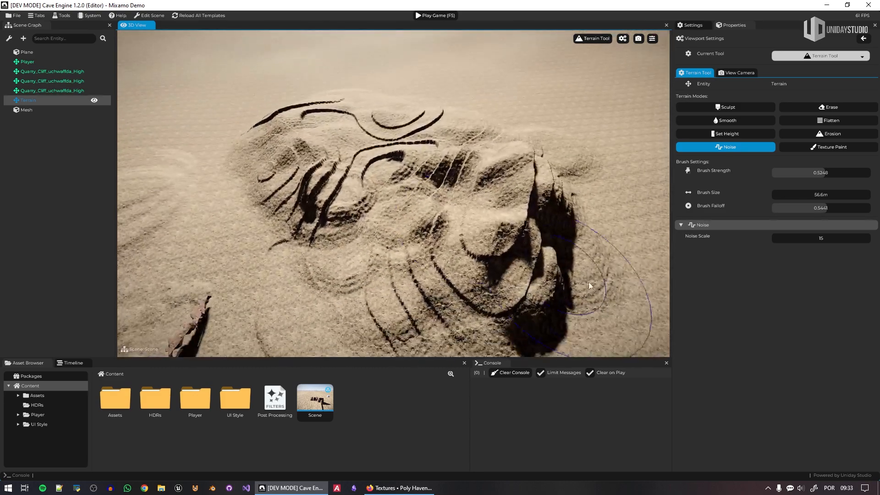
mouse_move(626, 221)
left_mouse_down()
mouse_move(620, 175)
mouse_move(594, 150)
mouse_move(472, 95)
mouse_move(461, 106)
mouse_move(538, 131)
mouse_move(575, 179)
mouse_move(597, 233)
mouse_move(595, 282)
mouse_move(633, 275)
left_mouse_up()
Step: Erode the sharp noise ridges in the middle of the mound using Erosion mode with the 64.1 m brush
left_click(835, 136)
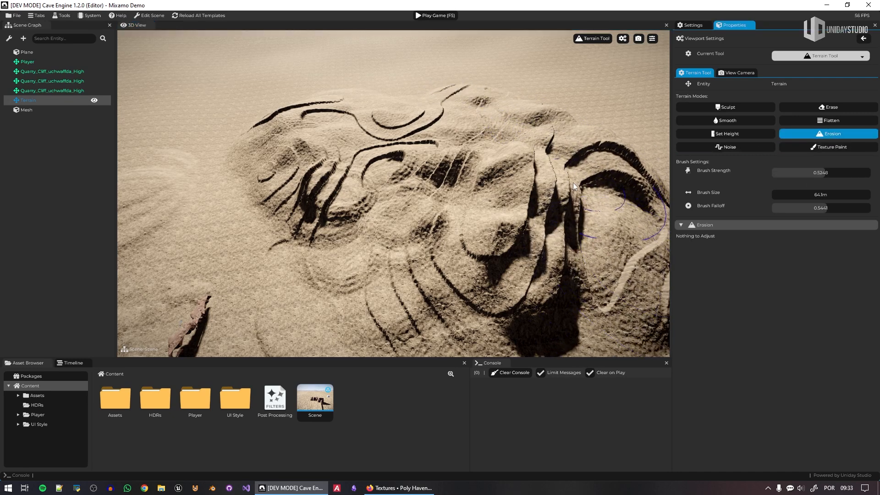
mouse_move(535, 182)
left_mouse_down()
mouse_move(507, 232)
mouse_move(519, 233)
mouse_move(529, 202)
mouse_move(510, 238)
mouse_move(447, 260)
mouse_move(466, 287)
mouse_move(393, 296)
mouse_move(485, 251)
mouse_move(518, 211)
mouse_move(513, 158)
mouse_move(533, 170)
mouse_move(508, 231)
mouse_move(447, 252)
mouse_move(397, 240)
mouse_move(532, 250)
mouse_move(523, 228)
mouse_move(534, 211)
left_mouse_up()
left_click_drag(458, 169, 321, 174)
Step: Raise the erosion brush strength to 0.7869 and wear down the remaining steep ridges across the mound and its outer flank
left_click(850, 173)
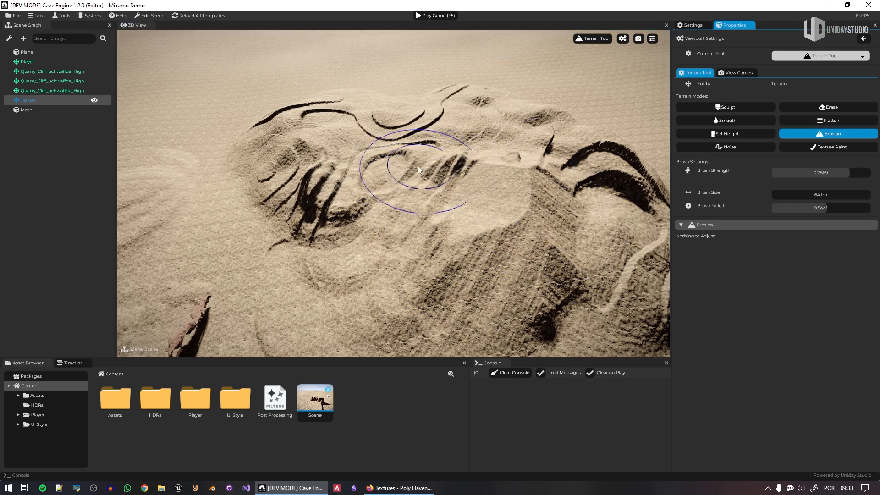
mouse_move(455, 167)
left_mouse_down()
mouse_move(459, 174)
mouse_move(437, 167)
mouse_move(317, 193)
mouse_move(290, 174)
mouse_move(365, 217)
mouse_move(288, 161)
mouse_move(277, 142)
mouse_move(288, 133)
mouse_move(307, 153)
mouse_move(334, 238)
mouse_move(321, 219)
mouse_move(426, 270)
mouse_move(590, 278)
mouse_move(644, 263)
mouse_move(641, 223)
mouse_move(612, 172)
mouse_move(625, 181)
left_mouse_up()
mouse_move(626, 181)
right_mouse_down()
mouse_move(647, 182)
mouse_move(557, 216)
right_mouse_up()
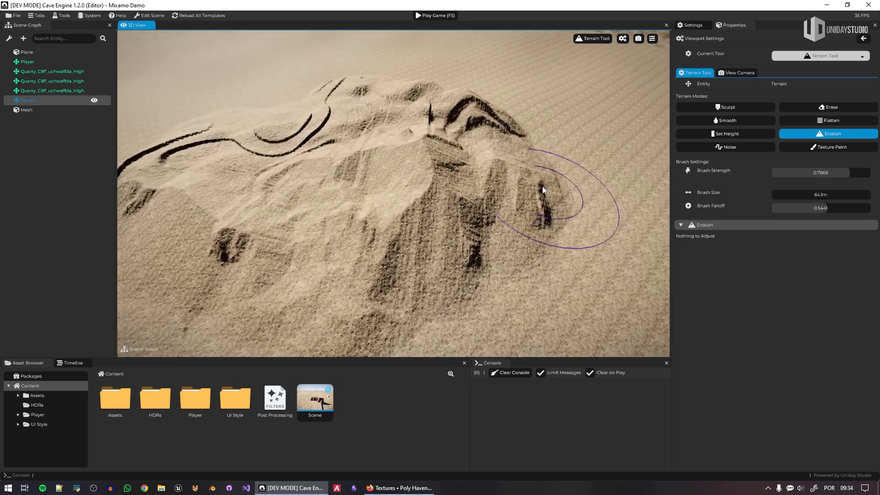
mouse_move(500, 130)
left_mouse_down()
mouse_move(444, 107)
mouse_move(489, 120)
mouse_move(375, 106)
mouse_move(298, 121)
mouse_move(291, 139)
mouse_move(269, 145)
mouse_move(210, 144)
mouse_move(169, 166)
mouse_move(248, 211)
mouse_move(251, 224)
mouse_move(166, 152)
mouse_move(129, 166)
mouse_move(167, 137)
mouse_move(348, 85)
mouse_move(415, 84)
mouse_move(505, 121)
mouse_move(536, 163)
mouse_move(529, 218)
mouse_move(515, 194)
mouse_move(464, 148)
mouse_move(428, 142)
mouse_move(351, 238)
mouse_move(217, 236)
left_mouse_up()
Step: Paint noise hills on the terrain surrounding the quarry cliffs using Noise mode at strength 0.7869 and noise scale 15
mouse_move(217, 235)
right_mouse_down()
mouse_move(230, 183)
mouse_move(169, 135)
mouse_move(167, 118)
mouse_move(176, 114)
mouse_move(167, 105)
mouse_move(181, 97)
mouse_move(174, 116)
mouse_move(145, 117)
mouse_move(160, 127)
mouse_move(140, 136)
right_mouse_up()
key("w")
key("s")
key("w")
key("w")
key("e")
key("w")
key("e")
left_click(726, 146)
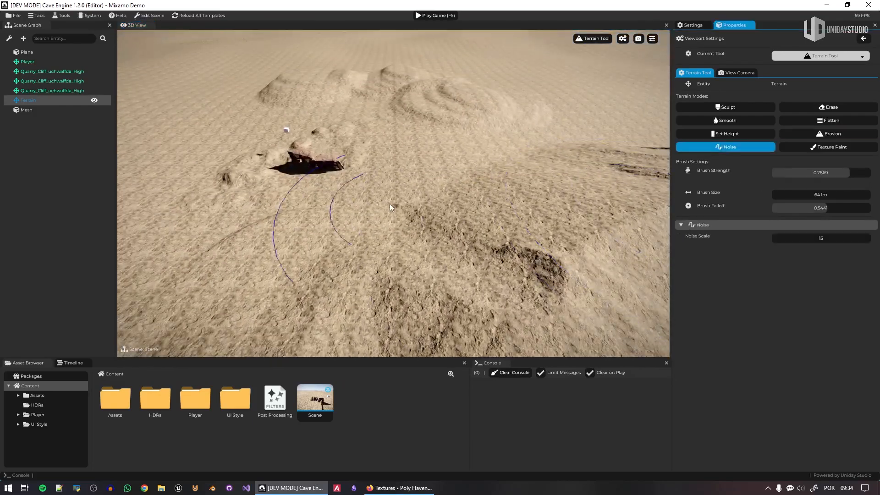
mouse_move(248, 221)
left_mouse_down()
mouse_move(177, 171)
mouse_move(215, 174)
left_mouse_up()
mouse_move(467, 161)
left_mouse_down()
mouse_move(527, 136)
mouse_move(342, 116)
left_mouse_up()
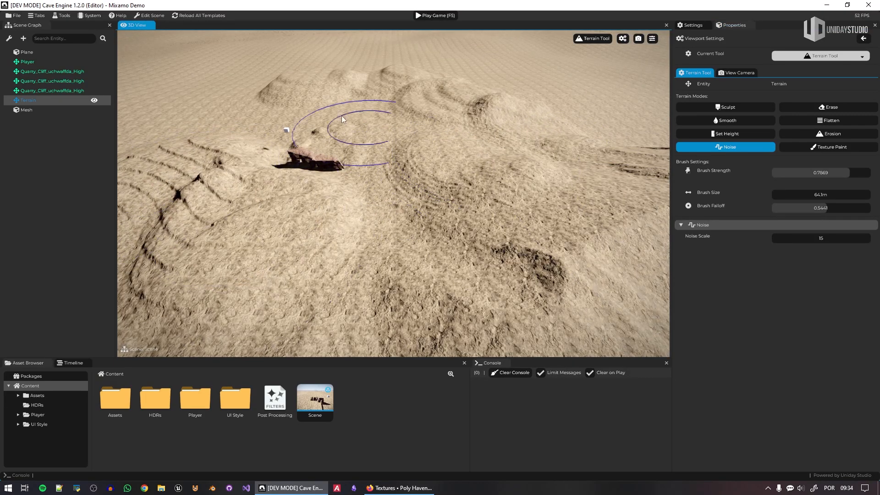
left_click_drag(206, 124, 168, 147)
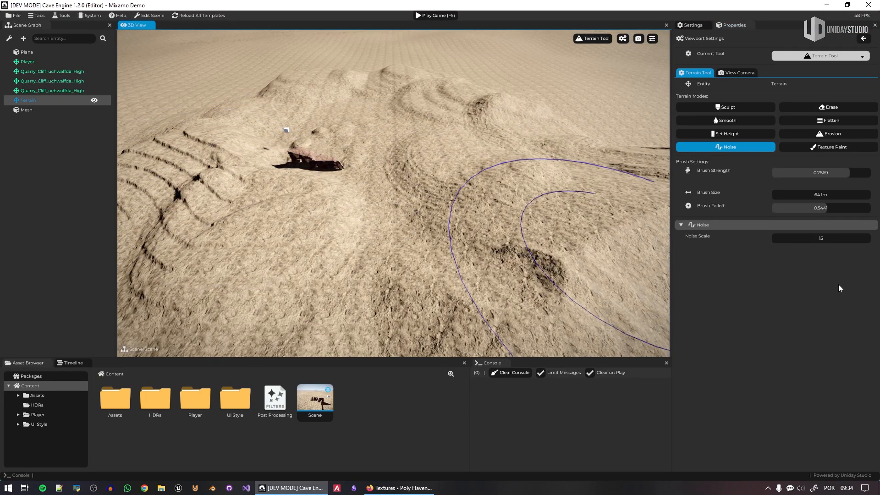
Step: Erode the new noise hills around the quarry cliffs into natural slopes
left_click(844, 134)
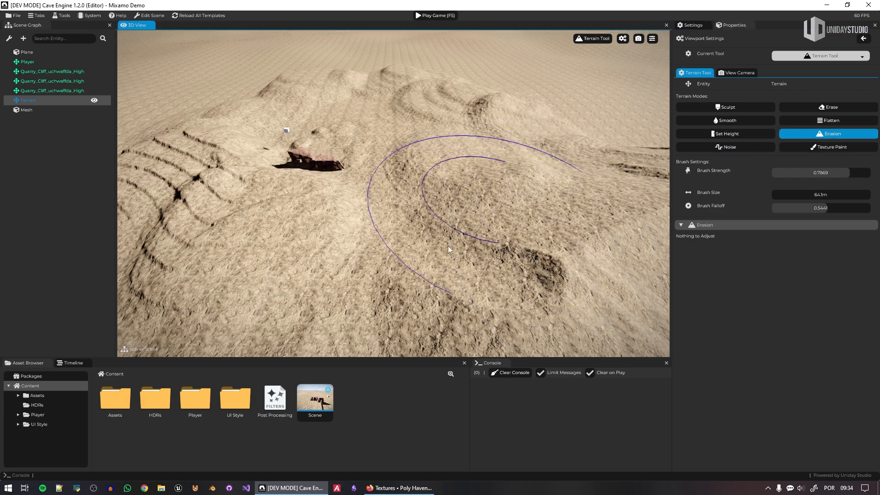
mouse_move(335, 247)
right_mouse_down()
mouse_move(348, 243)
mouse_move(323, 239)
right_mouse_up()
mouse_move(316, 160)
left_mouse_down()
mouse_move(220, 149)
mouse_move(284, 117)
mouse_move(296, 96)
left_mouse_up()
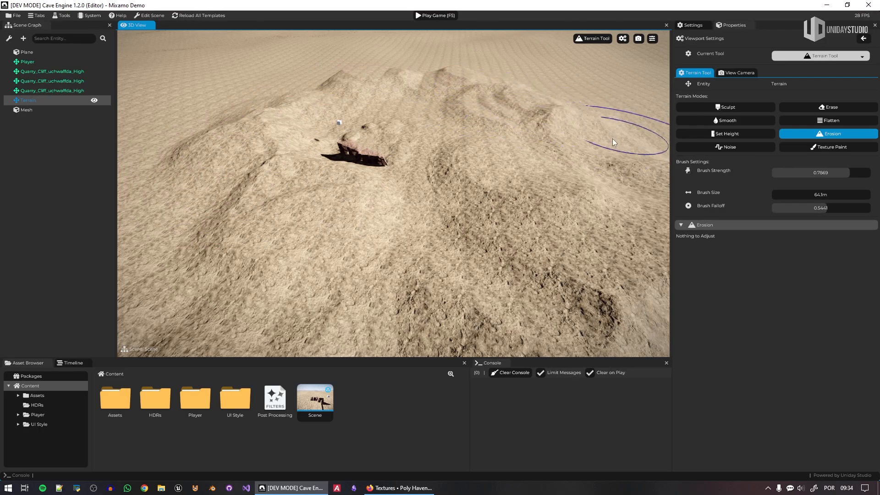
Step: Play the game and run the character across the terrain along the quarry cliffs to check the result
mouse_move(482, 269)
right_mouse_down()
mouse_move(500, 234)
mouse_move(498, 248)
mouse_move(481, 253)
mouse_move(401, 271)
mouse_move(333, 271)
right_mouse_up()
key("w")
key("d")
key("w")
key("d")
right_click_drag(475, 304, 466, 305)
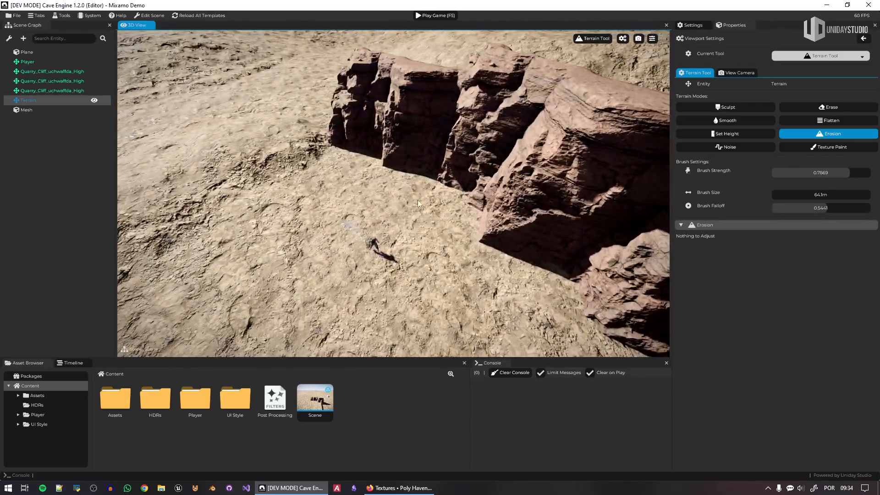
left_click(450, 16)
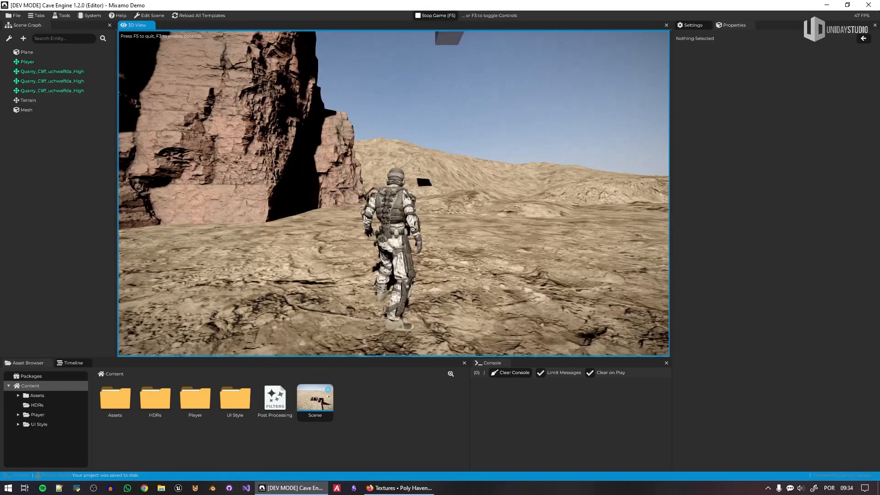
key("w")
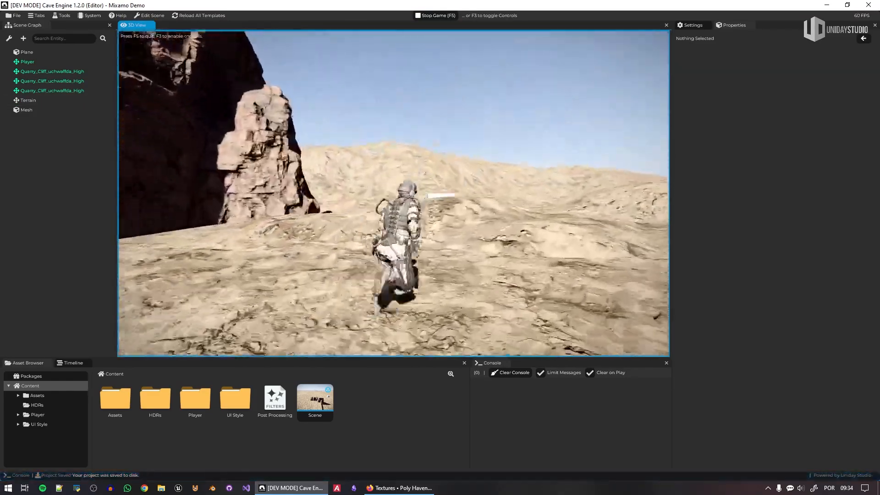
key("w")
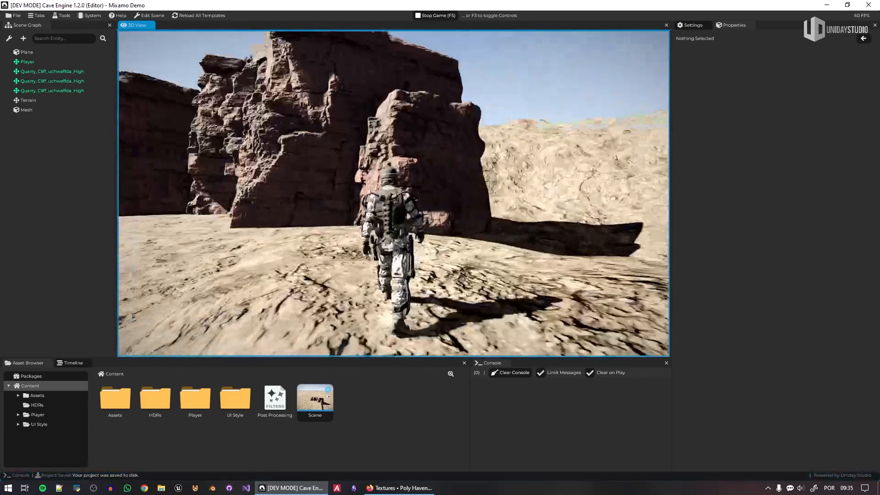
key("w")
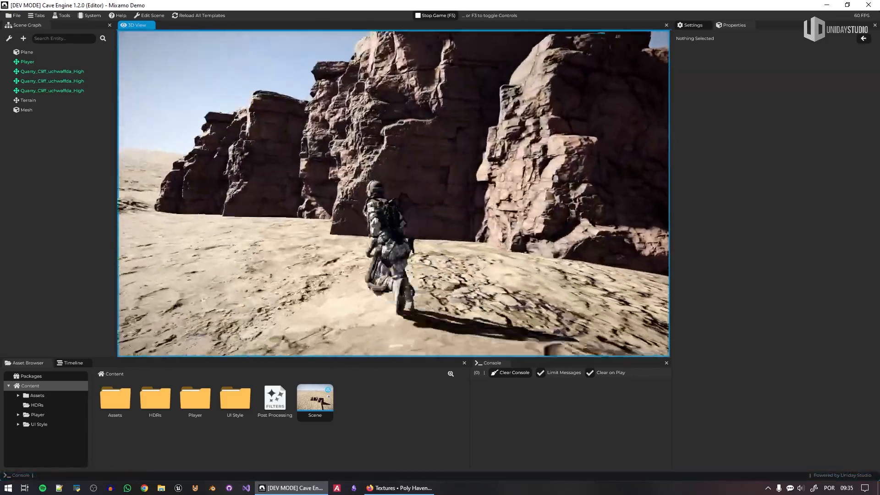
key("w")
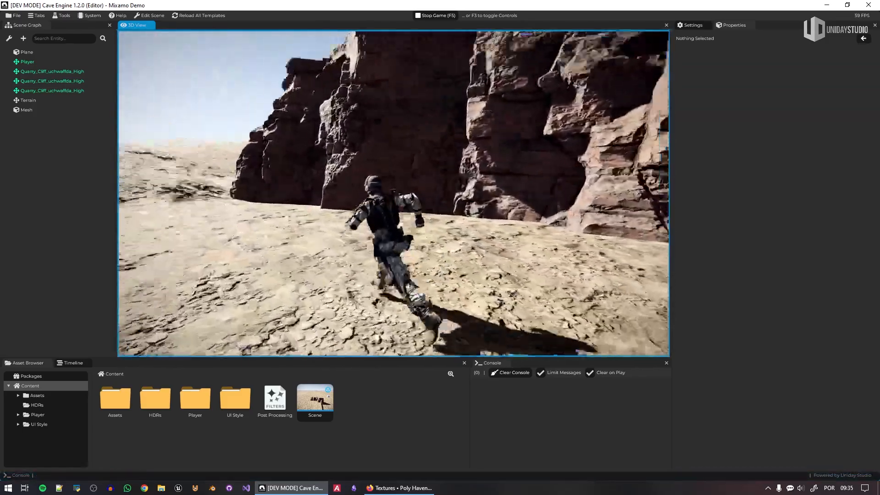
key("a")
key("s")
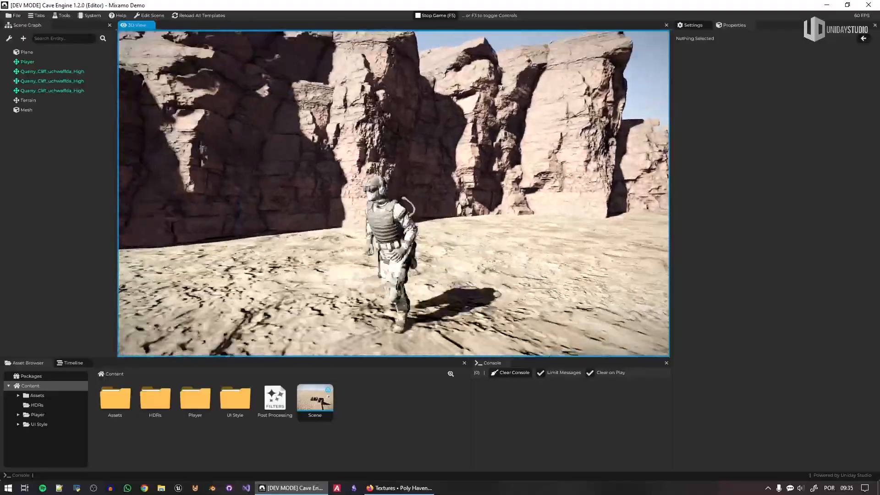
key("a")
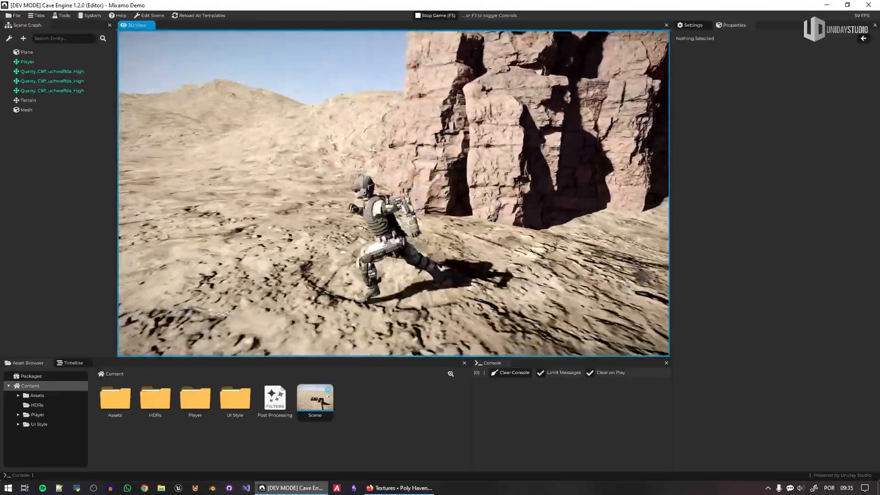
Step: Run and jump the character up the eroded slopes to view the terrain from above, and stop the game
key("w")
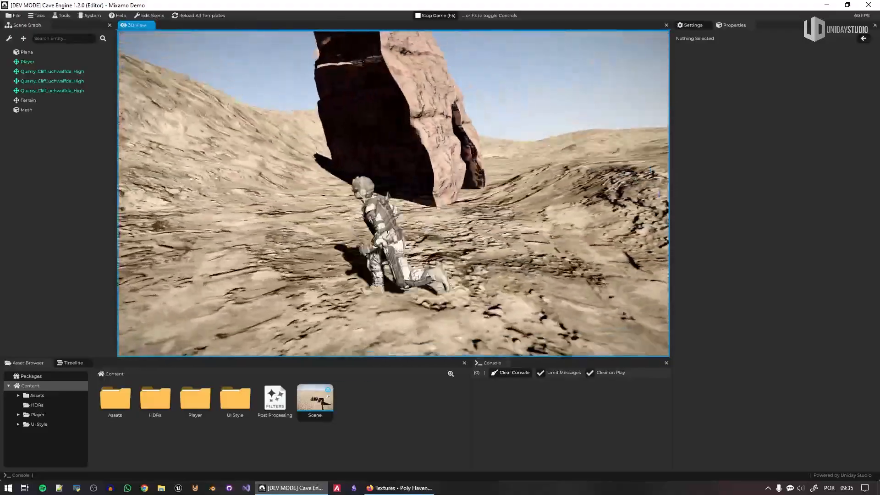
key("w")
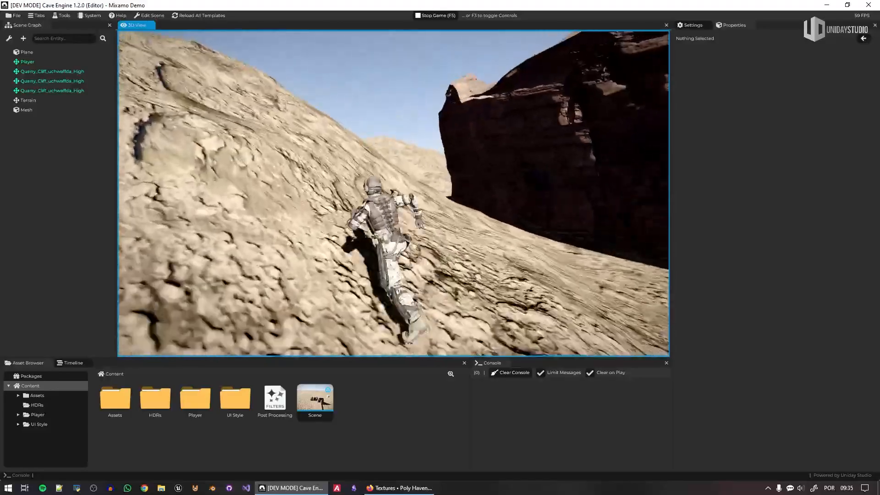
key("w")
key("space")
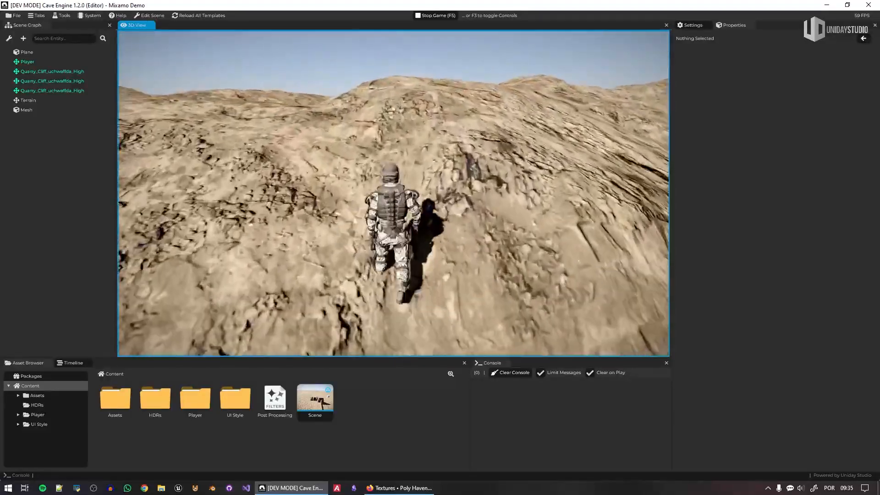
key("w")
key("space")
key("w")
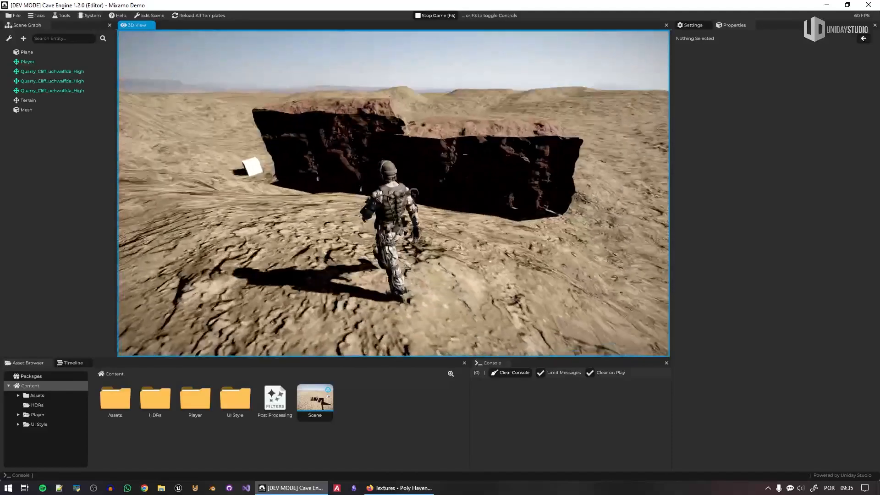
key("F5")
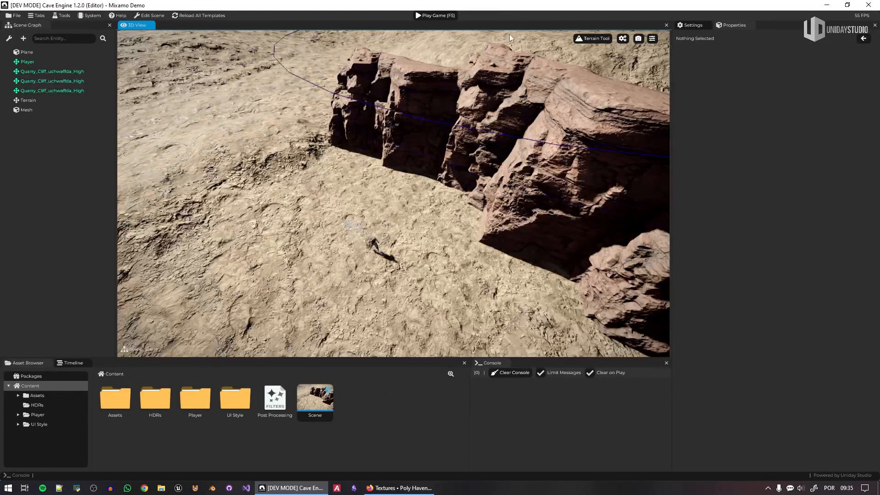
Step: Select all three quarry cliffs with the Manipulation Tool, scale them up uniformly and shift them slightly sideways
left_click(591, 38)
left_click(623, 49)
left_click(474, 194)
right_click_drag(475, 194, 393, 175)
key("s")
left_click(354, 149, "shift")
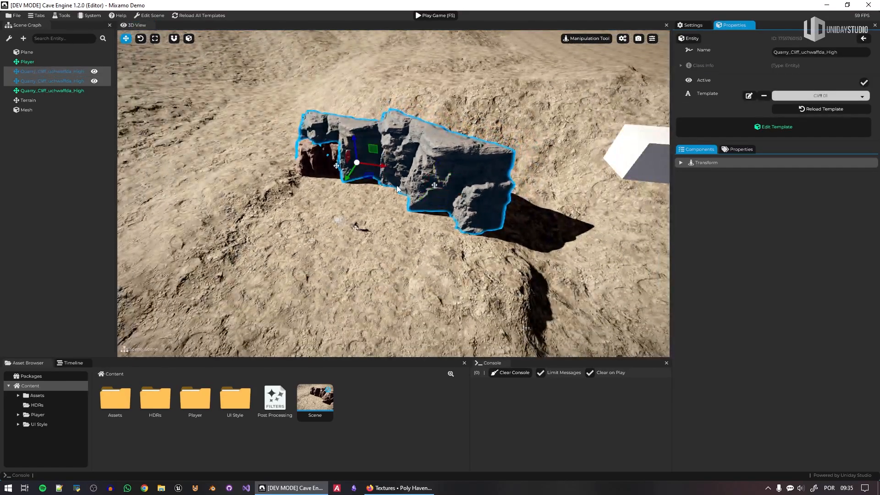
left_click(334, 173, "shift")
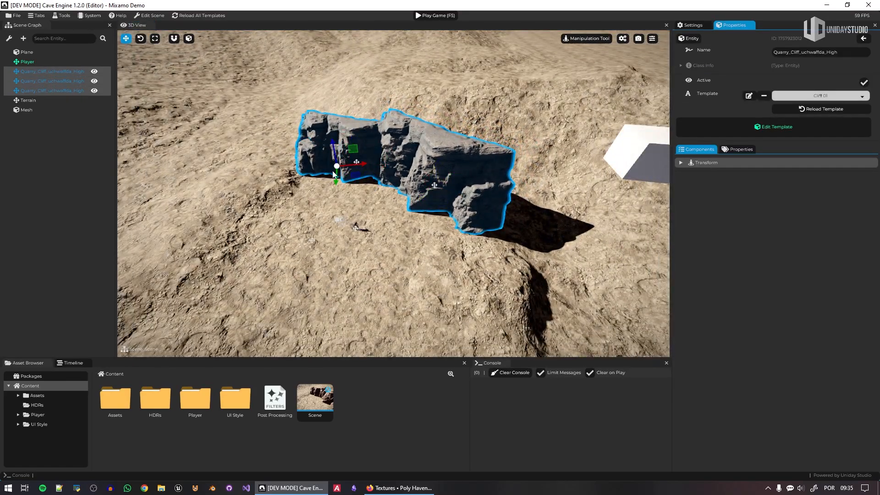
key("s")
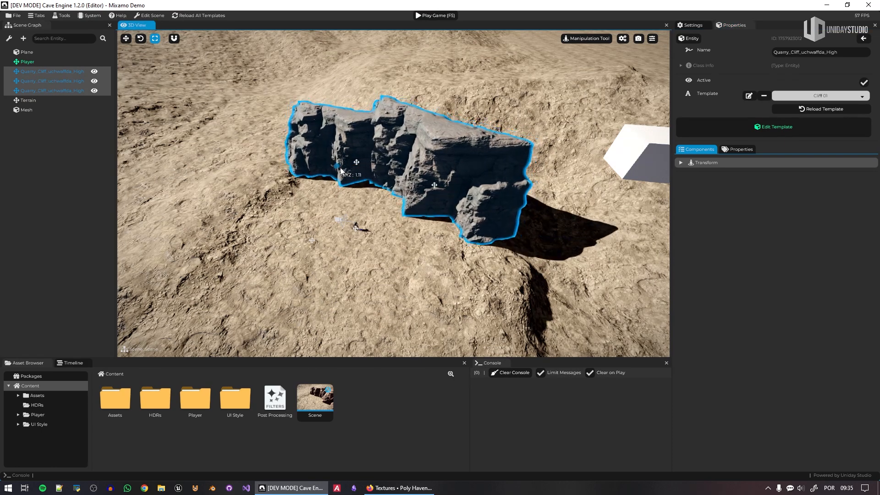
left_click(363, 181)
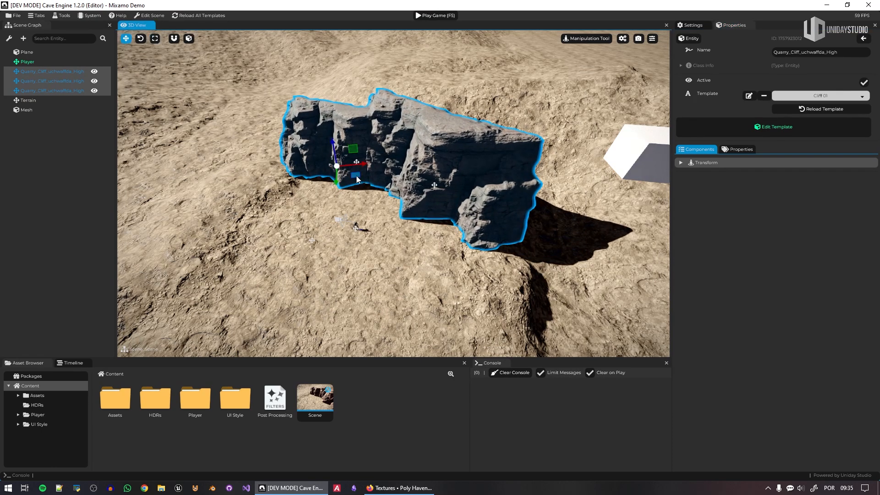
left_click_drag(357, 176, 361, 175)
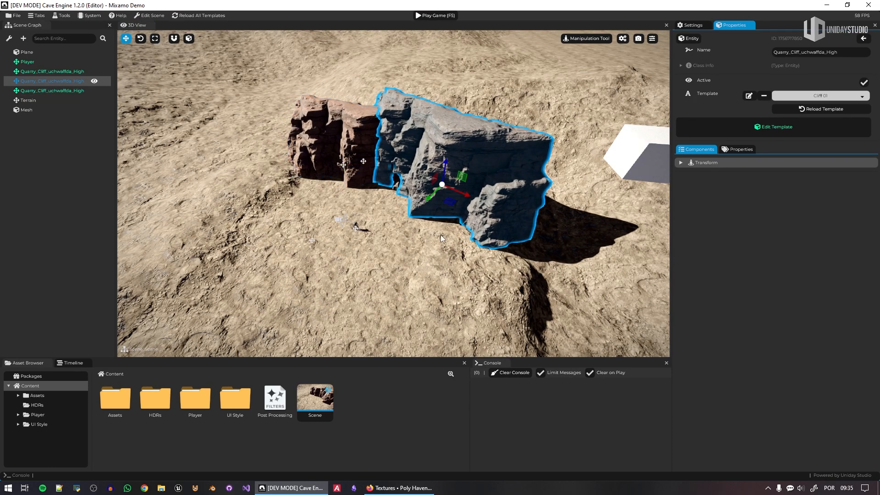
Step: Move, rotate and rescale the quarry cliff at the far end of the row so it extends the rock wall
left_click(332, 179)
left_click_drag(366, 174, 312, 177)
key("r")
left_click_drag(306, 164, 340, 180)
right_click_drag(340, 180, 344, 186)
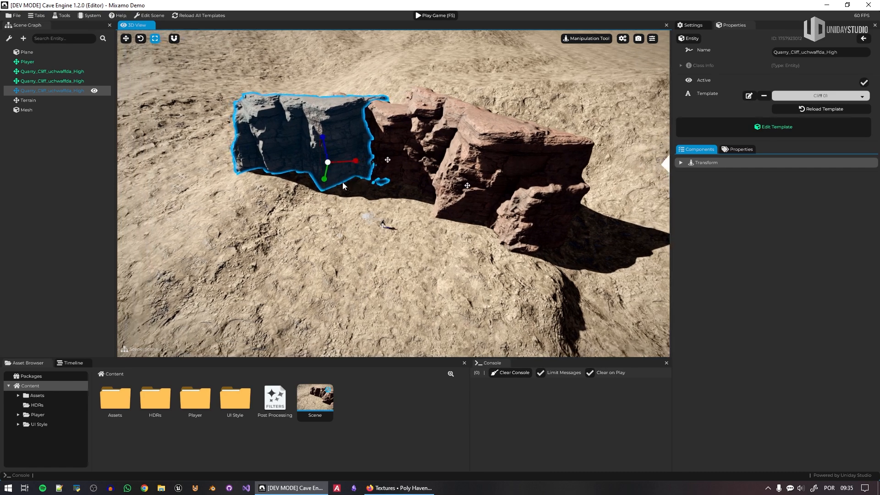
left_click_drag(350, 178, 327, 160)
key("g")
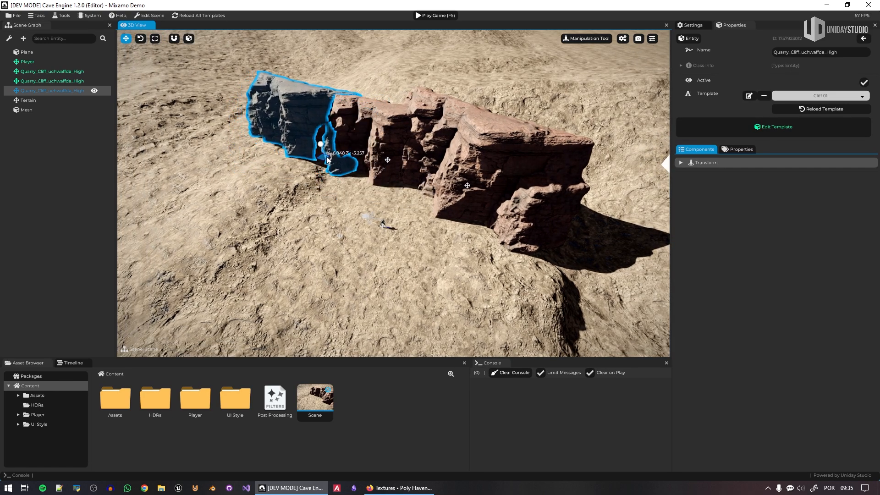
Step: Duplicate the large quarry cliff and move, rotate and scale the copy to continue the wall beside the white cube
right_click_drag(327, 159, 488, 227)
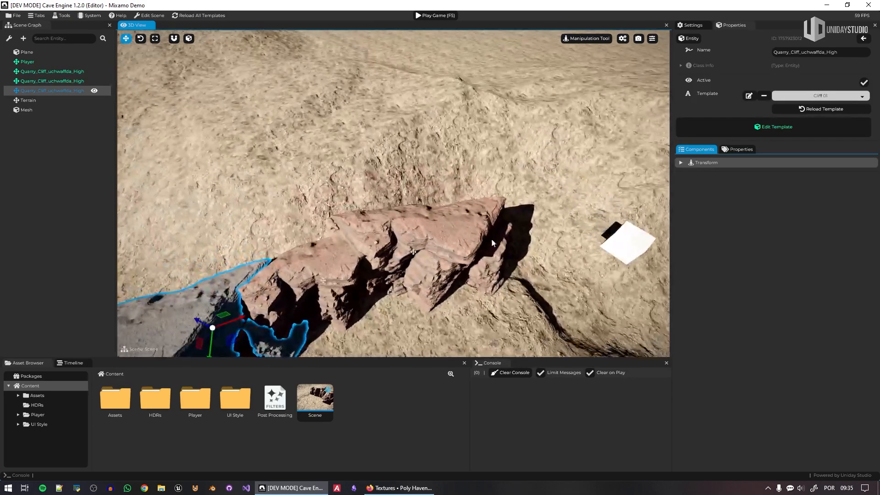
left_click(461, 264)
key("ctrl+d")
left_click_drag(436, 267, 524, 205)
key("r")
key("s")
key("g")
key("r")
left_click_drag(520, 238, 500, 215)
key("g")
Step: Paste another quarry cliff copy, rotate it and position it at the opposite end of the rock wall
right_click_drag(499, 215, 542, 236)
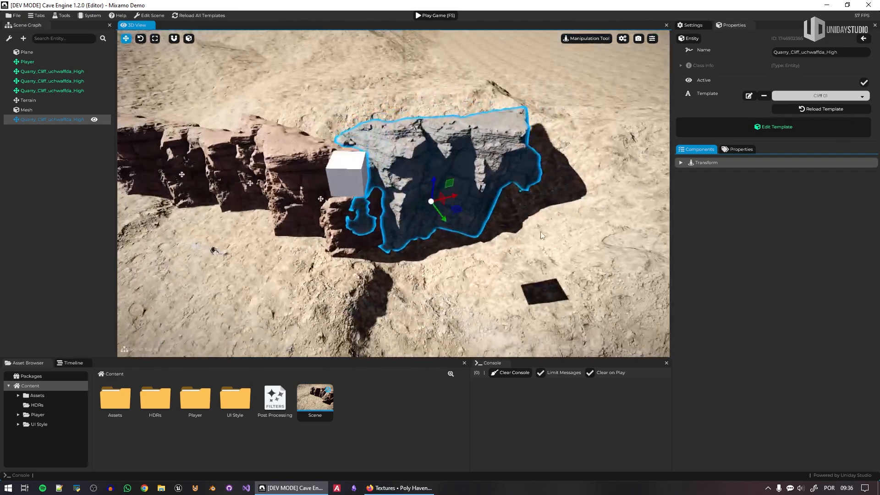
right_click_drag(439, 188, 231, 225)
key("ctrl+v")
key("r")
left_click_drag(314, 241, 272, 240)
key("g")
left_click_drag(308, 212, 330, 213)
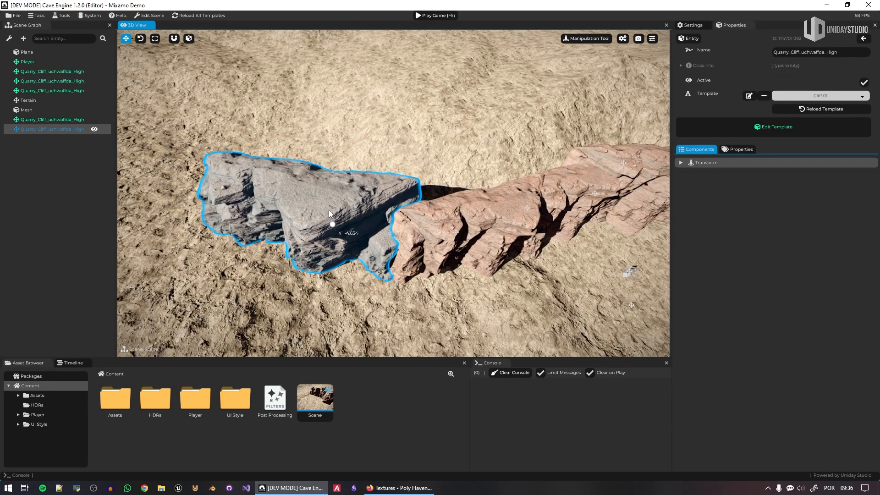
left_click_drag(342, 245, 350, 254)
Step: Select the Terrain entity and reopen it for editing with the Terrain Tool near the end of the rock wall
right_click_drag(350, 255, 438, 250)
key("w")
key("d")
left_click(464, 165)
right_click_drag(464, 164, 352, 157)
key("s")
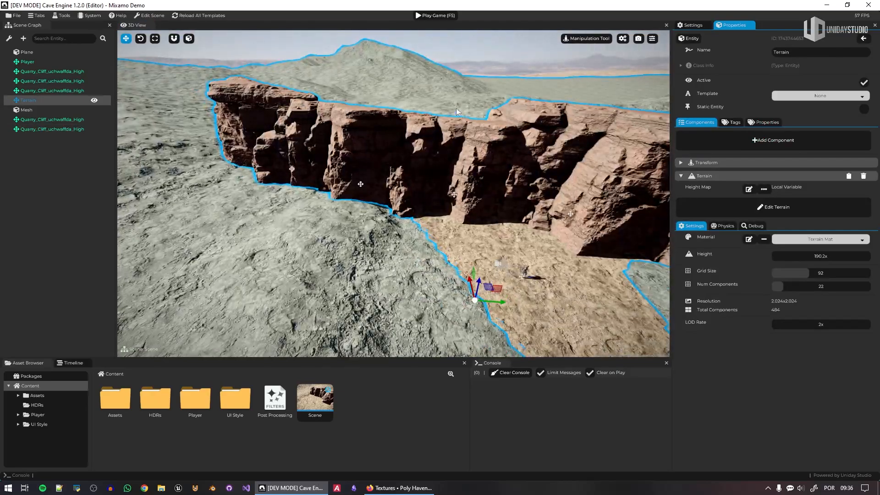
left_click(762, 209)
mouse_move(505, 206)
right_mouse_down()
mouse_move(467, 202)
mouse_move(440, 239)
mouse_move(419, 241)
mouse_move(477, 234)
right_mouse_up()
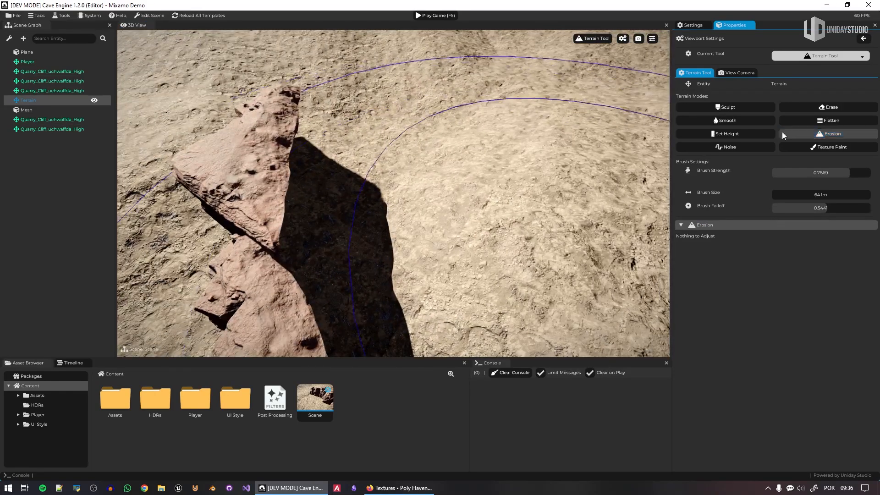
Step: Sculpt raised mounds in the terrain behind the end quarry cliffs with a 14.2 m brush and 0.7189 falloff
left_click(741, 106)
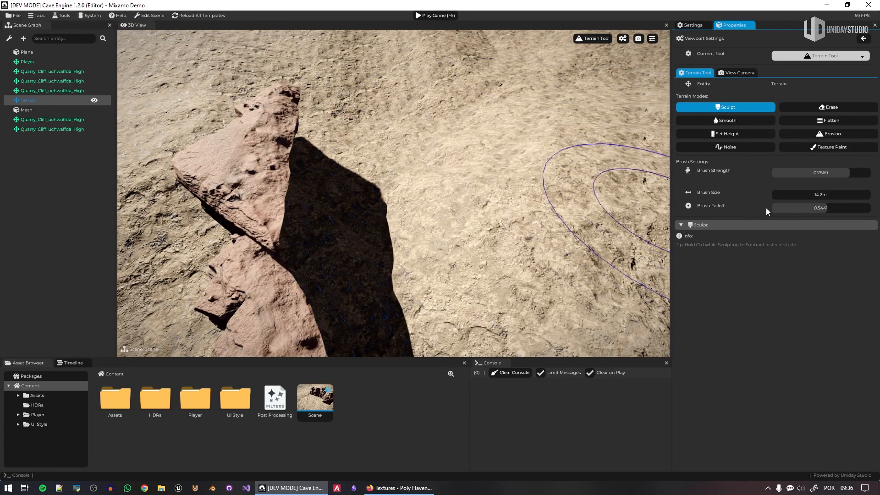
left_click_drag(444, 216, 454, 220)
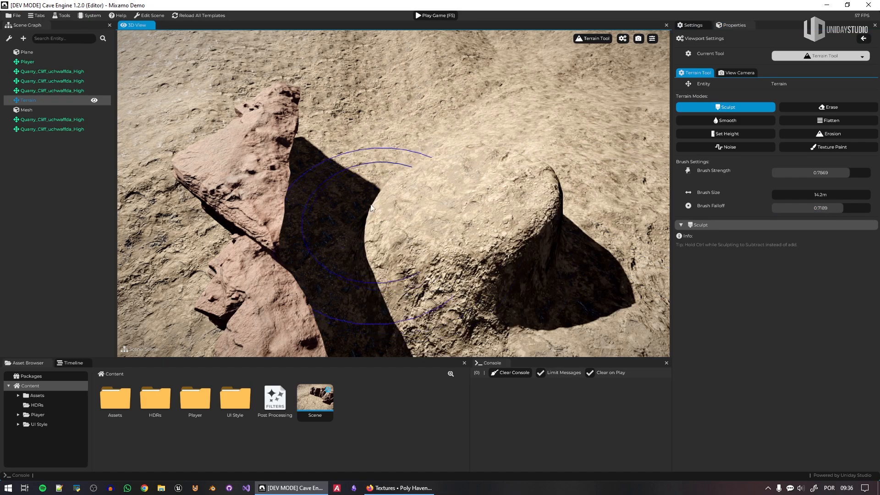
left_click_drag(346, 193, 422, 209)
mouse_move(494, 232)
right_mouse_down()
mouse_move(536, 220)
mouse_move(495, 230)
right_mouse_up()
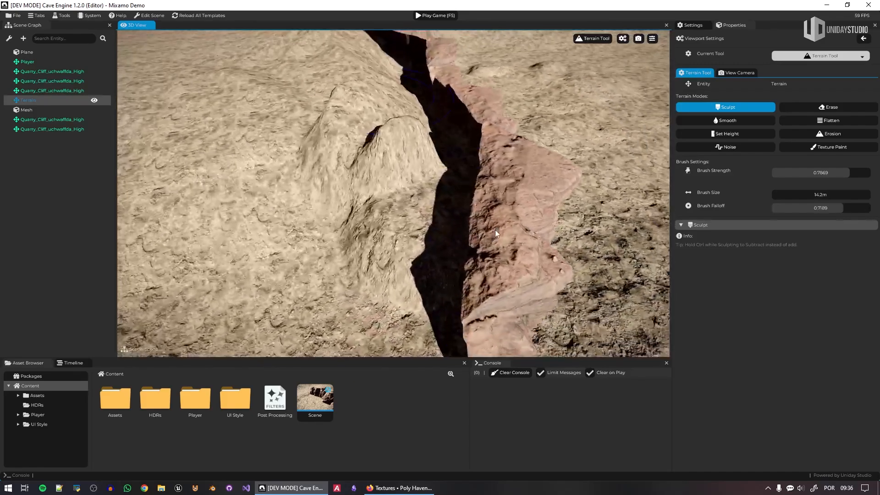
mouse_move(311, 218)
left_mouse_down()
mouse_move(309, 291)
mouse_move(353, 275)
left_mouse_up()
right_click_drag(353, 275, 399, 242)
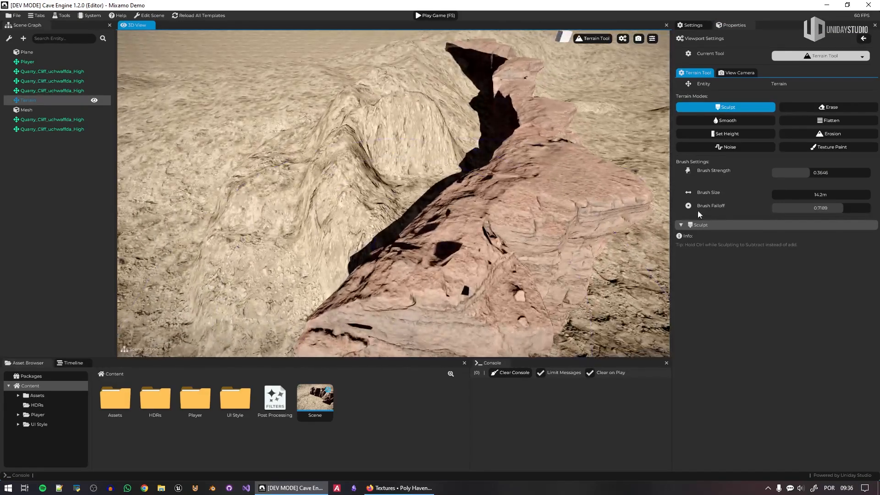
Step: Flatten the terrain in the shadowed gap behind the end cliff with a 2.7 m brush at 0.3646 strength
left_click(838, 121)
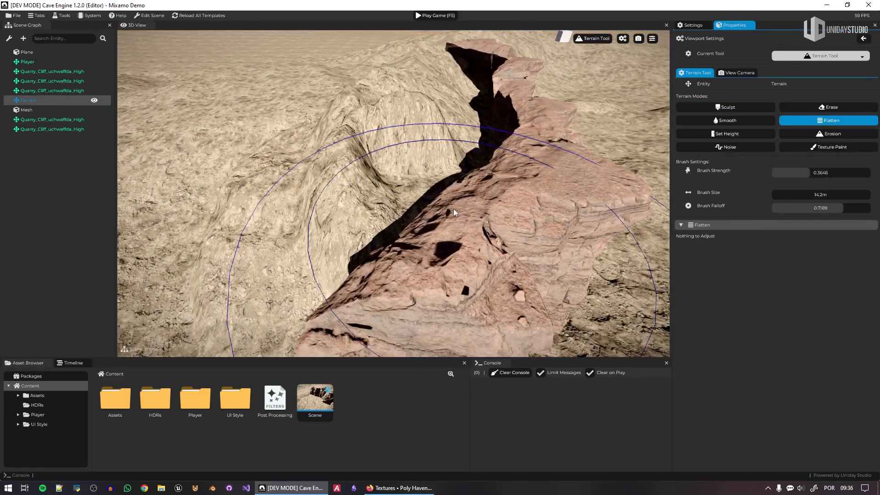
scroll(441, 214, "down", 10)
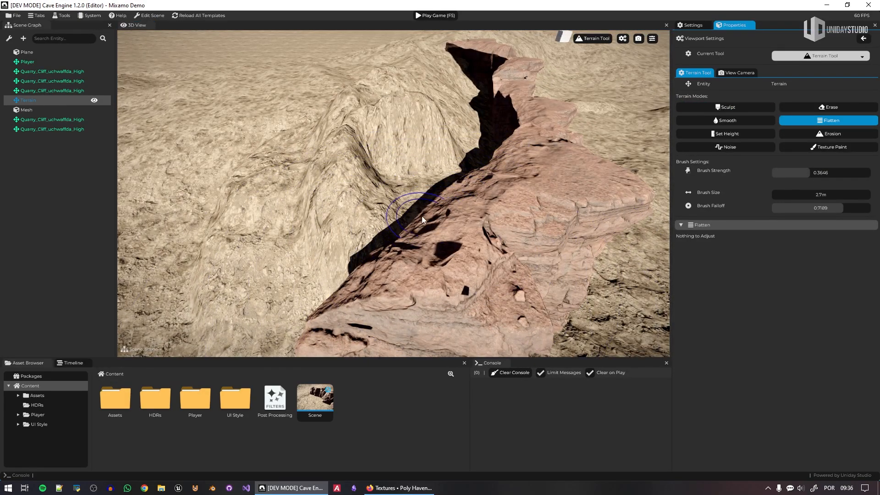
mouse_move(367, 270)
left_mouse_down()
mouse_move(405, 251)
mouse_move(421, 228)
left_mouse_up()
right_click_drag(439, 212, 385, 242)
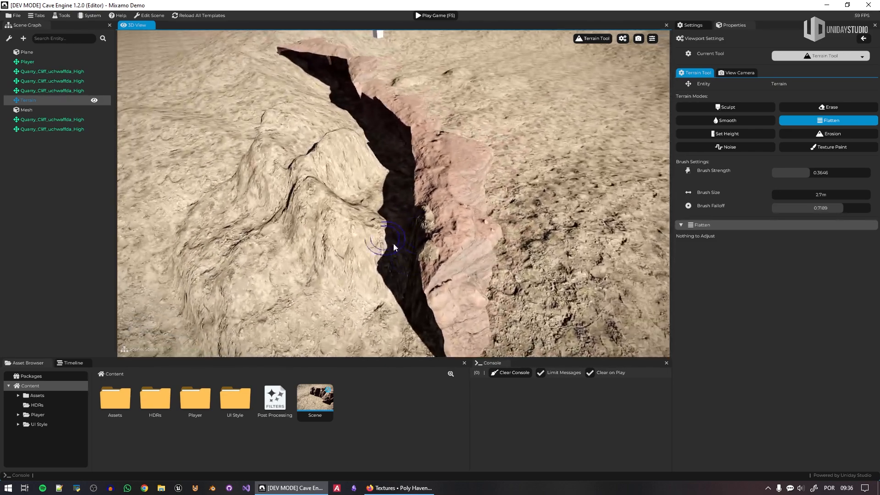
Step: Enlarge the Flatten brush to 5.7 m and raise a strip of terrain against the back of the cliff
right_click_drag(491, 228, 562, 220)
scroll(412, 189, "up", 2)
left_click_drag(417, 197, 425, 163)
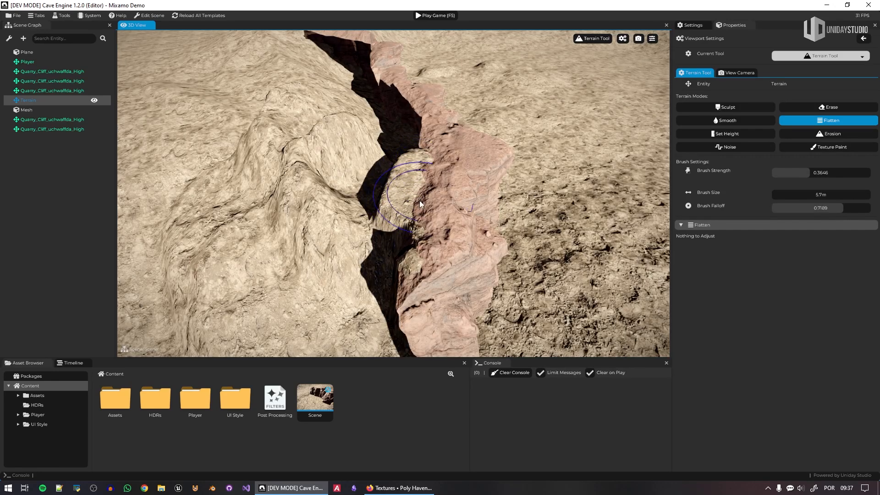
left_click_drag(414, 217, 398, 277)
Step: Extend the flattened terrain ledge along the back edge of the neighbouring quarry cliffs with the 5.7 m brush
mouse_move(398, 276)
right_mouse_down()
mouse_move(403, 263)
mouse_move(417, 274)
mouse_move(407, 195)
right_mouse_up()
key("w")
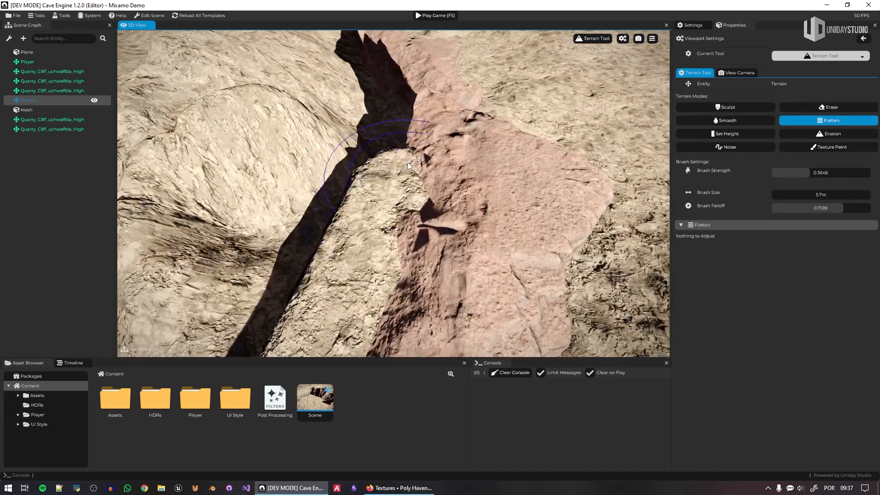
mouse_move(416, 121)
left_mouse_down()
mouse_move(403, 65)
mouse_move(408, 79)
left_mouse_up()
mouse_move(409, 81)
right_mouse_down()
mouse_move(431, 76)
mouse_move(420, 60)
mouse_move(339, 55)
mouse_move(366, 101)
mouse_move(466, 189)
right_mouse_up()
left_click_drag(340, 259, 374, 242)
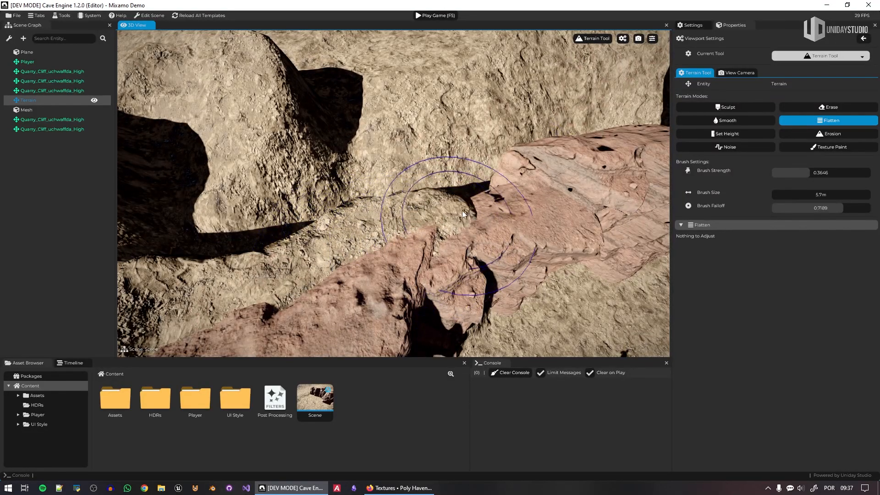
left_click_drag(523, 184, 557, 150)
mouse_move(557, 149)
right_mouse_down()
mouse_move(592, 179)
mouse_move(578, 181)
mouse_move(545, 123)
right_mouse_up()
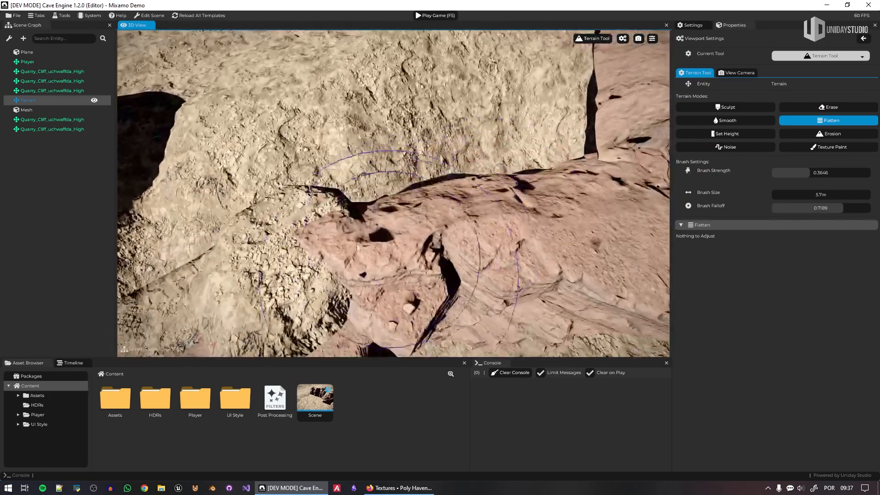
left_click_drag(409, 208, 537, 182)
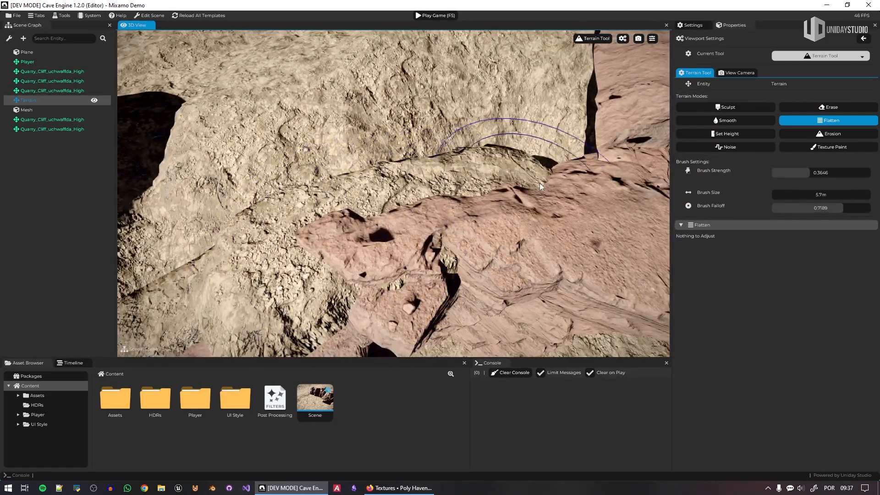
left_click_drag(590, 173, 601, 77)
Step: Continue flattening along the rock wall past the white cube, filling the trench between the cliffs and the terrain
right_click_drag(587, 87, 356, 221)
mouse_move(356, 225)
left_mouse_down()
mouse_move(433, 122)
mouse_move(459, 107)
left_mouse_up()
right_click_drag(459, 108, 465, 156)
left_click_drag(466, 156, 508, 145)
right_click_drag(508, 144, 430, 183)
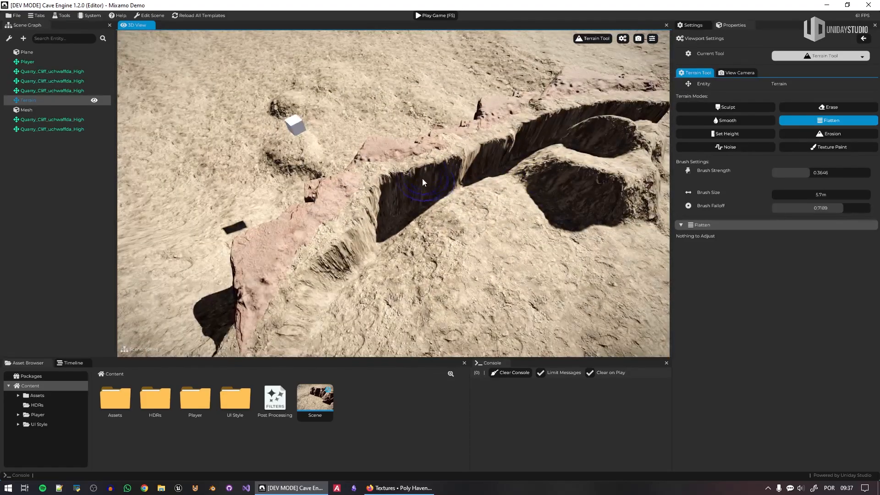
mouse_move(397, 195)
left_mouse_down()
mouse_move(362, 252)
mouse_move(376, 316)
mouse_move(433, 219)
left_mouse_up()
mouse_move(487, 162)
left_mouse_down()
mouse_move(543, 243)
mouse_move(607, 184)
left_mouse_up()
mouse_move(608, 183)
right_mouse_down()
mouse_move(424, 156)
mouse_move(375, 228)
right_mouse_up()
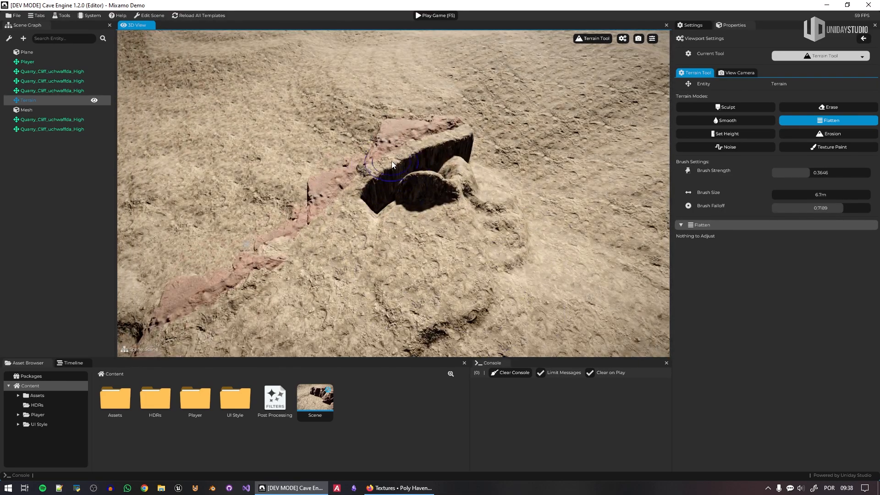
Step: Flatten the remaining trench between the sculpted mounds and the cliffs, enlarging the brush from 6.7 m to 9.2 m
left_click_drag(380, 194, 404, 203)
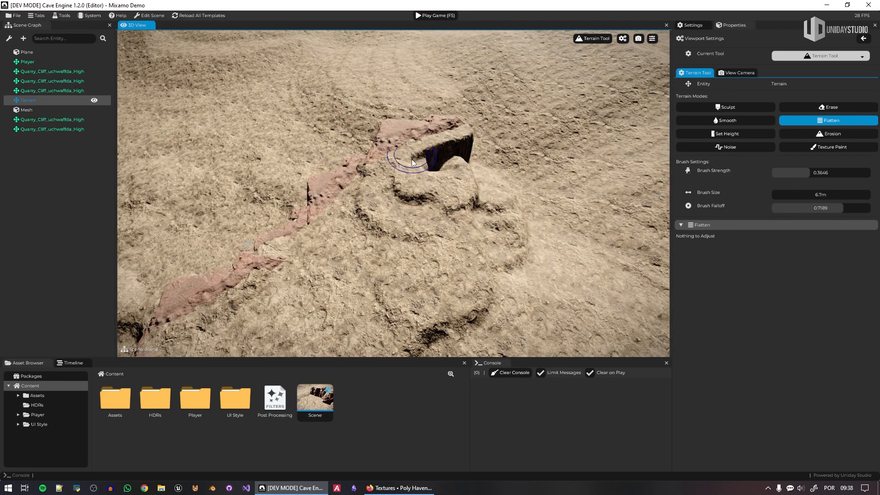
left_click_drag(477, 162, 550, 229)
mouse_move(550, 202)
middle_mouse_down()
mouse_move(537, 170)
mouse_move(515, 196)
mouse_move(541, 224)
middle_mouse_up()
scroll(531, 172, "up", 3)
mouse_move(465, 168)
left_mouse_down()
mouse_move(414, 145)
mouse_move(443, 206)
mouse_move(473, 179)
mouse_move(431, 215)
mouse_move(391, 170)
mouse_move(413, 276)
mouse_move(443, 271)
left_mouse_up()
scroll(410, 211, "up", 4)
middle_click_drag(477, 262, 435, 246)
mouse_move(435, 244)
left_mouse_down()
mouse_move(364, 241)
mouse_move(415, 293)
mouse_move(284, 225)
left_mouse_up()
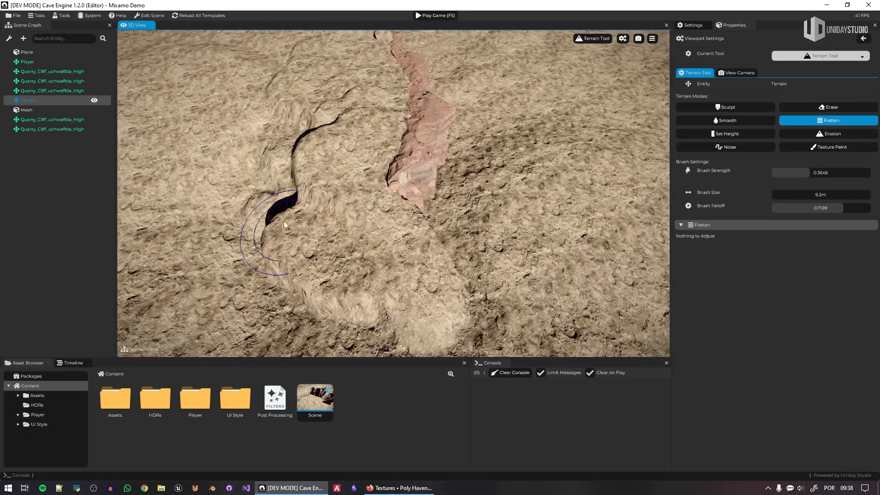
Step: Erode the stepped edges of the flattened terrain around the cliff wall with a 12.7 m brush
left_click(830, 134)
scroll(278, 241, "up", 4)
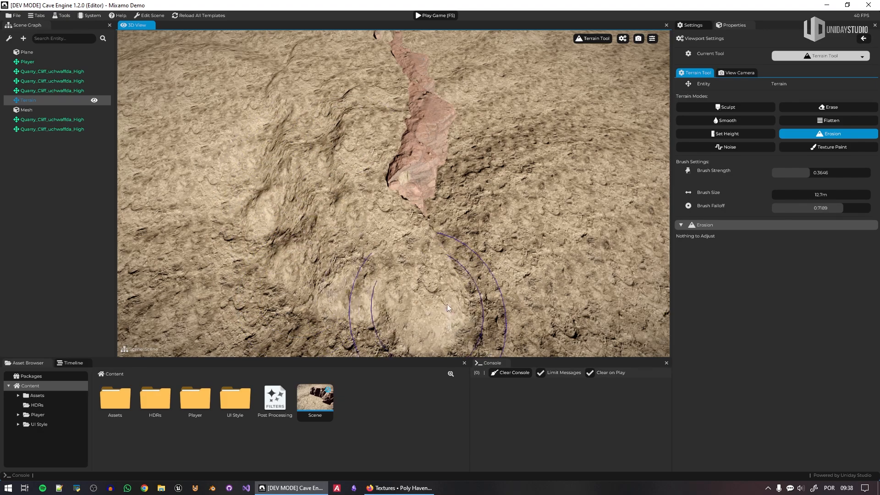
right_click_drag(404, 229, 366, 216)
mouse_move(364, 220)
left_mouse_down()
mouse_move(351, 251)
mouse_move(339, 244)
left_mouse_up()
mouse_move(338, 244)
right_mouse_down()
mouse_move(348, 206)
mouse_move(341, 208)
mouse_move(362, 217)
mouse_move(343, 213)
mouse_move(410, 263)
right_mouse_up()
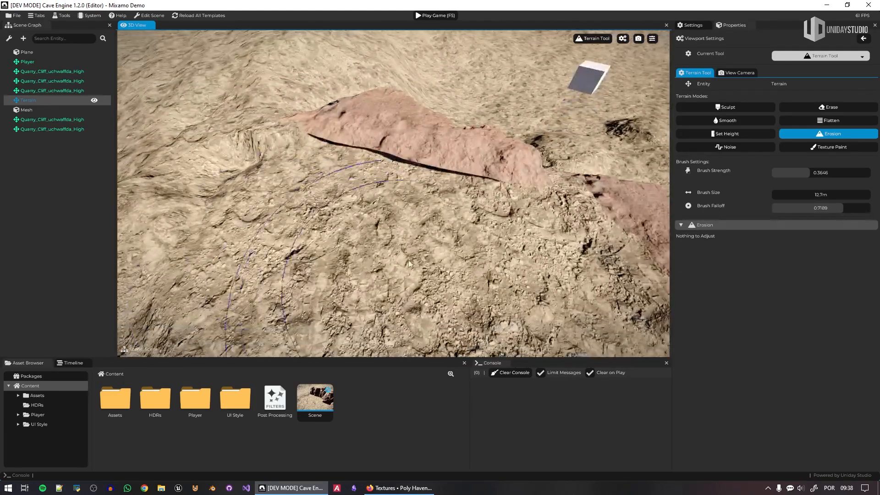
Step: Flatten the terrain with a 6.2 m brush to close the leftover gaps along the back of the cliffs
left_click(826, 120)
left_click_drag(454, 168, 442, 166)
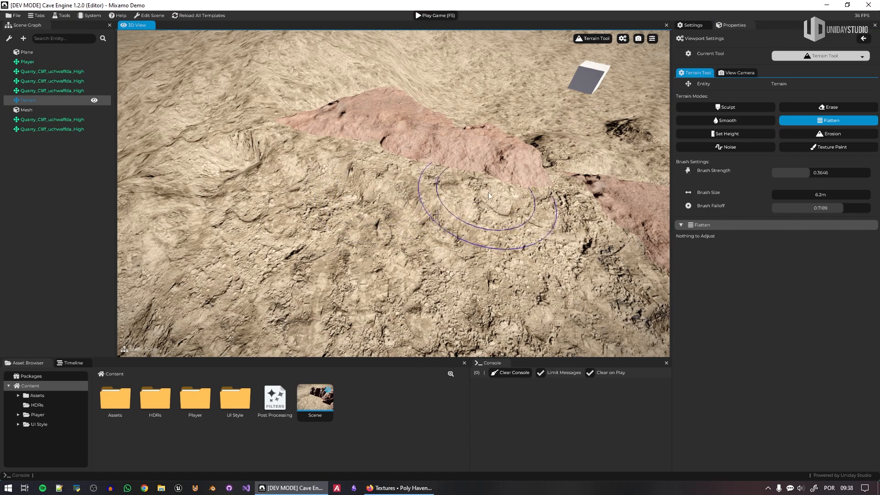
mouse_move(316, 248)
right_mouse_down()
mouse_move(422, 243)
mouse_move(380, 204)
right_mouse_up()
left_click_drag(403, 174, 516, 156)
mouse_move(535, 152)
right_mouse_down()
mouse_move(564, 147)
mouse_move(565, 133)
mouse_move(527, 133)
mouse_move(656, 133)
mouse_move(667, 103)
mouse_move(396, 172)
right_mouse_up()
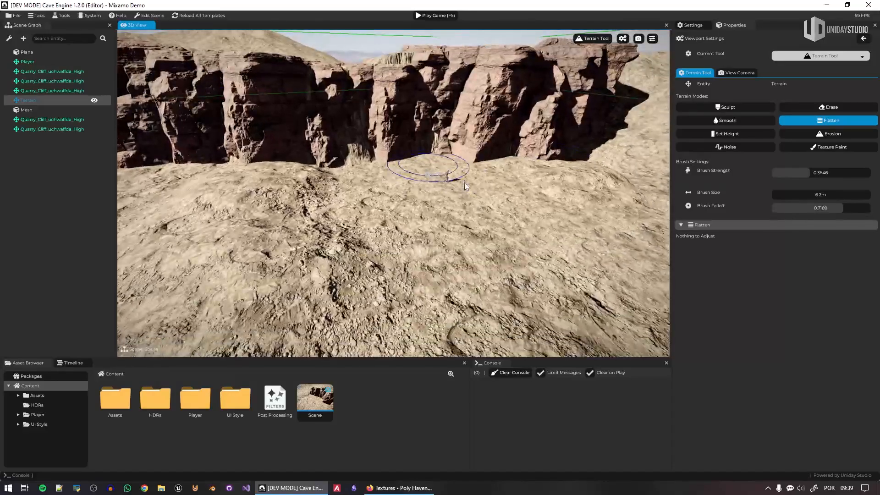
Step: Switch to the Manipulation Tool and relocate the Player entity onto the top of the quarry cliffs
left_click(602, 39)
left_click(608, 44)
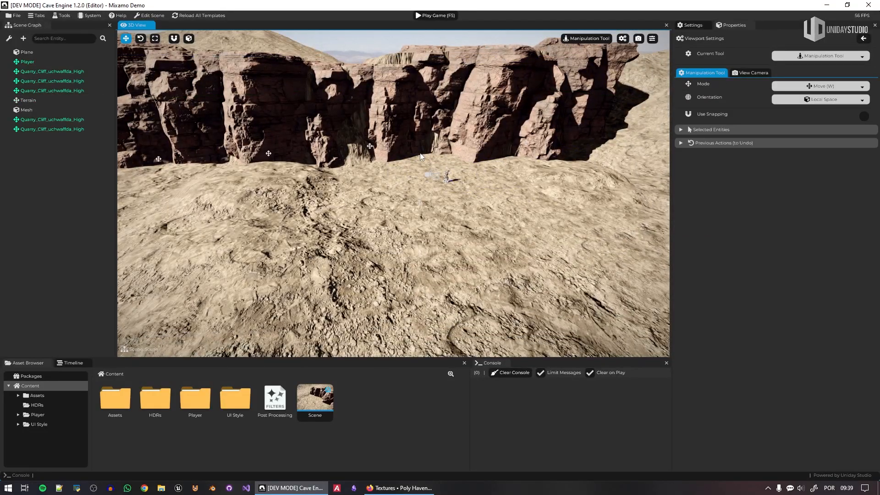
left_click(37, 59)
right_click_drag(349, 170, 340, 216)
left_click(343, 216, "ctrl")
key("w")
right_click_drag(221, 283, 418, 324)
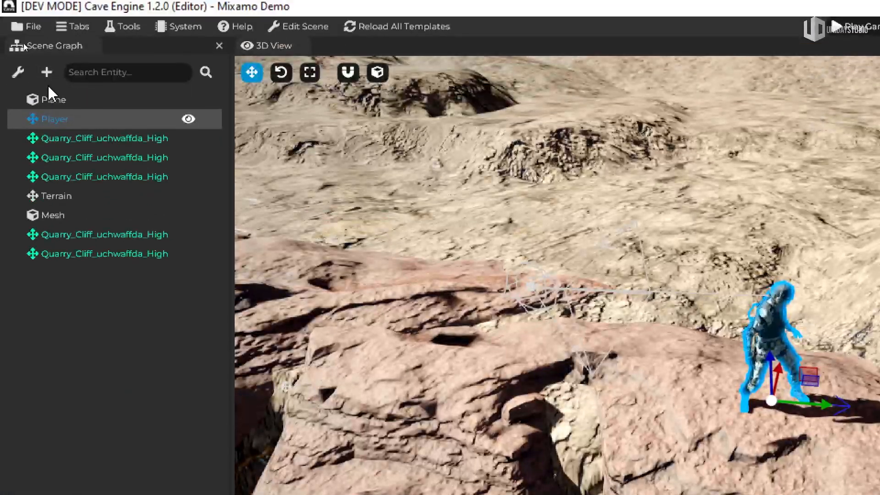
Step: Add a folder to the scene graph and name it Cliffs
right_click(73, 298)
left_click(115, 330)
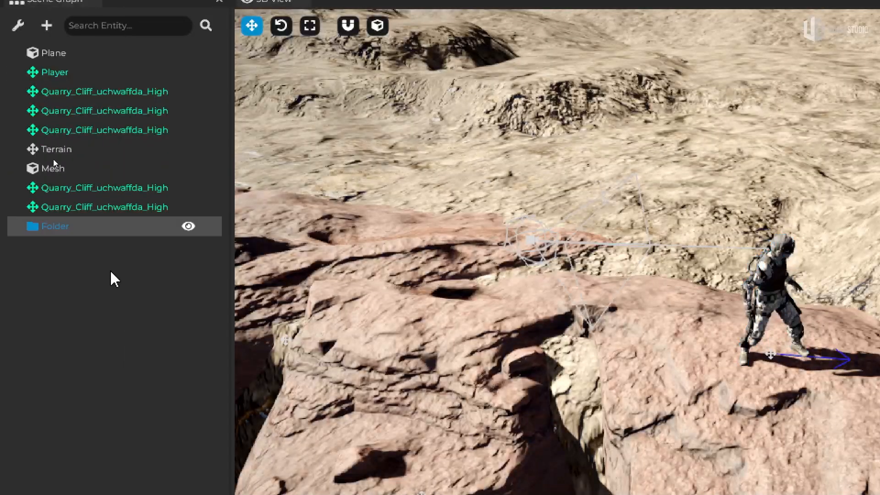
right_click(66, 226)
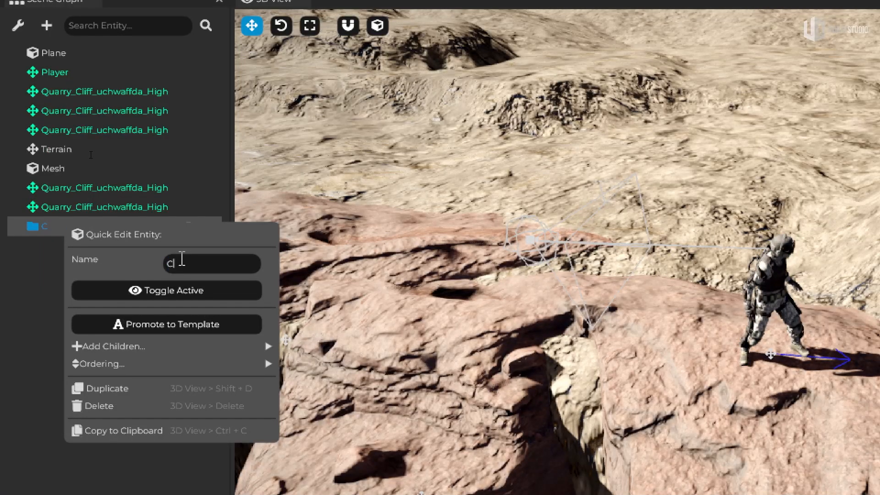
left_click(22, 264)
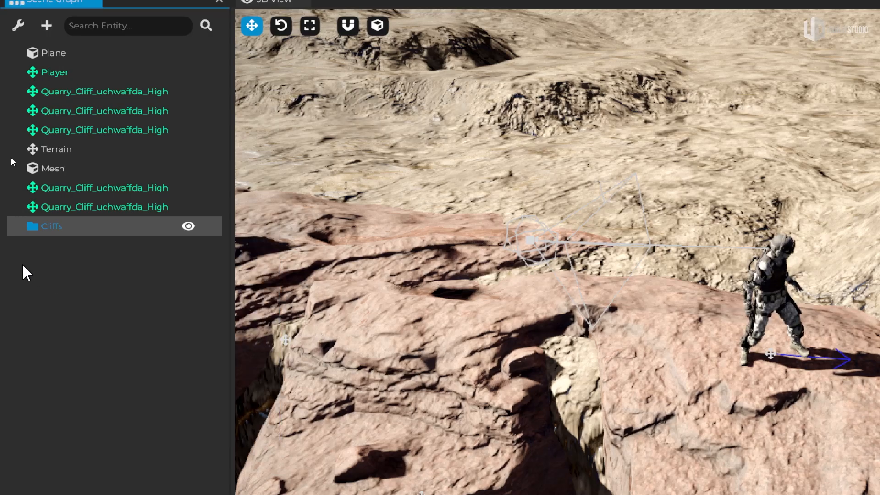
Step: Move all five Quarry_Cliff_uchwaffda_High entities into the Cliffs folder and collapse it
left_click(137, 206)
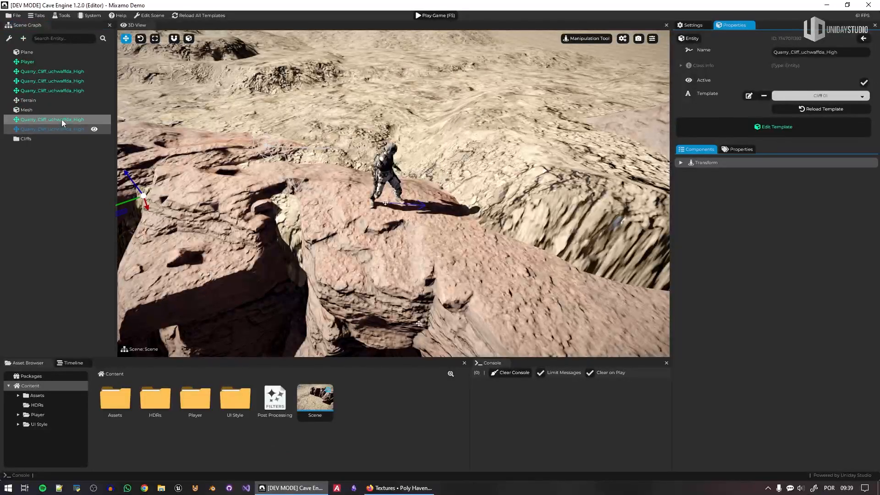
left_click(61, 119, "ctrl")
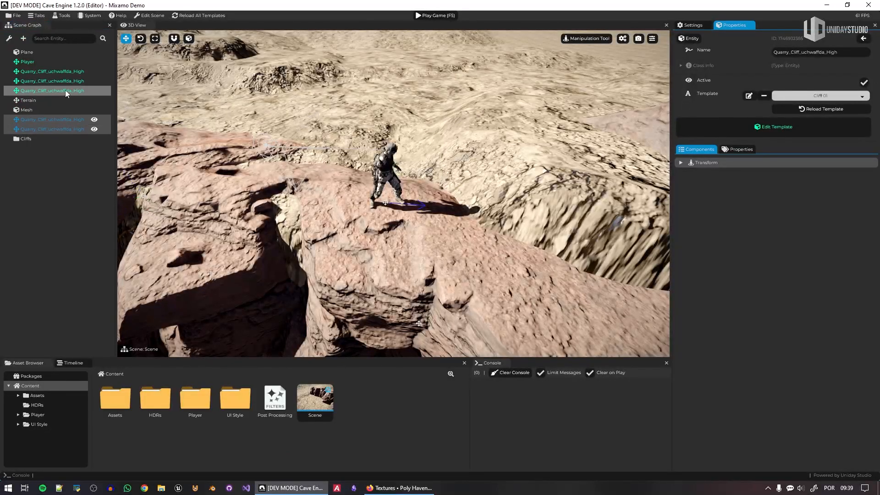
left_click(65, 90, "ctrl")
left_click(65, 80, "ctrl")
left_click(66, 71, "ctrl")
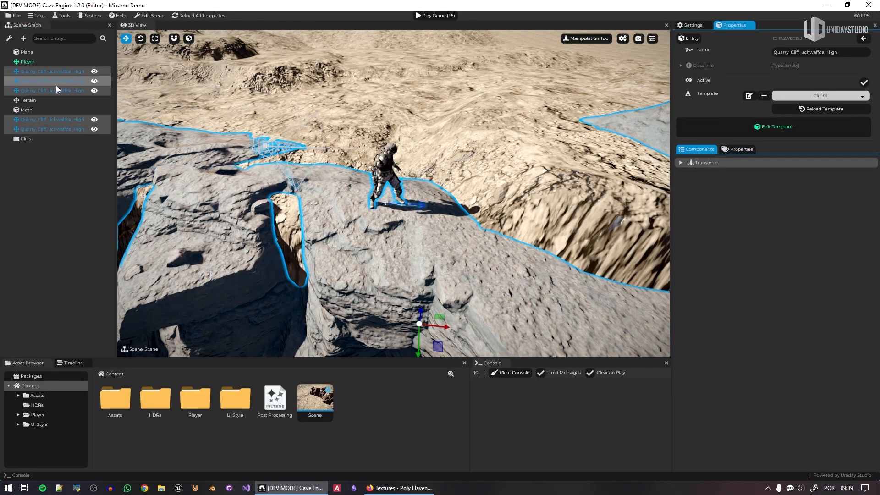
left_click_drag(24, 140, 25, 139)
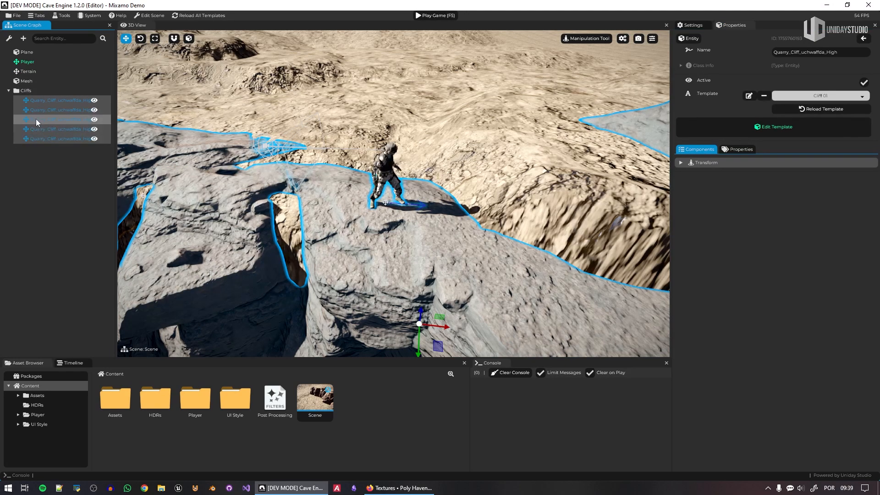
left_click(7, 90)
Step: Deselect the cliffs, start the game and playtest the character running and jumping across the quarry cliffs and the blended terrain around them
right_click_drag(527, 133, 539, 91)
left_click(506, 104)
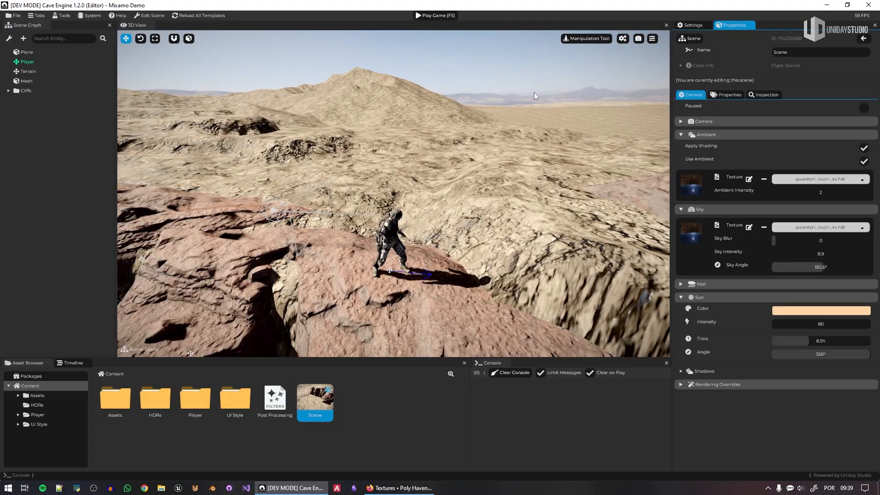
key("F5")
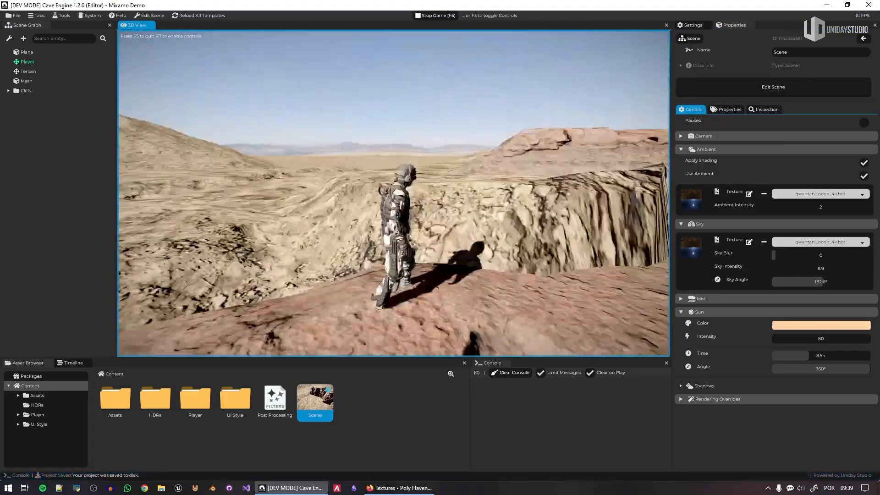
key("w")
key("space")
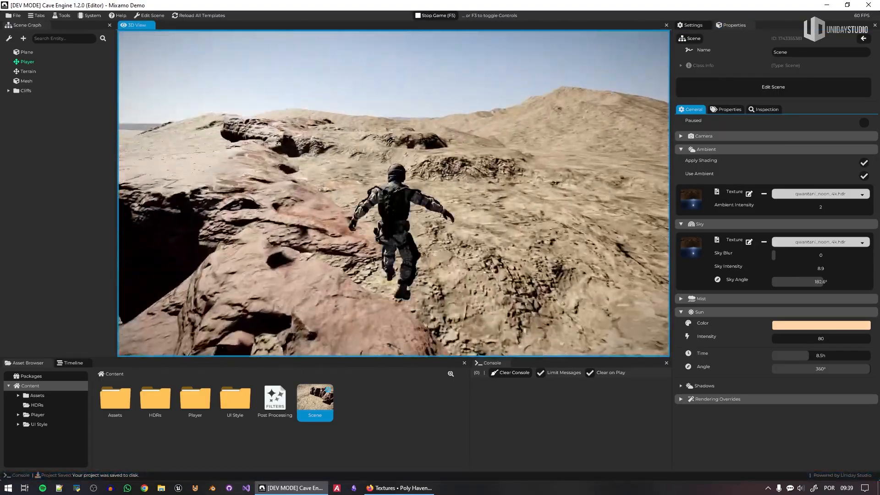
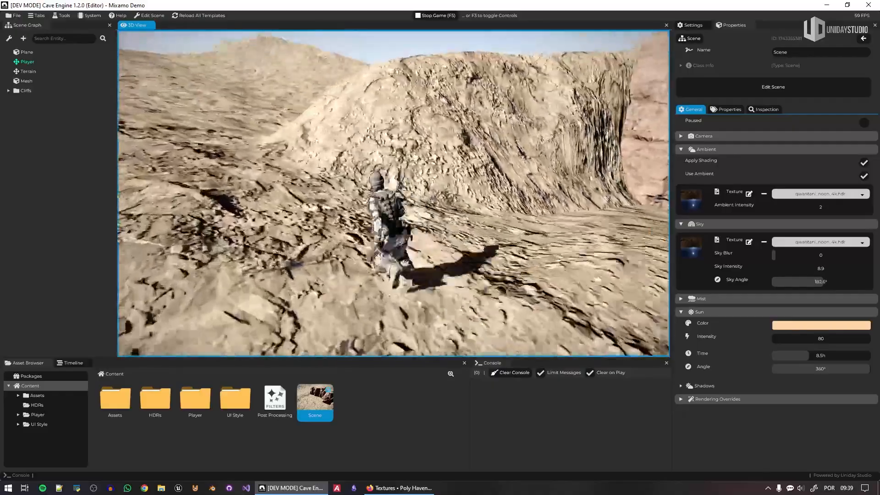
key("w")
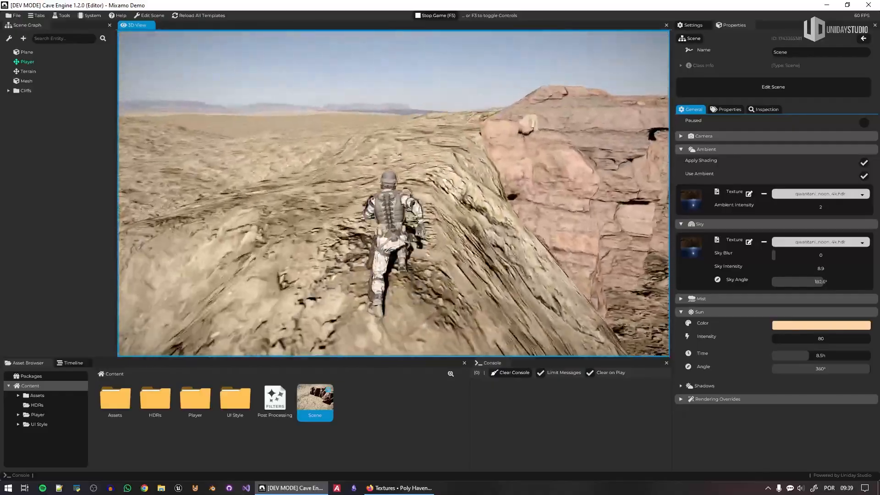
key("w")
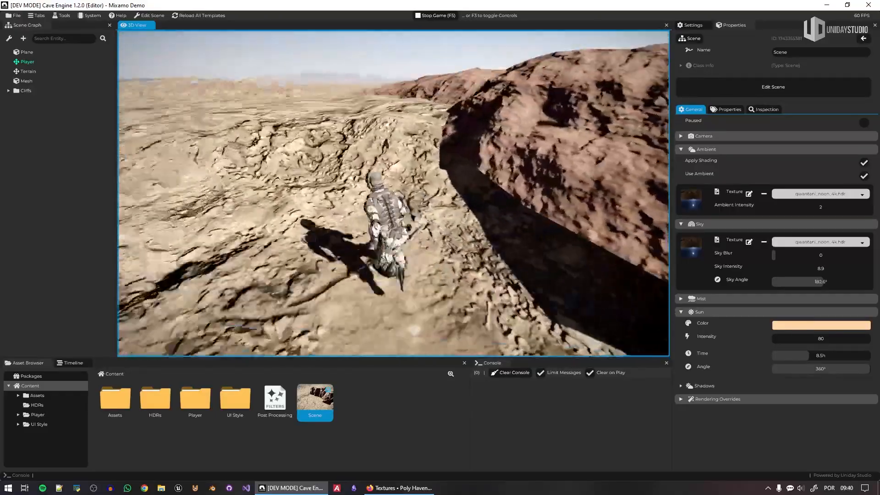
key("w")
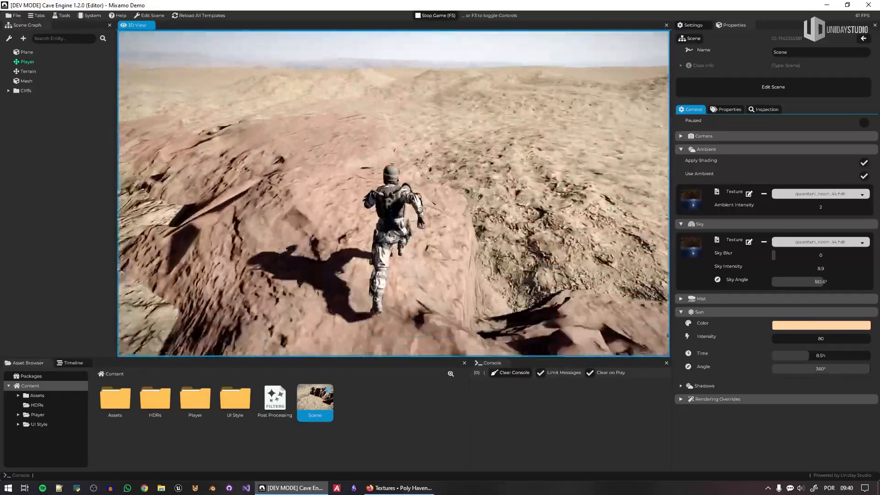
key("w")
key("w")
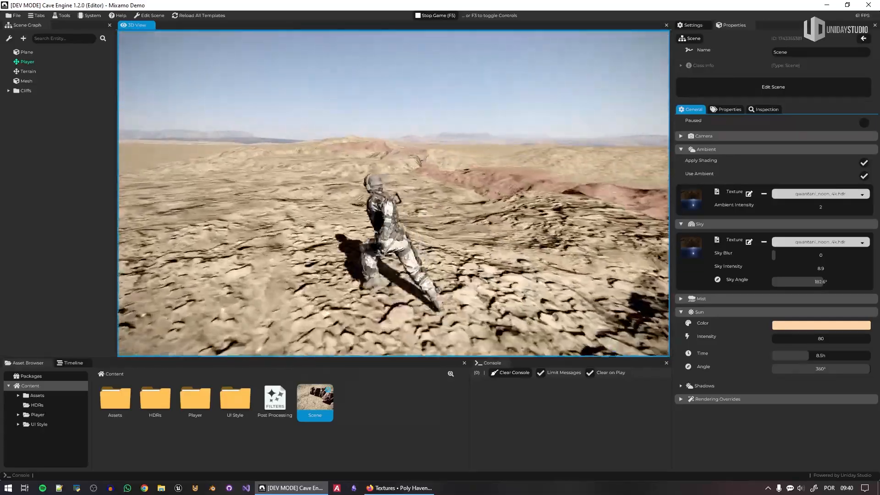
Step: Run the character over the open desert terrain away from the cliffs to examine its slopes and surface from the ground
key("w")
key("w")
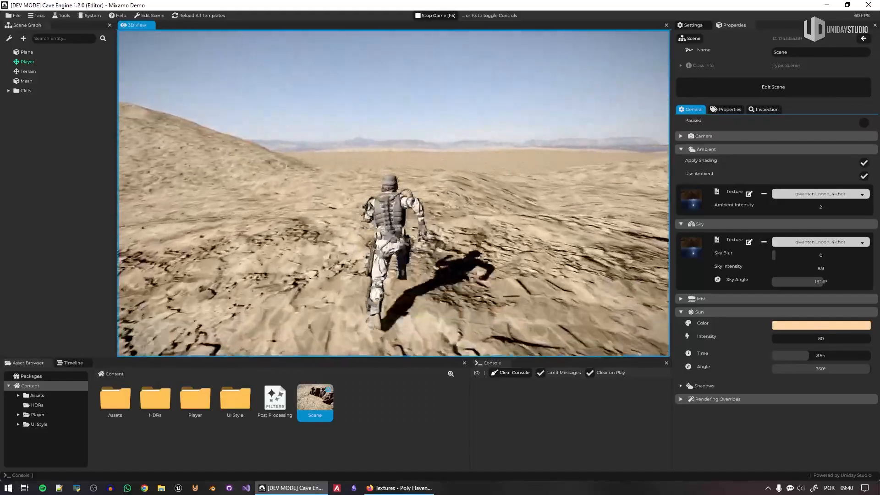
key("w")
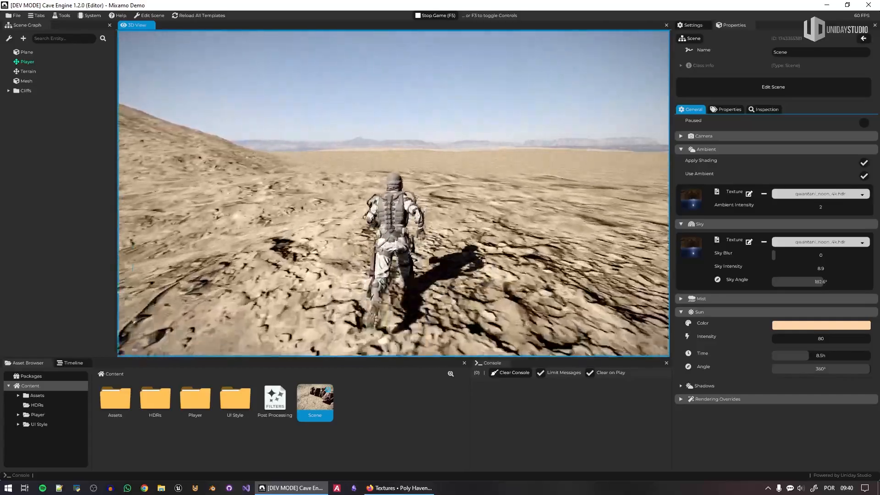
key("d")
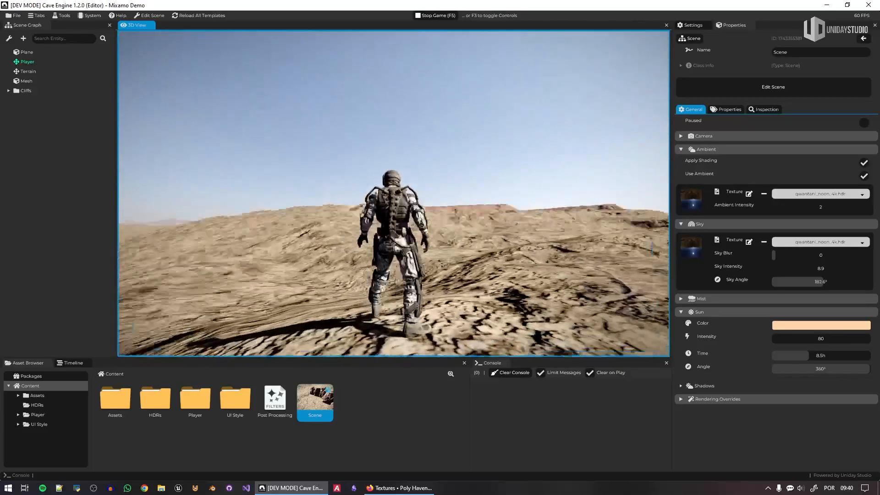
key("a")
key("s")
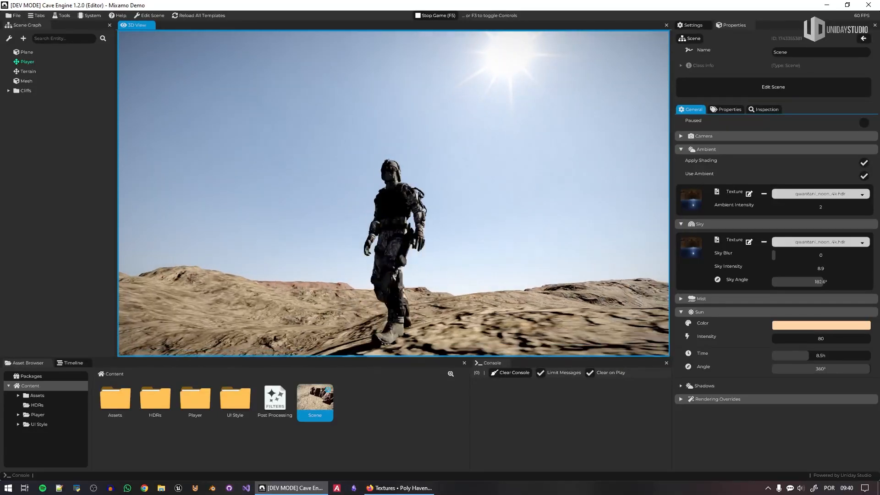
key("a")
key("a")
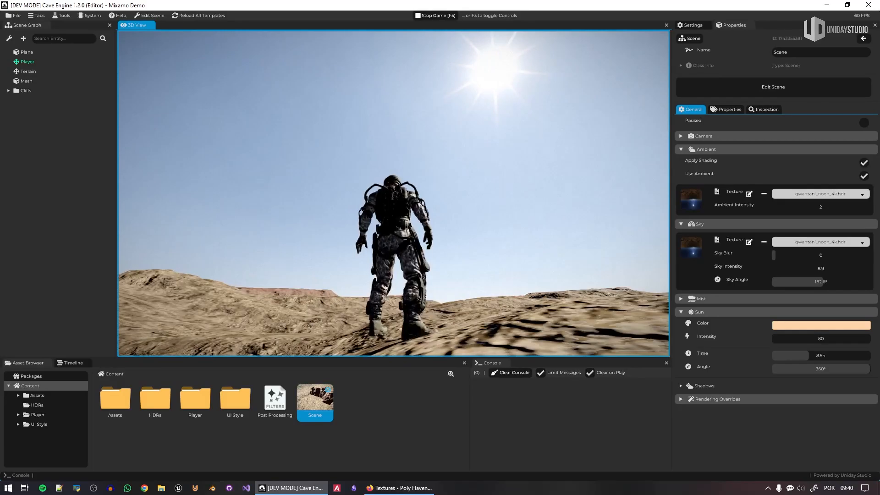
key("w")
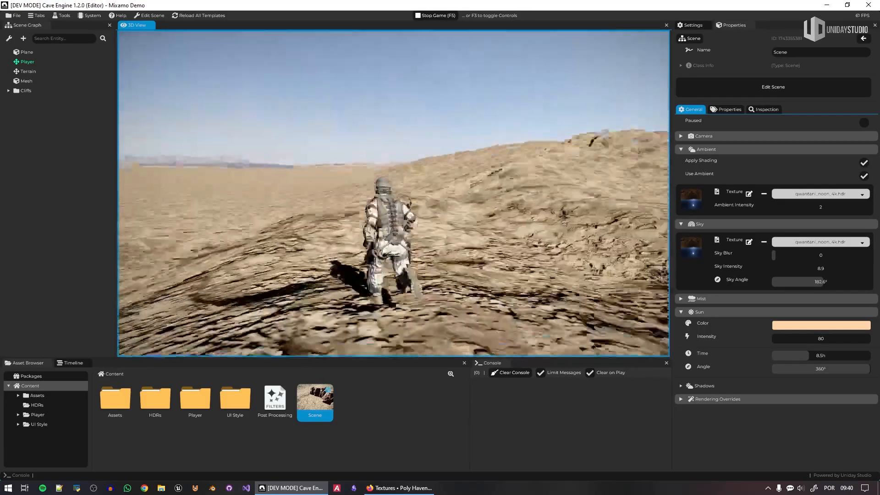
key("w")
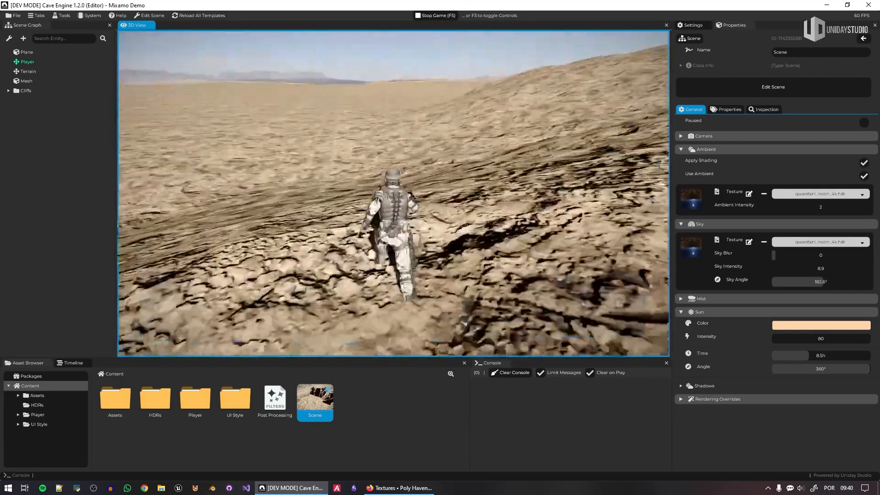
key("w")
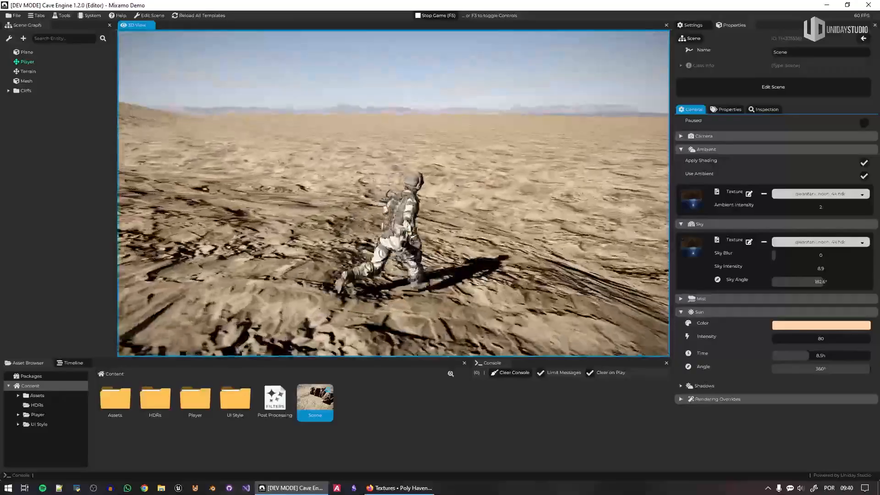
key("w")
key("w")
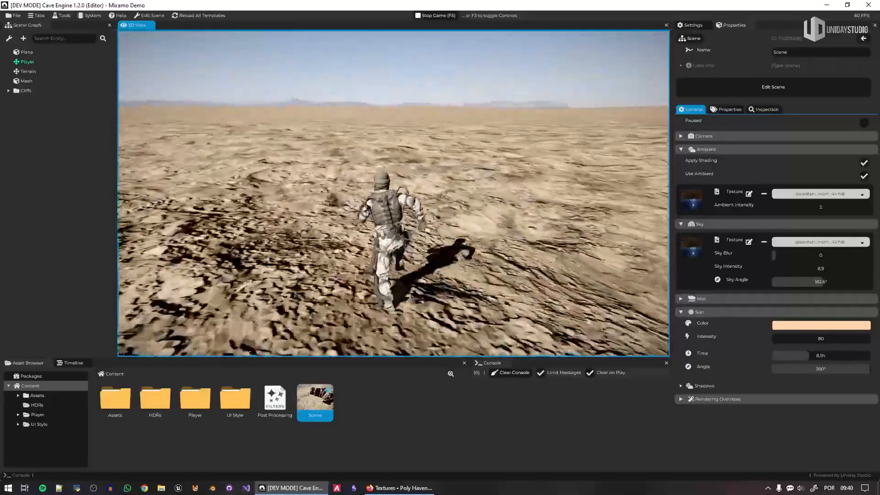
key("w")
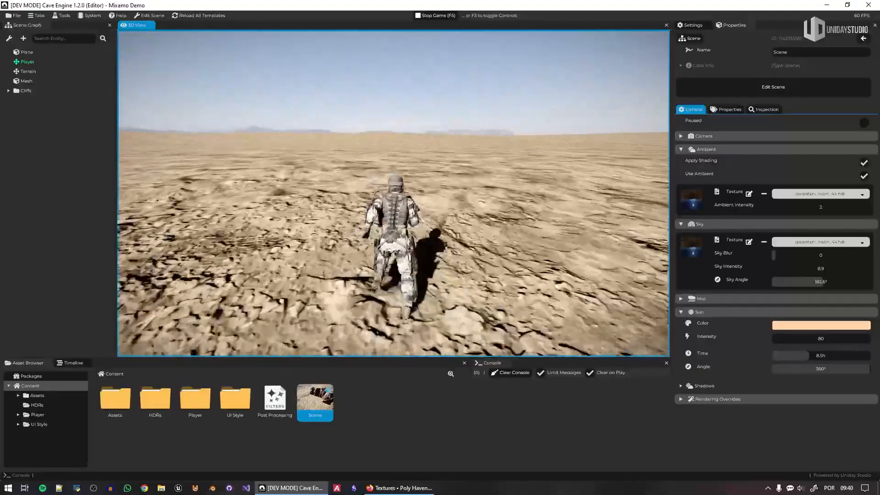
key("w")
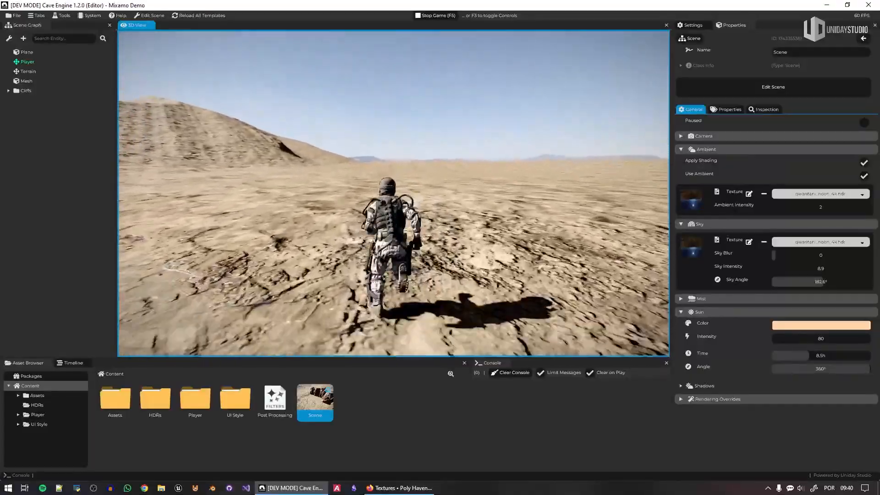
Step: Run the character up and around the sculpted hills to check the terrain there, and stop the game
key("w")
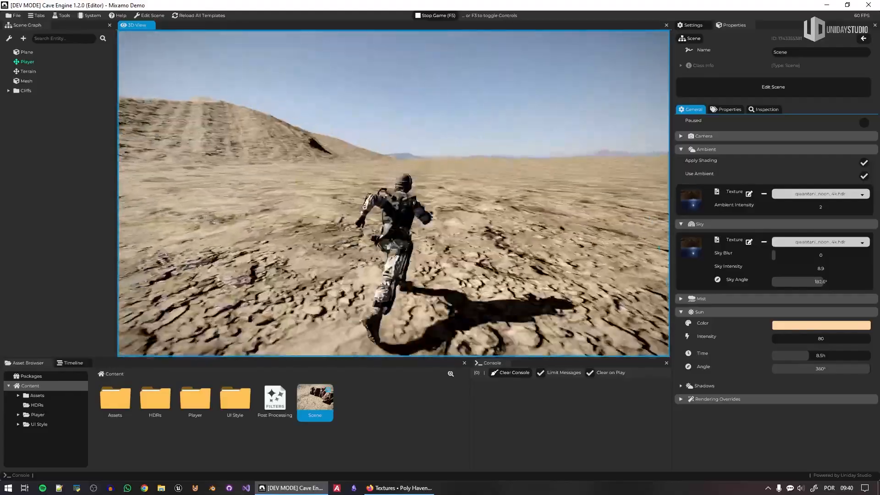
key("w")
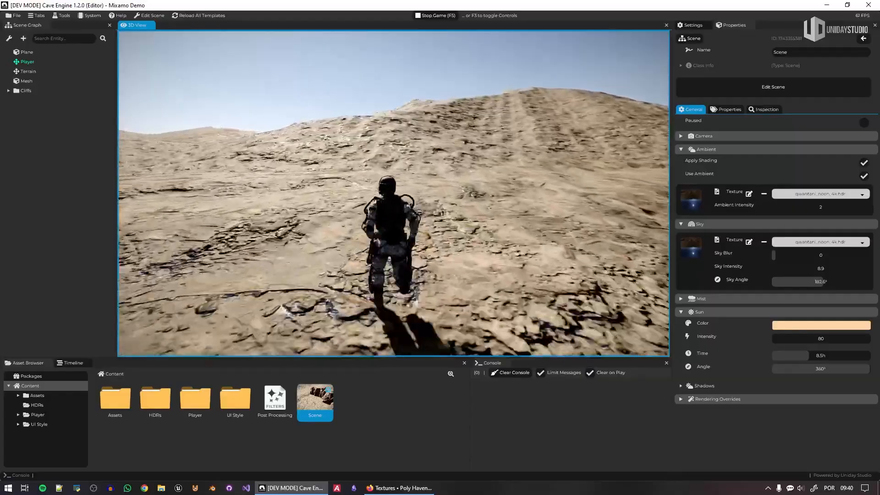
key("w")
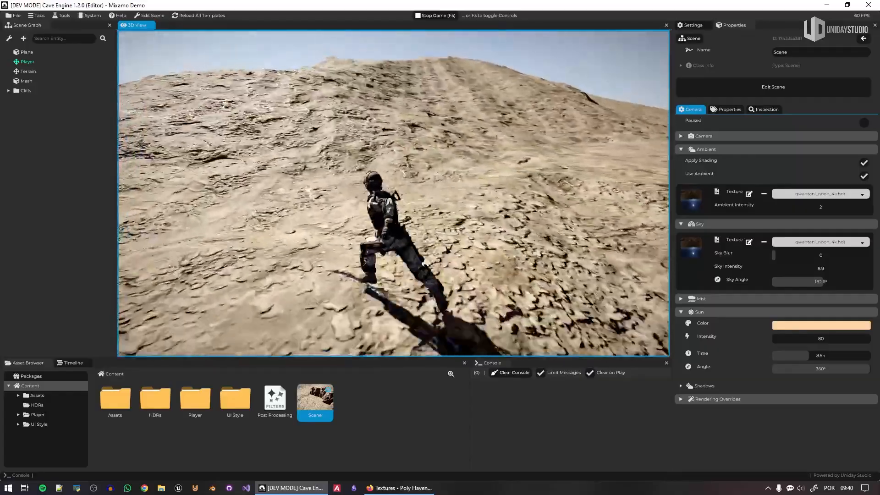
key("w")
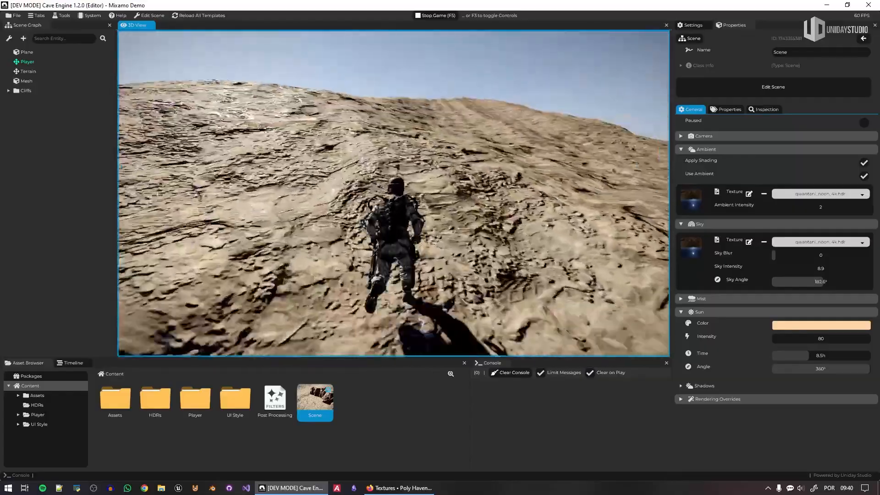
key("w")
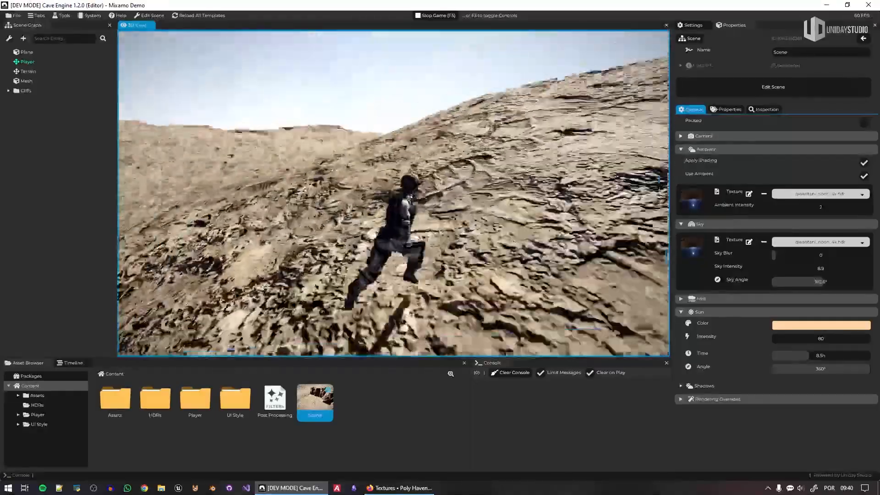
key("w")
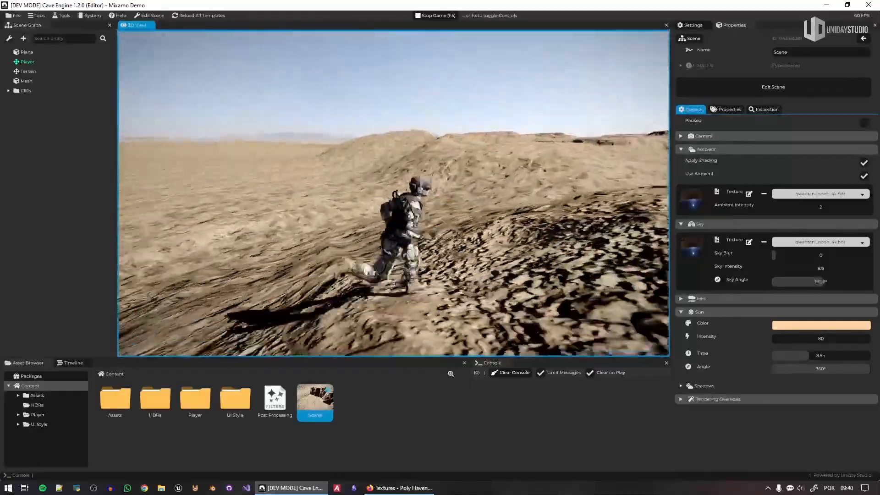
key("w")
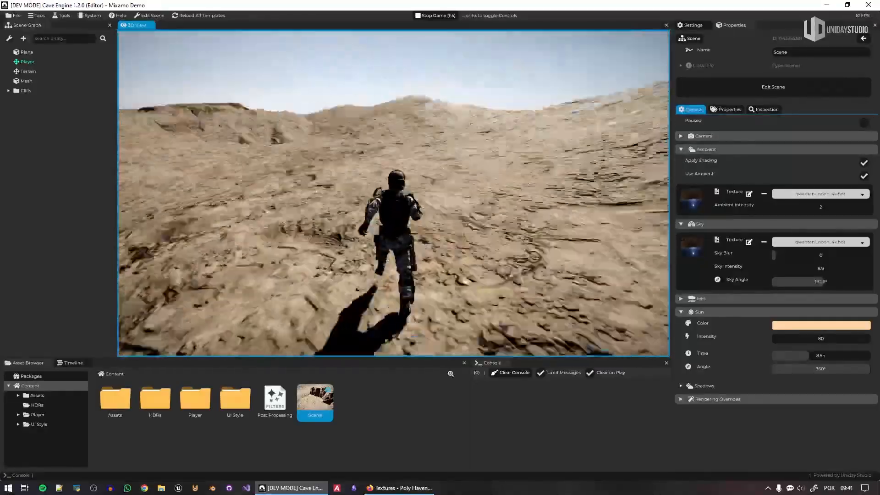
key("w")
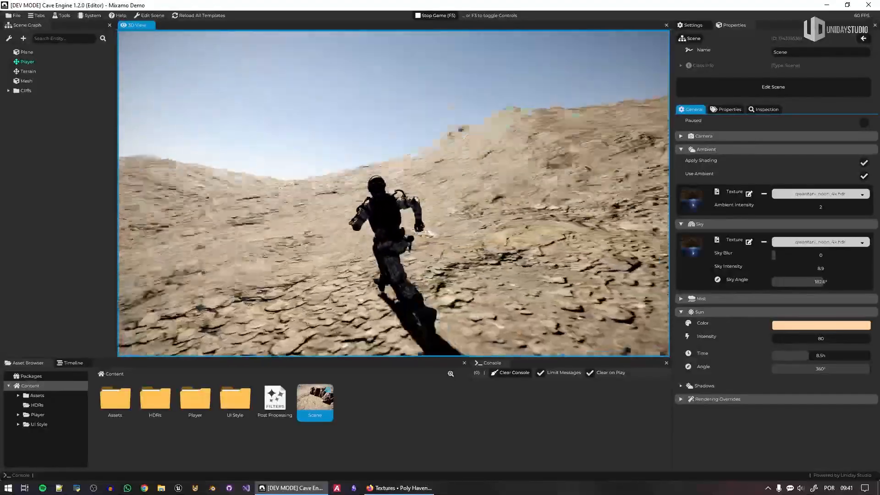
key("w")
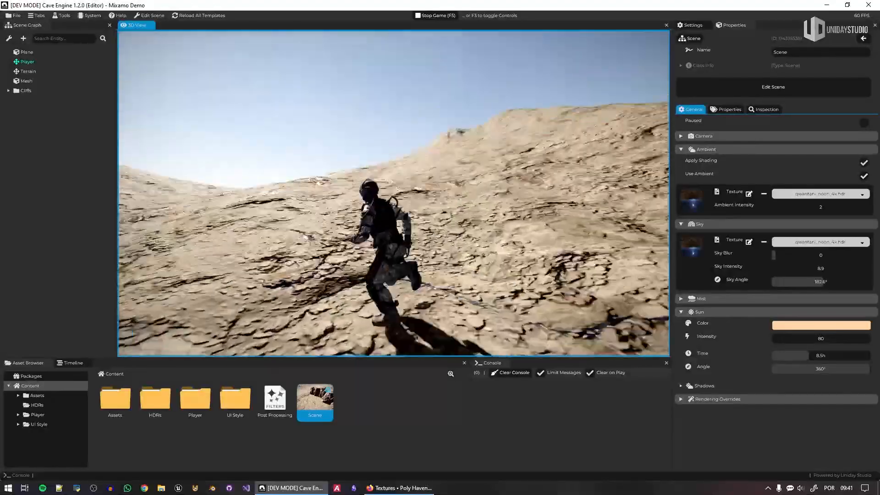
key("w")
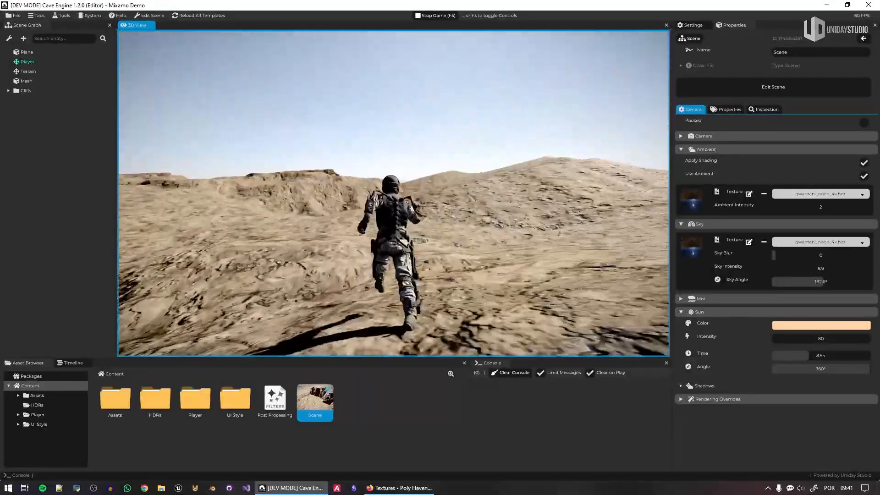
key("w")
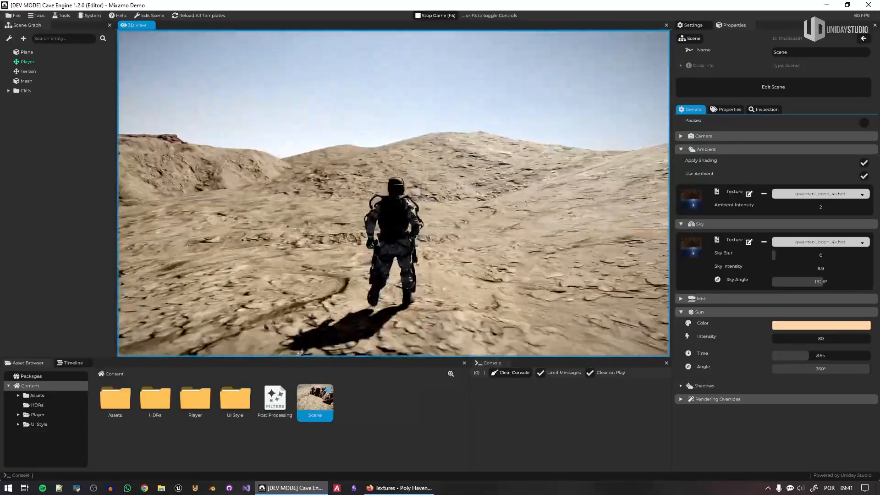
key("w")
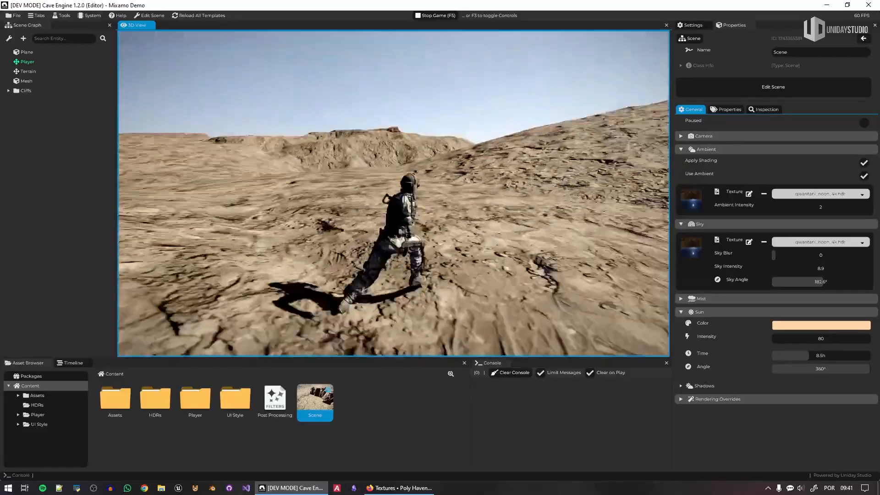
key("F5")
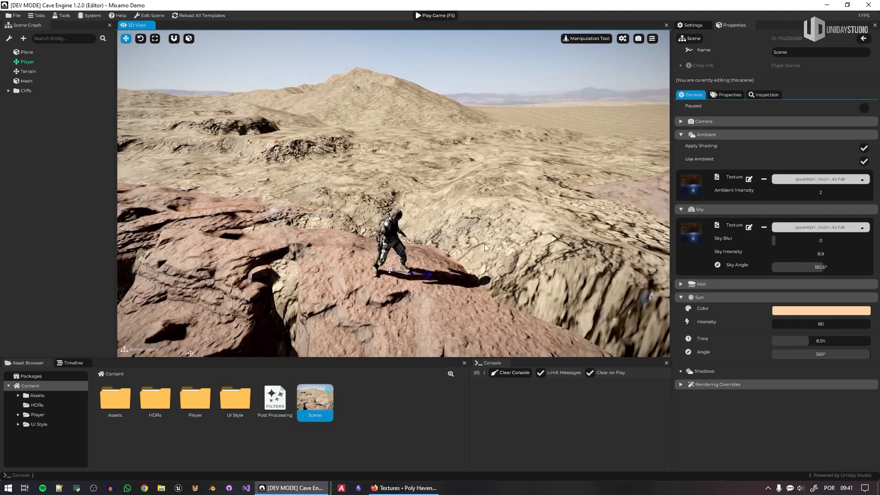
Step: Examine from above how the row of quarry cliffs sits in the sculpted terrain
right_click_drag(367, 300, 326, 319)
key("w")
key("s")
right_click_drag(440, 220, 486, 243)
left_click(435, 253)
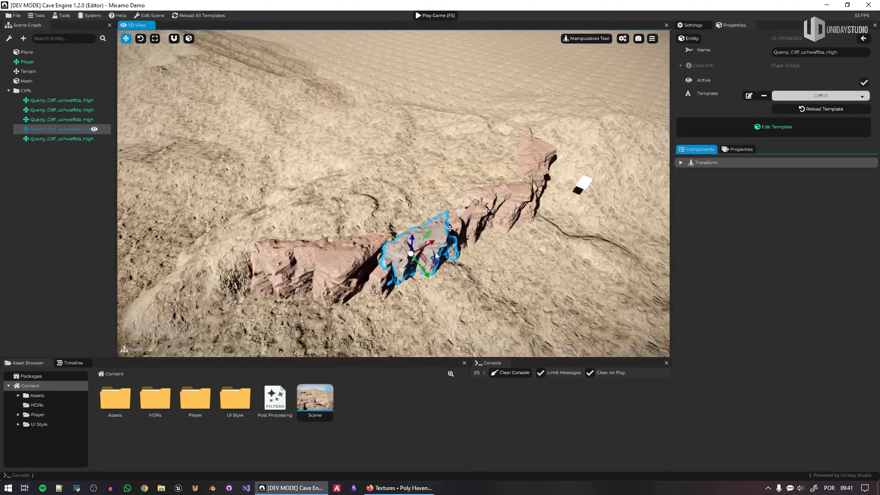
right_click_drag(434, 252, 521, 188)
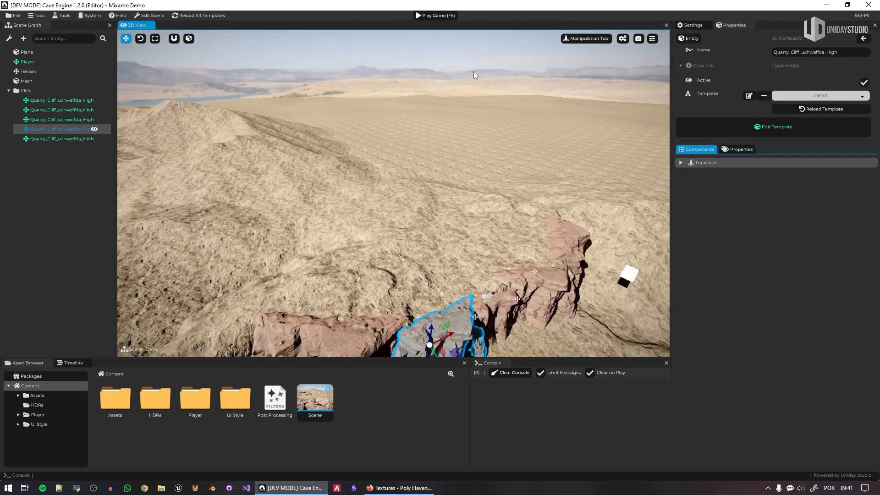
left_click(474, 73)
Step: Select the Terrain entity in the scene beyond the quarry cliffs
right_click_drag(471, 118, 358, 106)
key("w")
right_click_drag(440, 125, 435, 147)
key("w")
mouse_move(492, 193)
right_mouse_down()
mouse_move(576, 190)
mouse_move(494, 180)
right_mouse_up()
left_click(494, 180)
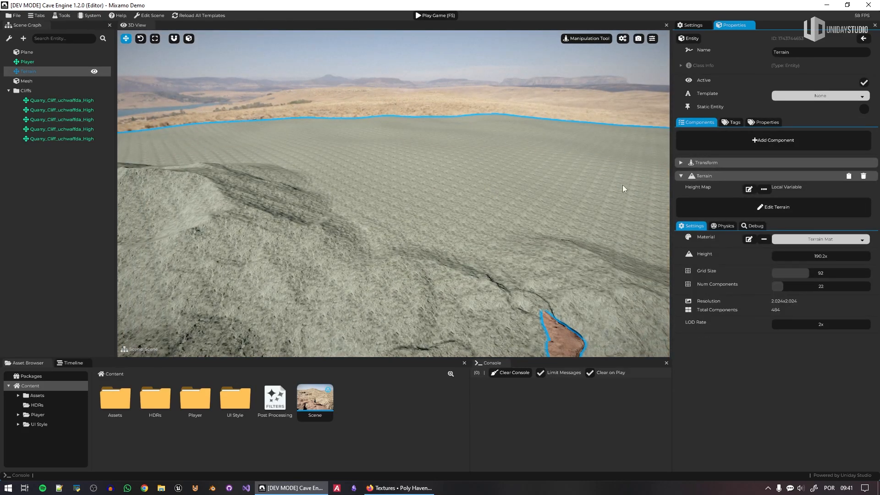
Step: Start editing the terrain, set the brush size to about 133 m and apply noise to the flat desert beyond the cliffs
left_click(789, 211)
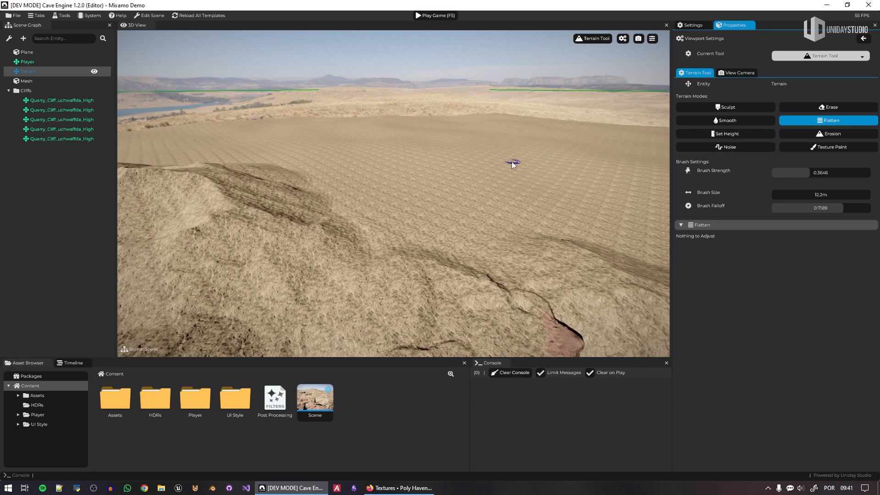
scroll(512, 162, "up", 1)
left_click_drag(867, 200, 879, 202)
left_click_drag(793, 196, 879, 201)
left_click(754, 147)
mouse_move(516, 127)
left_mouse_down()
mouse_move(445, 134)
mouse_move(414, 127)
left_mouse_up()
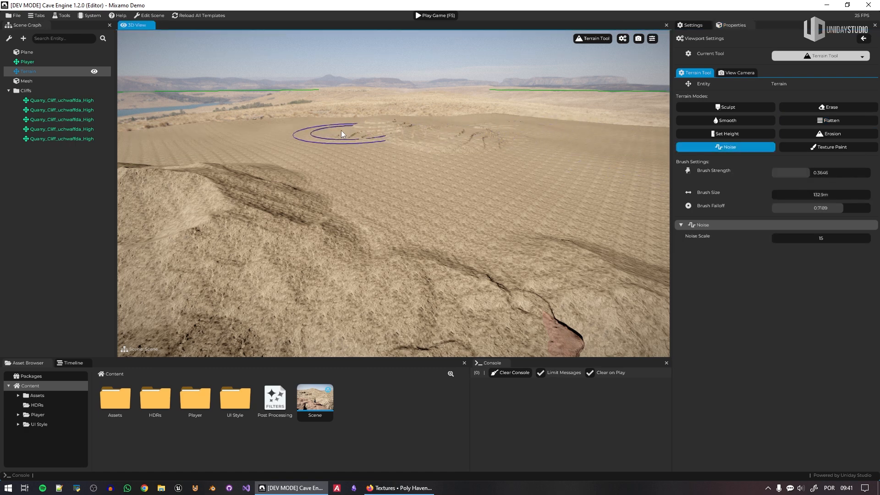
Step: Set the noise scale to 39.2 and roughen the flat plain with noise towards the terrain's far edge
left_click_drag(829, 240, 879, 242)
mouse_move(549, 142)
left_mouse_down()
mouse_move(573, 136)
mouse_move(468, 150)
mouse_move(324, 138)
left_mouse_up()
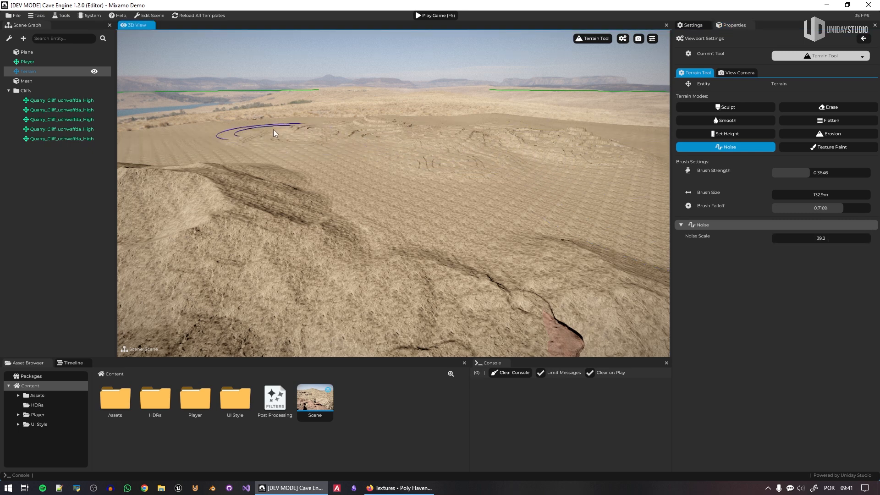
mouse_move(363, 145)
right_mouse_down()
mouse_move(451, 156)
mouse_move(413, 172)
mouse_move(450, 157)
right_mouse_up()
key("w")
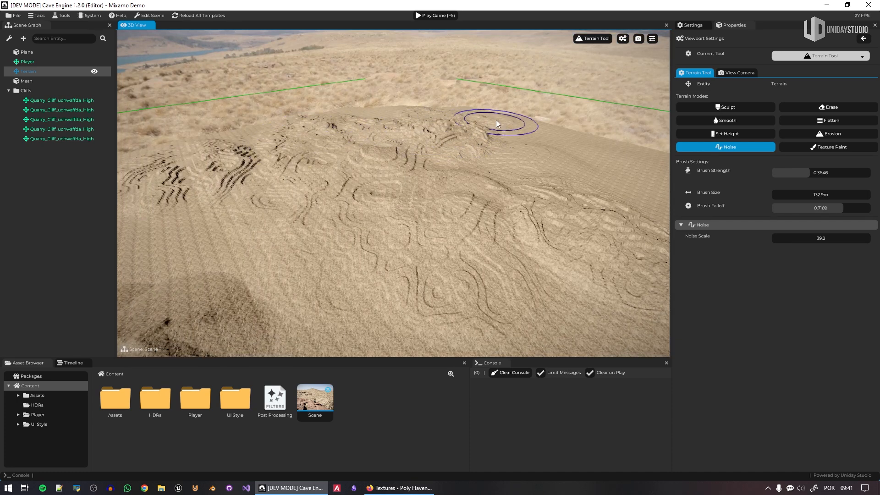
right_click_drag(513, 150, 508, 126)
key("w")
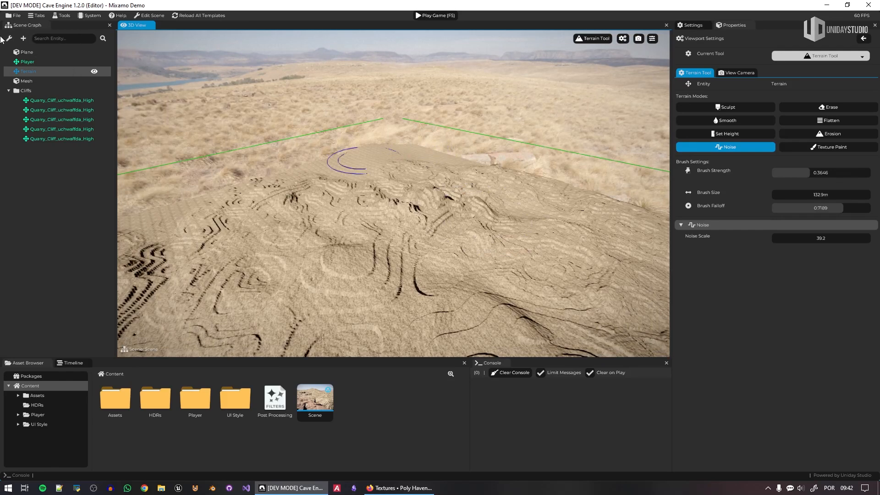
Step: Set the Clip End of the scene camera's view to 2000 m
left_click(315, 398)
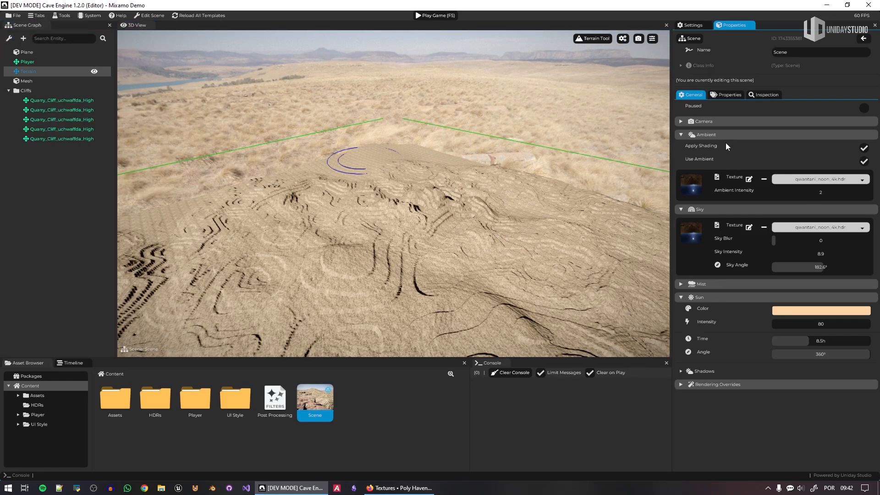
left_click(700, 121)
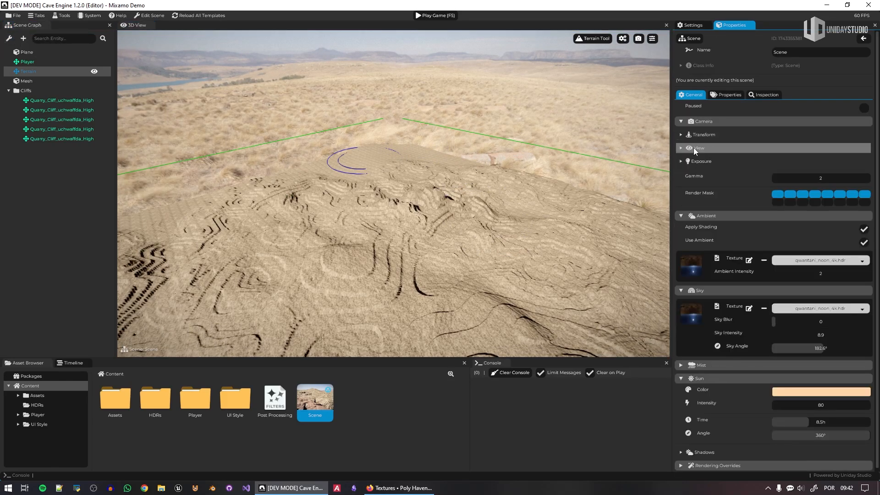
left_click(697, 148)
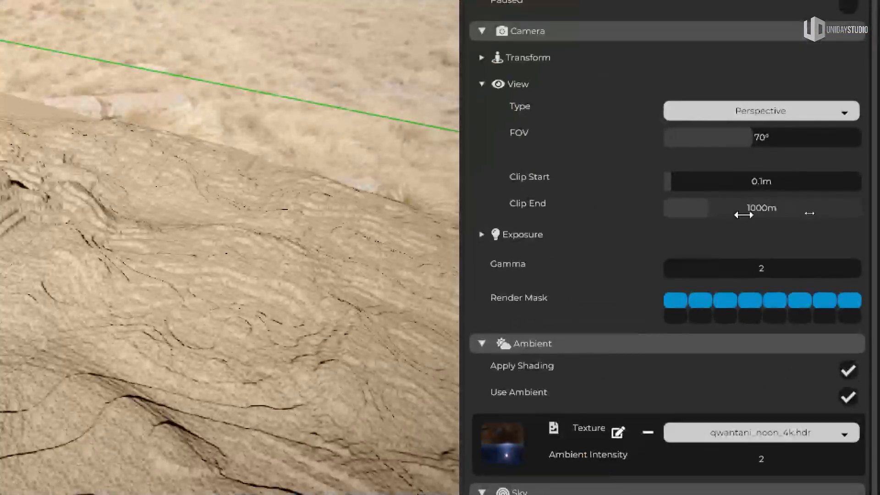
double_click(799, 211)
type("2000")
key("Return")
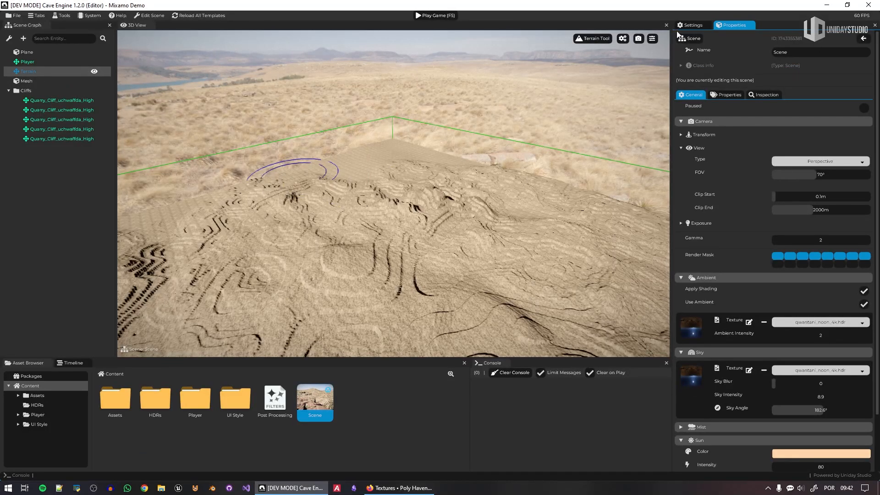
Step: Return to the terrain brush settings and add more noise around the terrain's far corner and the nearby slopes
left_click(623, 39)
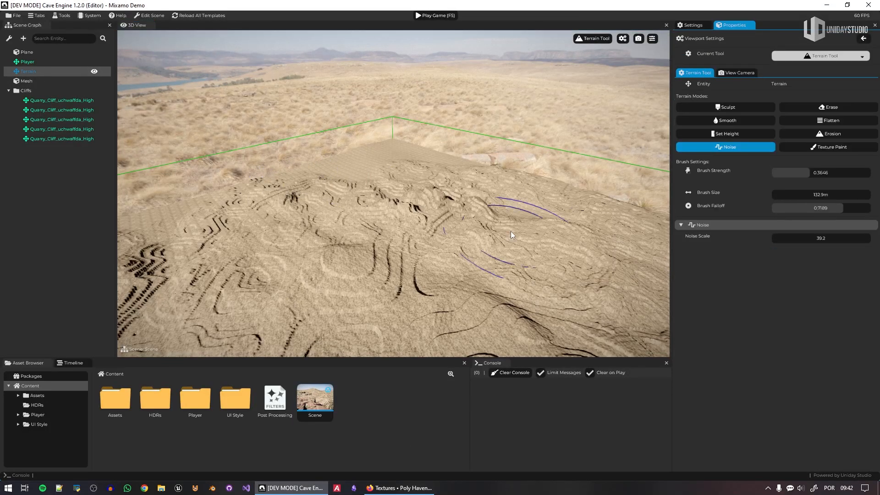
left_click_drag(386, 154, 353, 160)
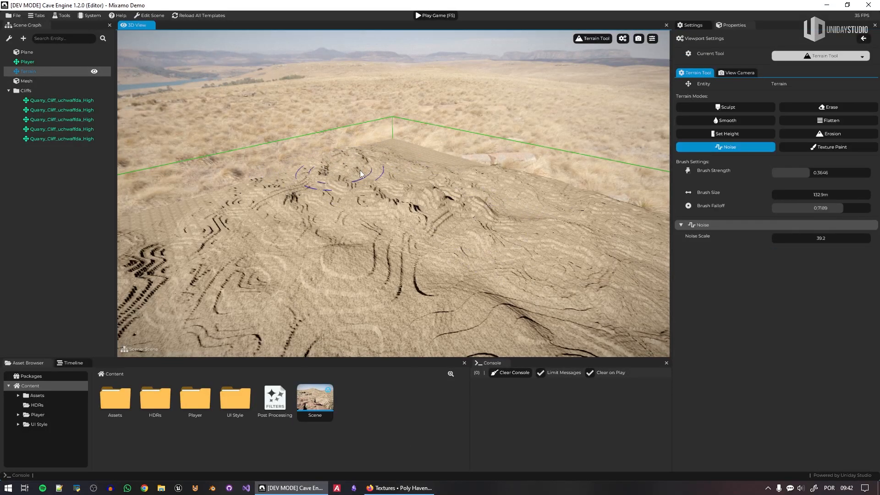
mouse_move(546, 206)
left_mouse_down()
mouse_move(596, 235)
mouse_move(587, 243)
mouse_move(516, 245)
mouse_move(249, 196)
mouse_move(188, 212)
mouse_move(423, 227)
mouse_move(459, 250)
mouse_move(441, 244)
mouse_move(550, 282)
mouse_move(519, 264)
mouse_move(405, 294)
mouse_move(342, 240)
mouse_move(341, 220)
mouse_move(428, 204)
mouse_move(320, 194)
mouse_move(497, 230)
left_mouse_up()
mouse_move(497, 229)
right_mouse_down()
mouse_move(569, 270)
mouse_move(500, 257)
mouse_move(429, 227)
right_mouse_up()
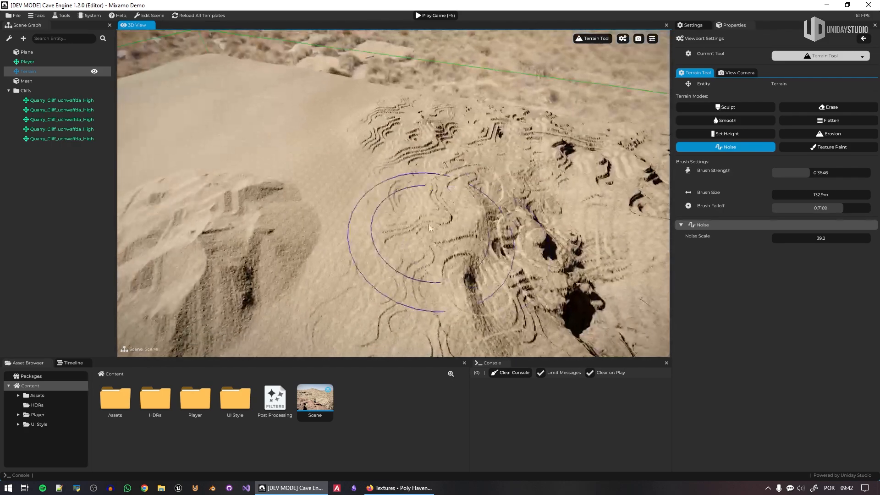
Step: Extend the noise over the remaining smooth ground beside the roughened hills to build taller, rugged relief
mouse_move(334, 176)
left_mouse_down()
mouse_move(299, 140)
mouse_move(328, 116)
mouse_move(268, 133)
mouse_move(224, 119)
left_mouse_up()
mouse_move(279, 90)
left_mouse_down()
mouse_move(294, 82)
mouse_move(378, 150)
mouse_move(392, 208)
mouse_move(375, 237)
mouse_move(403, 233)
mouse_move(471, 166)
mouse_move(644, 264)
mouse_move(512, 251)
mouse_move(529, 230)
mouse_move(511, 213)
mouse_move(512, 201)
mouse_move(496, 225)
left_mouse_up()
mouse_move(496, 224)
right_mouse_down()
mouse_move(596, 220)
mouse_move(628, 230)
mouse_move(564, 238)
mouse_move(637, 290)
right_mouse_up()
key("s")
left_click_drag(580, 273, 576, 171)
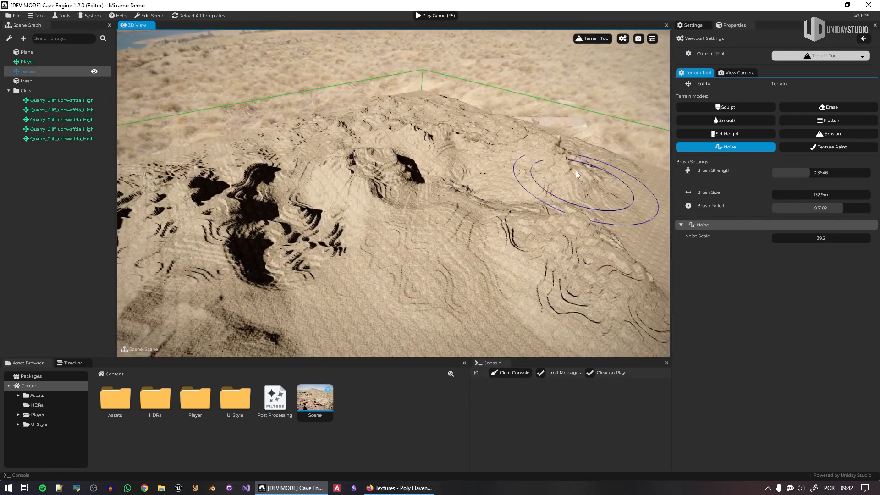
Step: Erode the steep noisy peaks and hollows with a brush strength of 0.8257 and a brush size of about 138 m
left_click(840, 134)
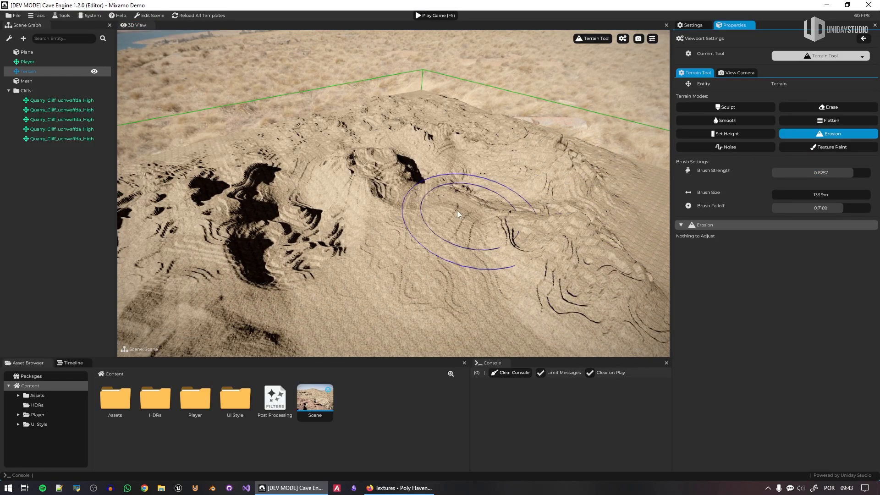
left_click_drag(370, 175, 354, 213)
left_click_drag(280, 249, 261, 249)
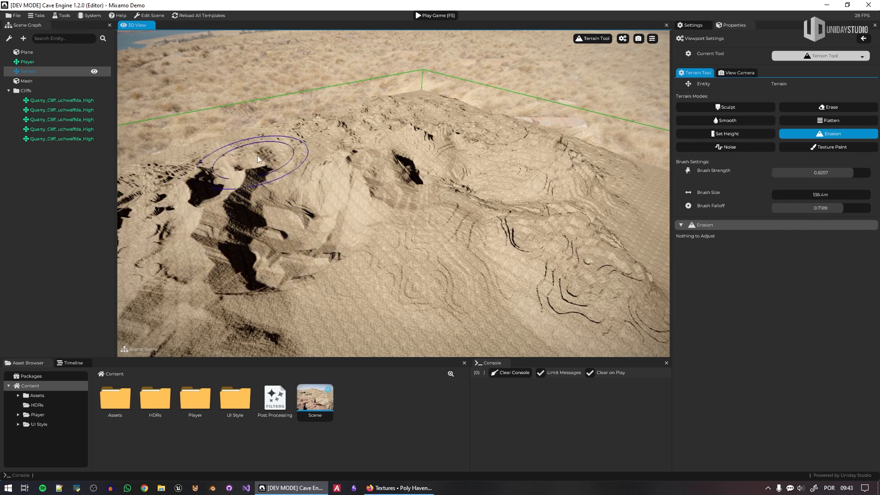
mouse_move(157, 233)
left_mouse_down()
mouse_move(166, 227)
mouse_move(166, 179)
left_mouse_up()
Step: Erode the stepped slopes on the other side of the hills and along the ridge behind them
middle_click_drag(376, 252, 440, 265)
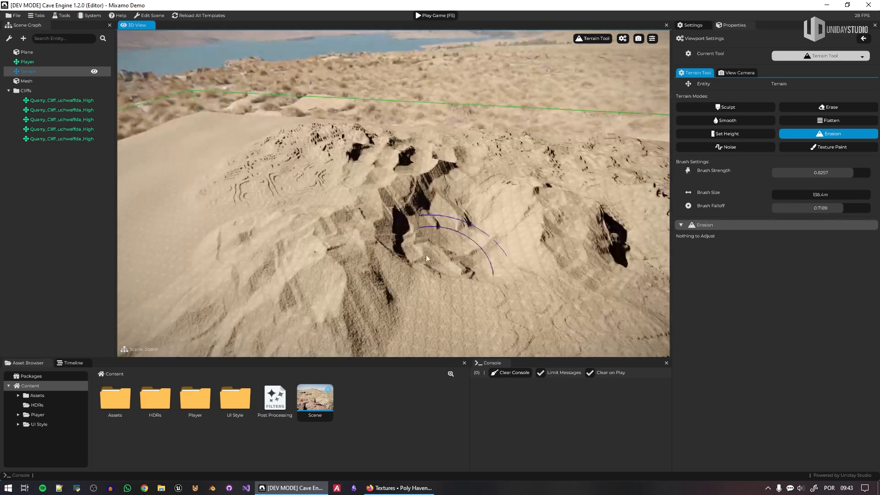
mouse_move(313, 134)
left_mouse_down()
mouse_move(275, 155)
mouse_move(263, 140)
mouse_move(248, 168)
left_mouse_up()
mouse_move(324, 174)
left_mouse_down()
mouse_move(362, 139)
mouse_move(298, 125)
mouse_move(477, 147)
left_mouse_up()
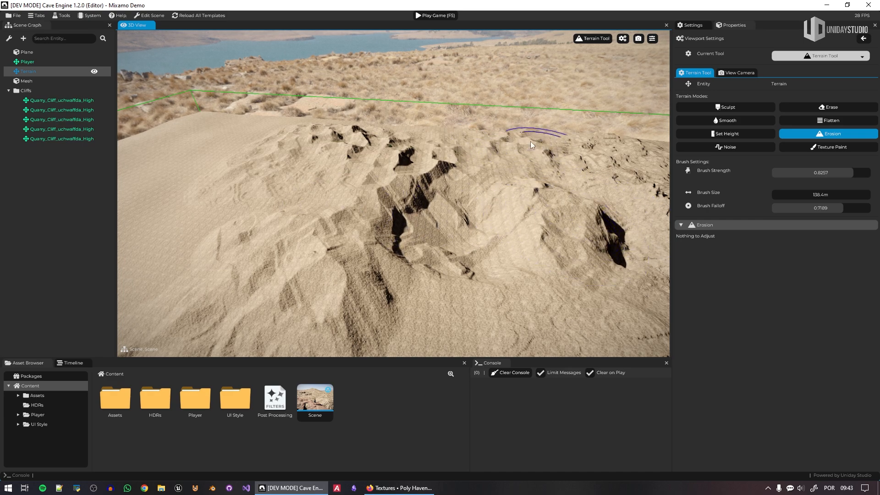
Step: Smooth the sharp ridge among the eroded hills with a brush strength of 0.8257 and a brush size of 47.5 m
right_click_drag(446, 243, 446, 244)
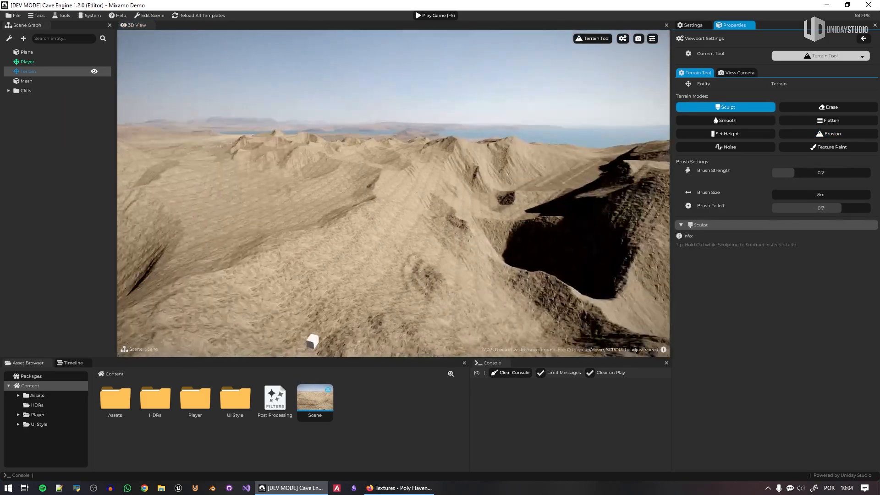
key("w")
right_click_drag(393, 194, 152, 209)
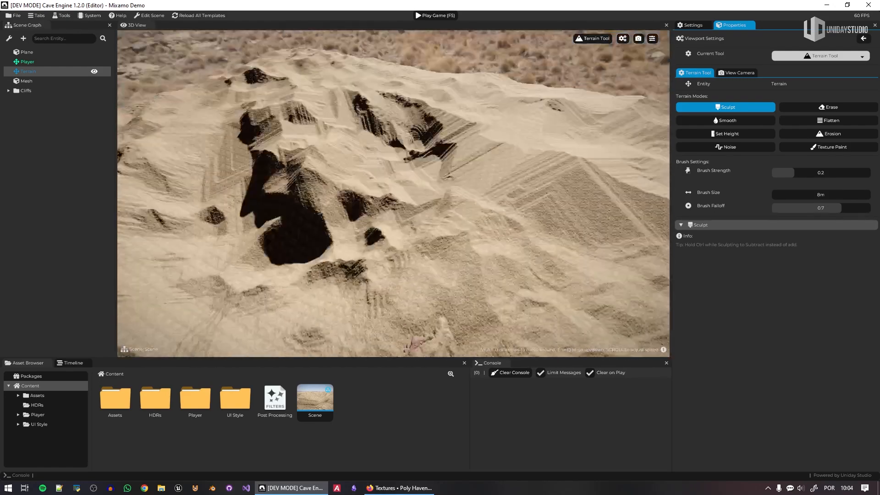
right_click_drag(393, 194, 501, 243)
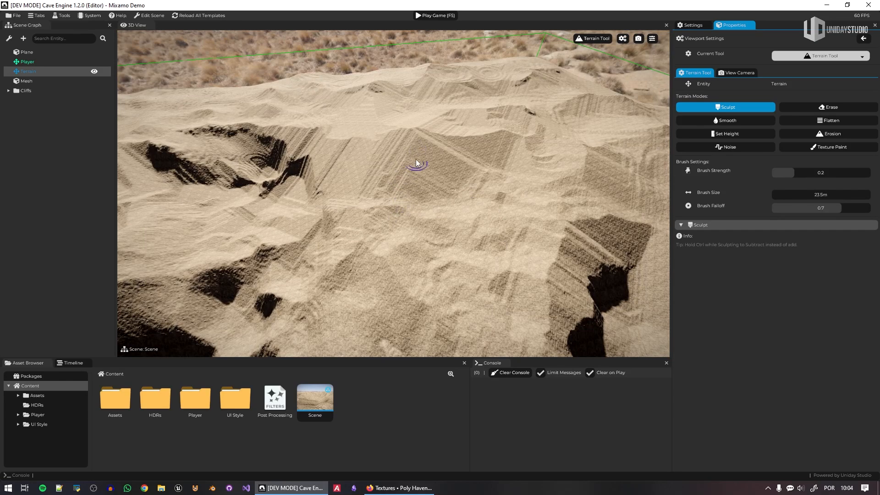
left_click(725, 120)
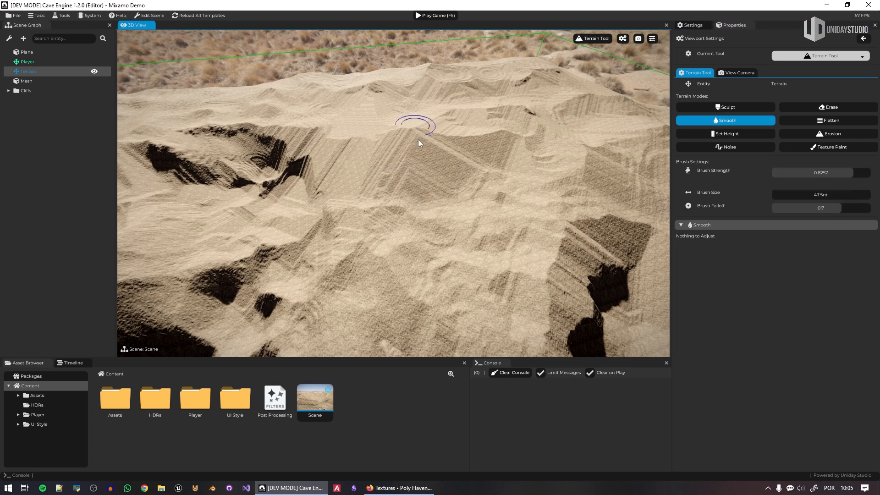
Step: Sculpt mounds on the ridge with a 51 m brush, and smooth them with a 57 m brush at strength 1
left_click(742, 109)
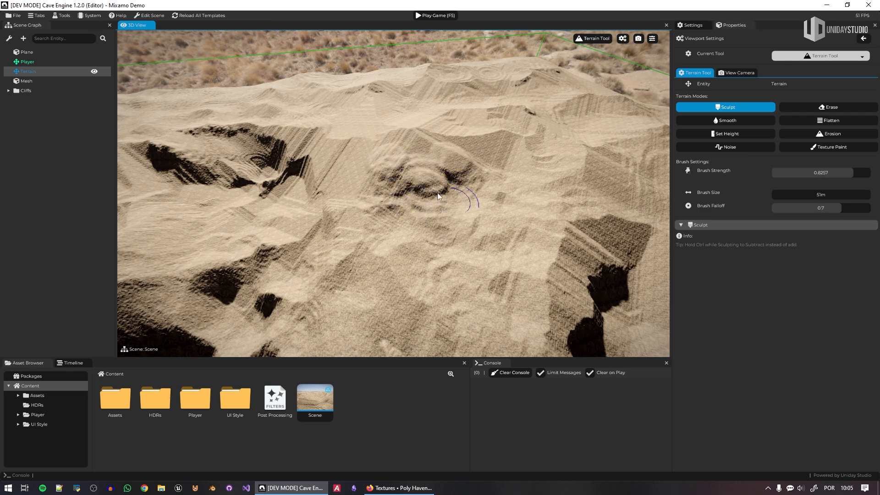
left_click(730, 120)
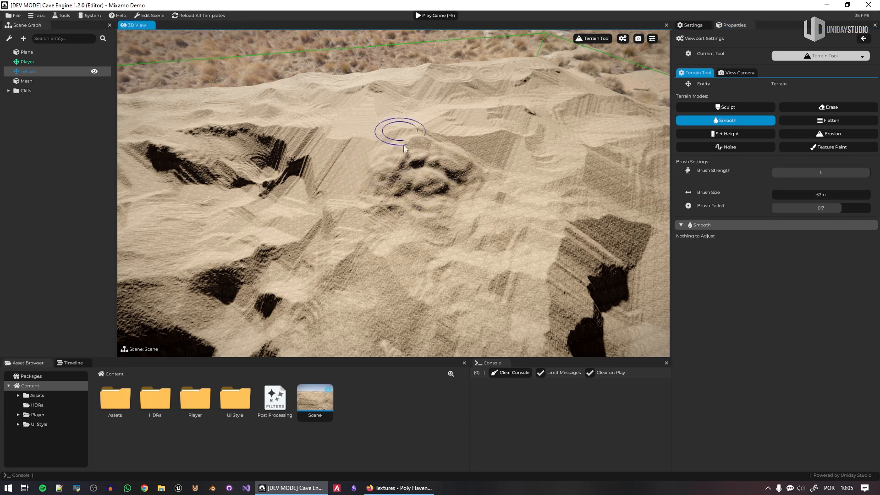
mouse_move(389, 206)
right_mouse_down()
mouse_move(514, 230)
mouse_move(559, 211)
mouse_move(578, 156)
mouse_move(619, 117)
mouse_move(546, 119)
mouse_move(564, 92)
mouse_move(479, 76)
mouse_move(551, 60)
mouse_move(383, 211)
mouse_move(389, 217)
right_mouse_up()
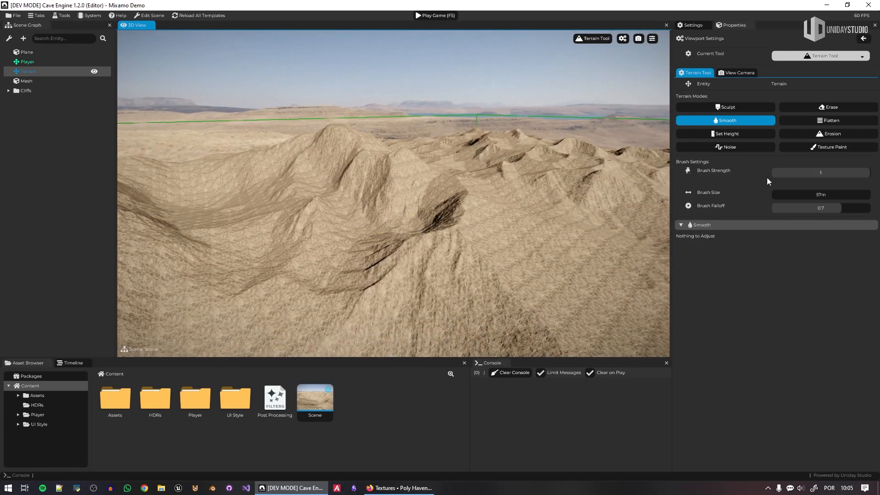
Step: Switch from the Terrain Tool to the Manipulation Tool with the view beside the character on the quarry cliffs
left_click(740, 147)
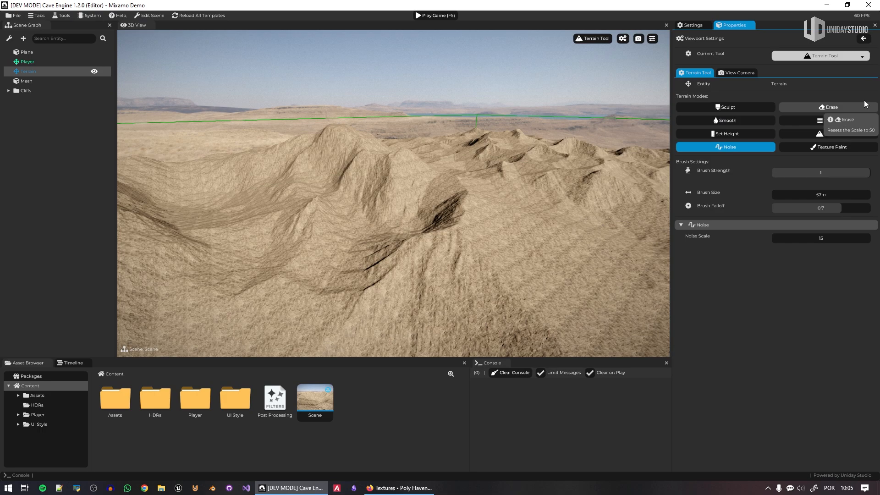
mouse_move(346, 248)
right_mouse_down()
mouse_move(522, 251)
mouse_move(482, 257)
mouse_move(451, 248)
mouse_move(473, 259)
mouse_move(528, 243)
mouse_move(362, 243)
right_mouse_up()
key("w")
key("d")
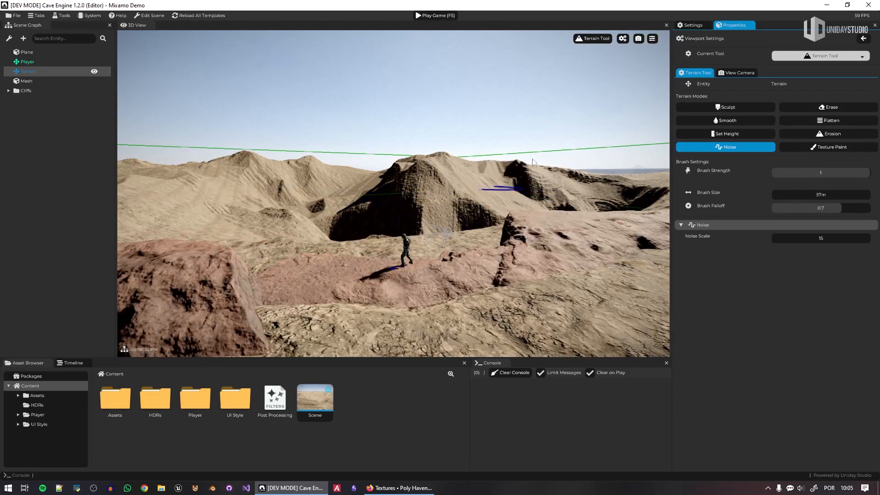
left_click(591, 38)
left_click(621, 43)
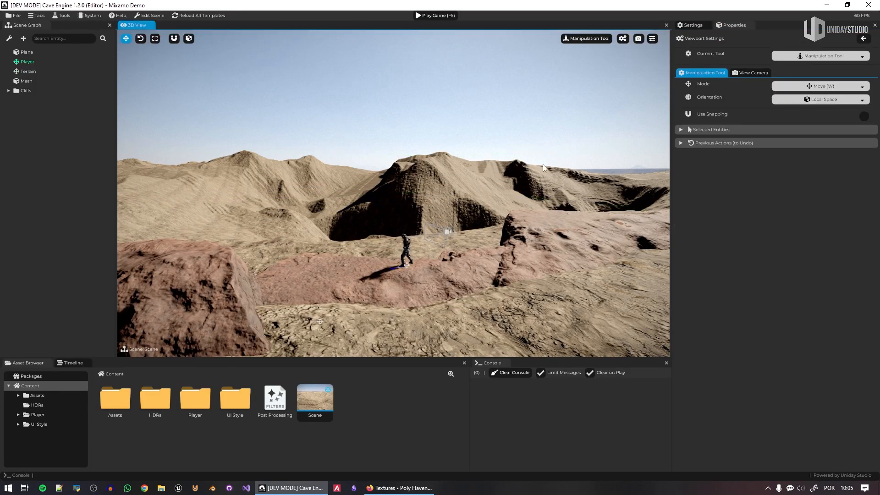
Step: Playtest the scene by jumping the character off the cliff and running across the reshaped terrain, and stop the game
left_click(437, 16)
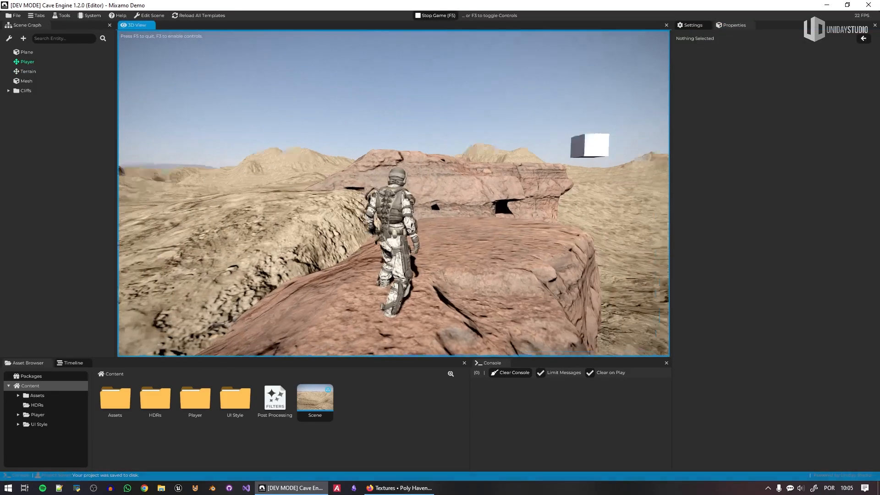
key("w")
key("space")
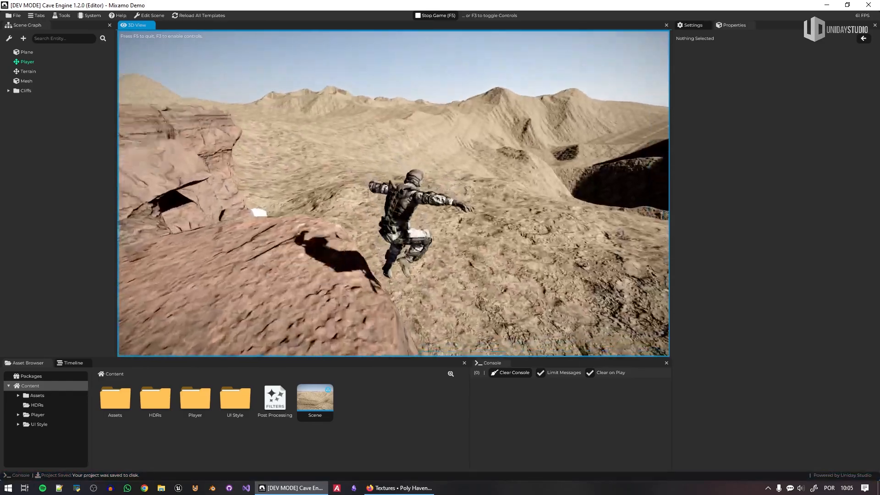
key("w")
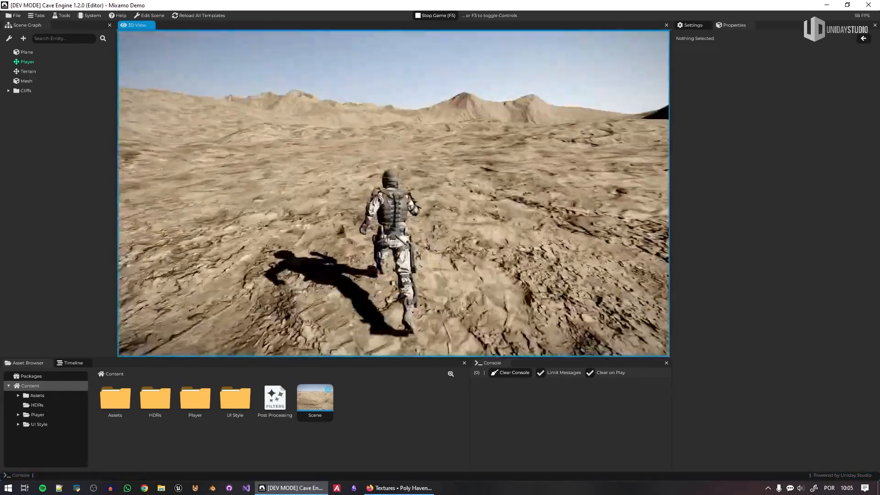
key("w")
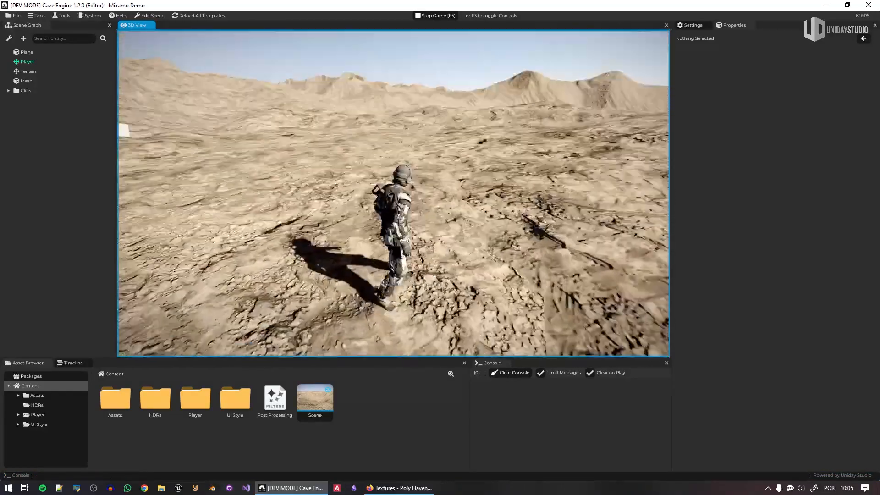
key("w")
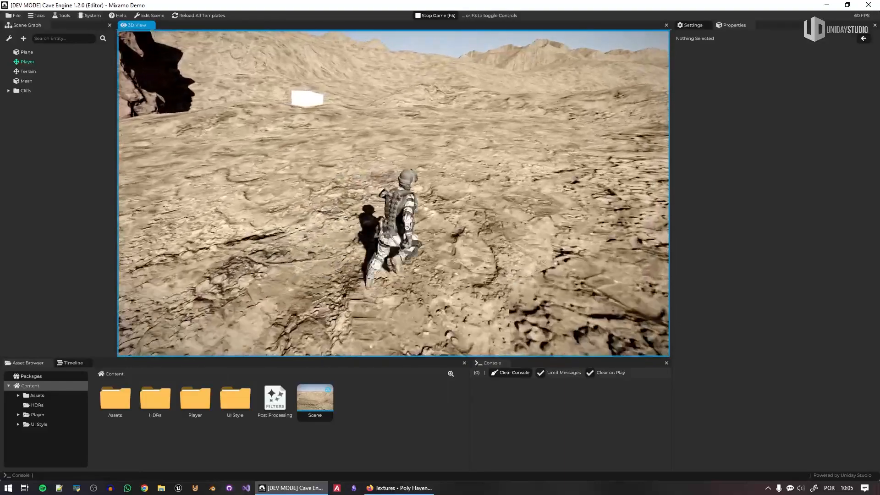
key("F5")
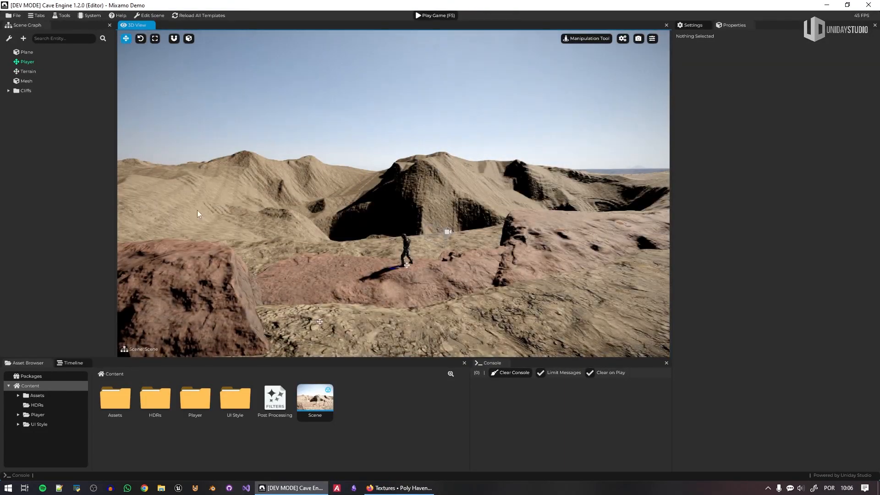
Step: Select the Terrain entity on the ground beside the quarry cliffs
key("w")
right_click_drag(197, 212, 225, 252)
right_click_drag(420, 151, 431, 166)
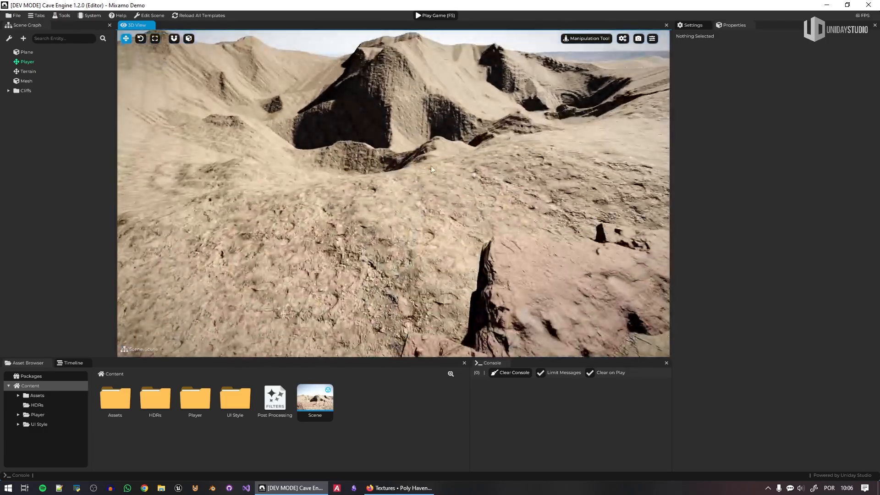
left_click(474, 224)
right_click_drag(474, 224, 367, 217)
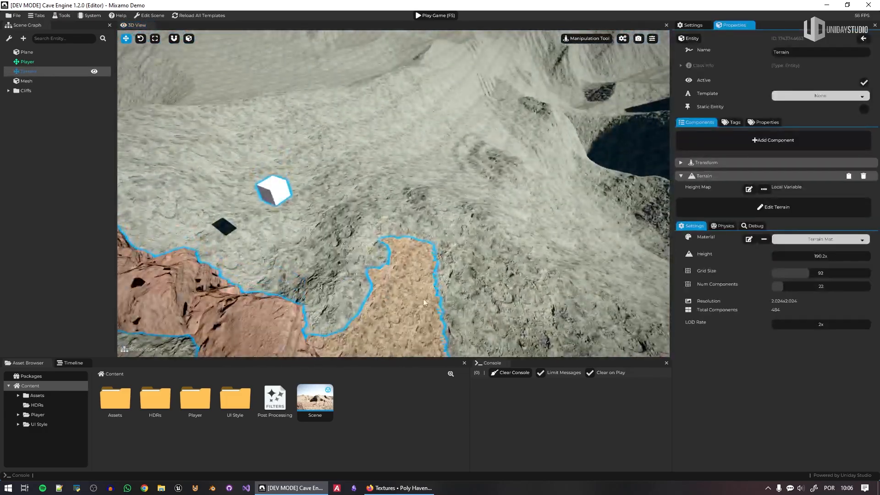
Step: Delete the Plane entity lying on the ground in front of the quarry cliffs
left_click(422, 298)
right_click_drag(422, 299, 426, 334)
key("d")
right_click_drag(518, 316, 449, 283)
left_click_drag(349, 209, 347, 189)
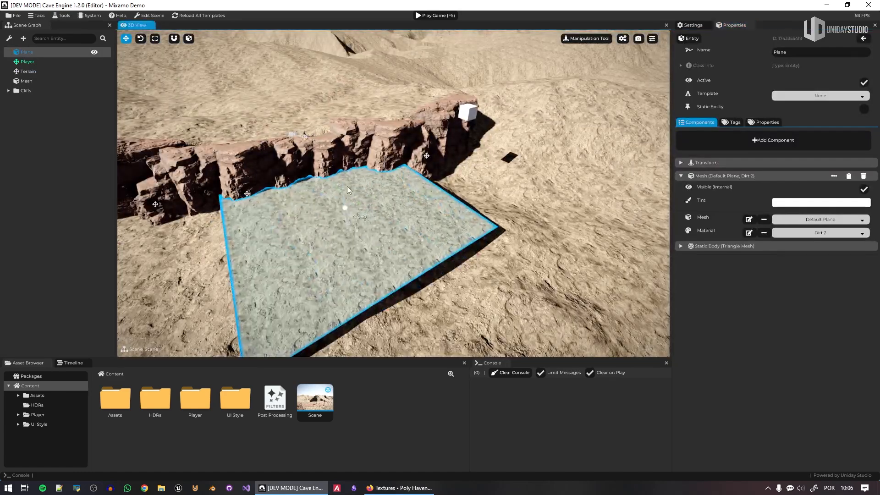
key("Delete")
right_click_drag(476, 237, 461, 233)
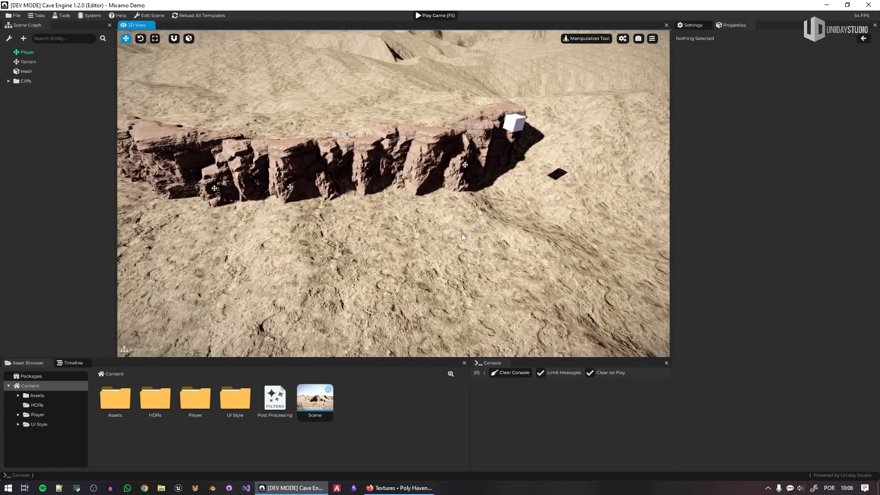
Step: Playtest the scene by running and jumping the character from the cliffs across the terrain towards the eroded mountains, and stop the game
key("F5")
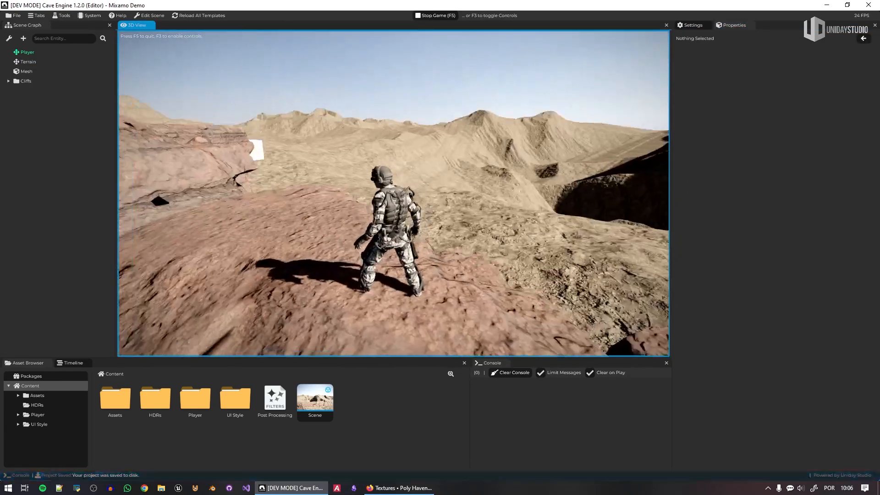
key("space")
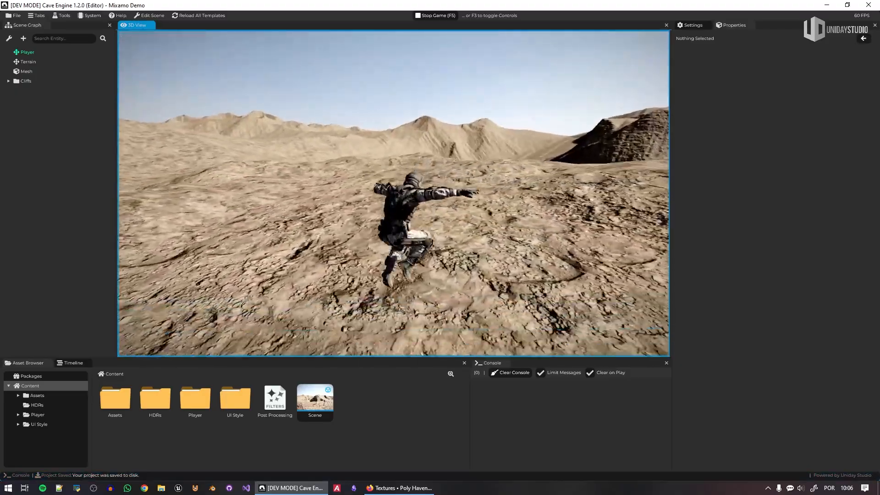
key("d")
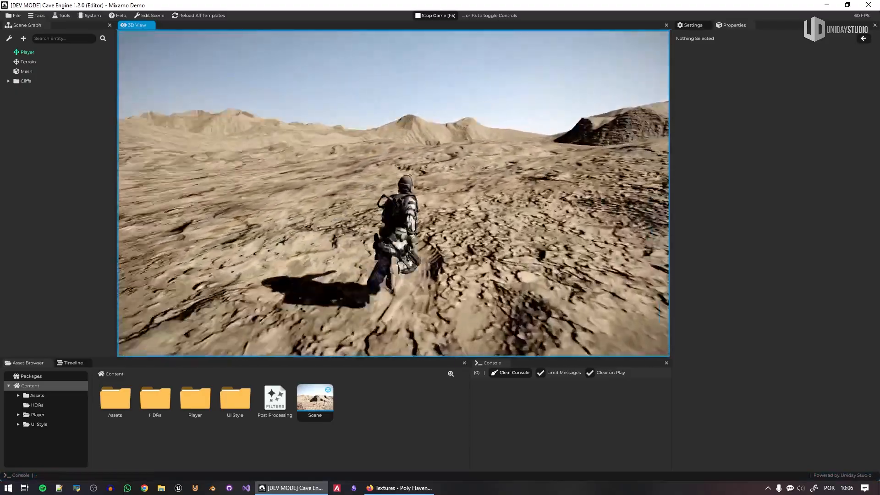
key("w")
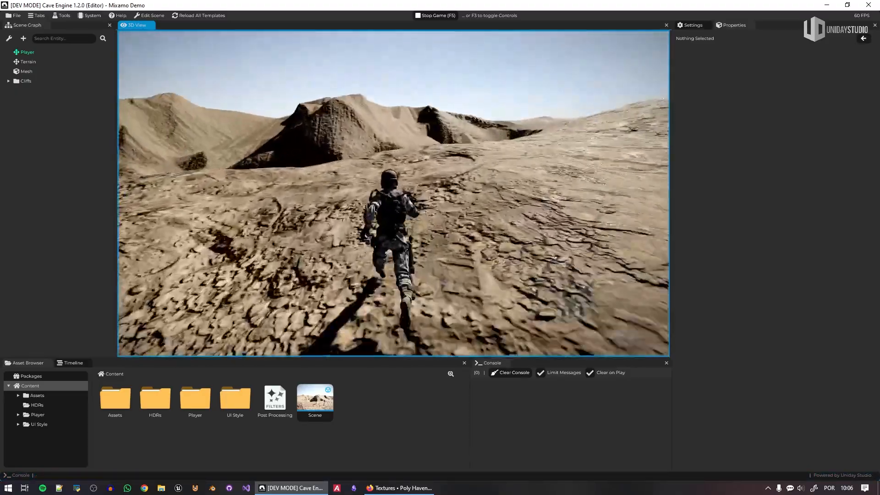
key("w")
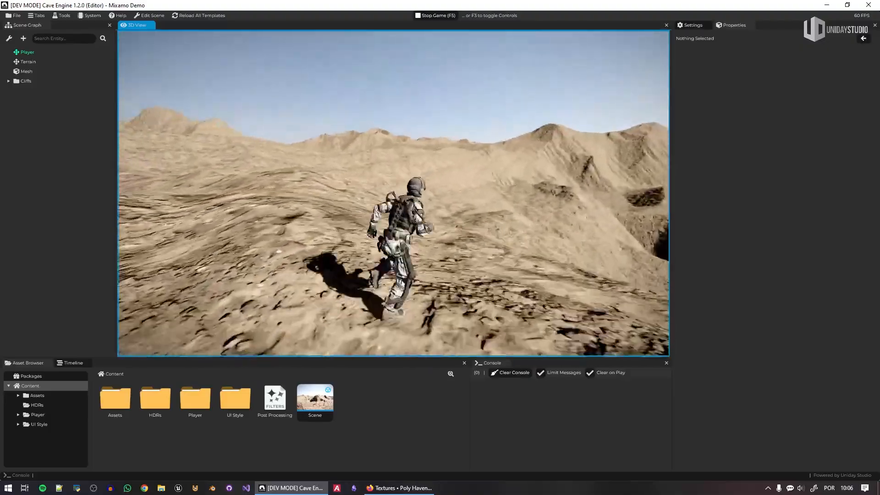
key("w")
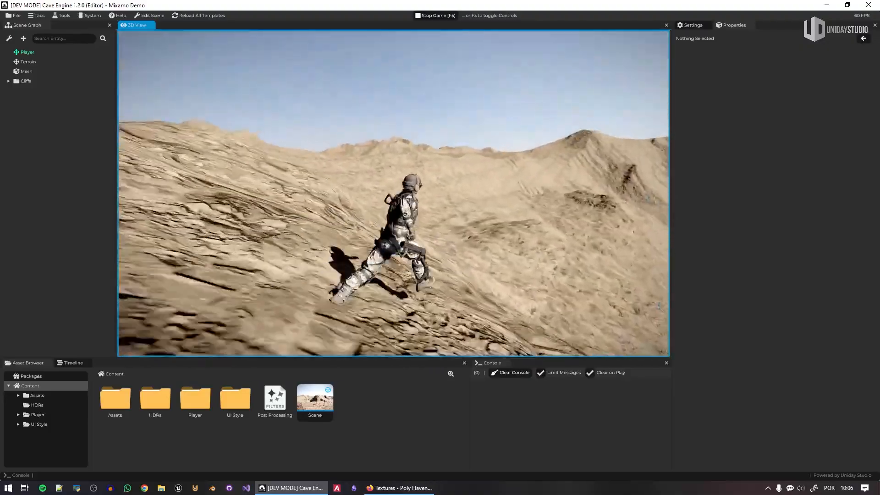
key("w")
key("space")
key("space")
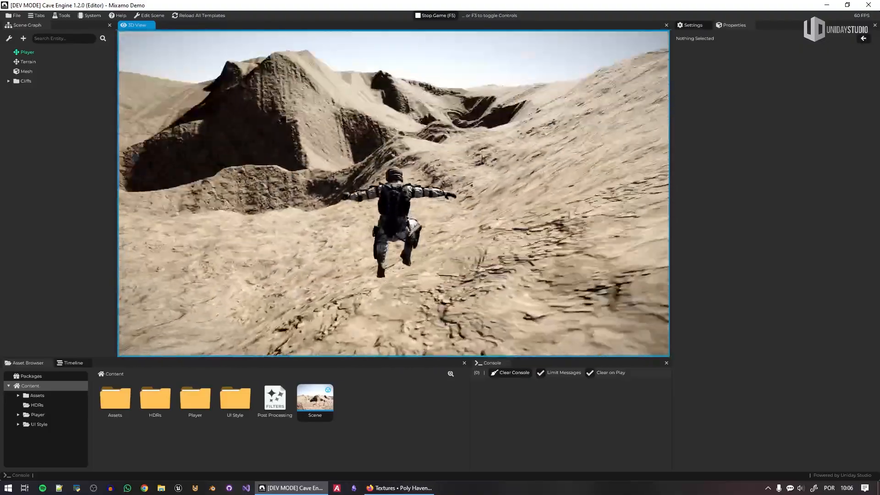
key("w")
key("space")
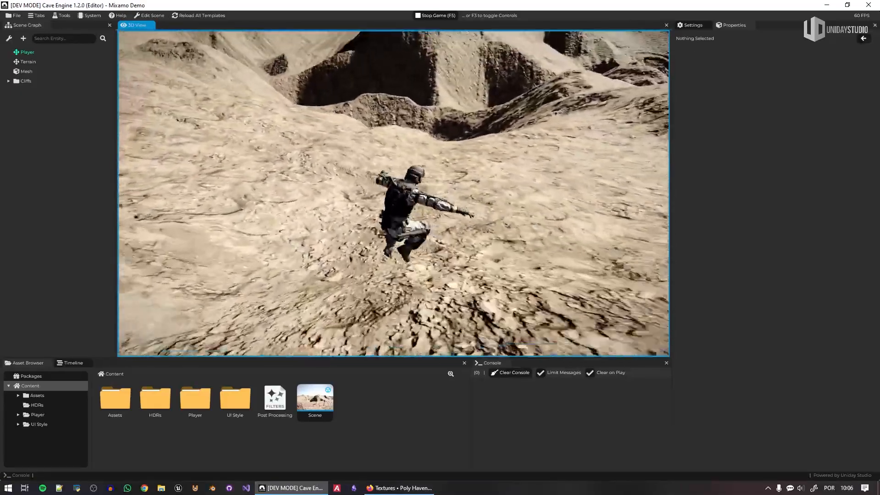
key("w")
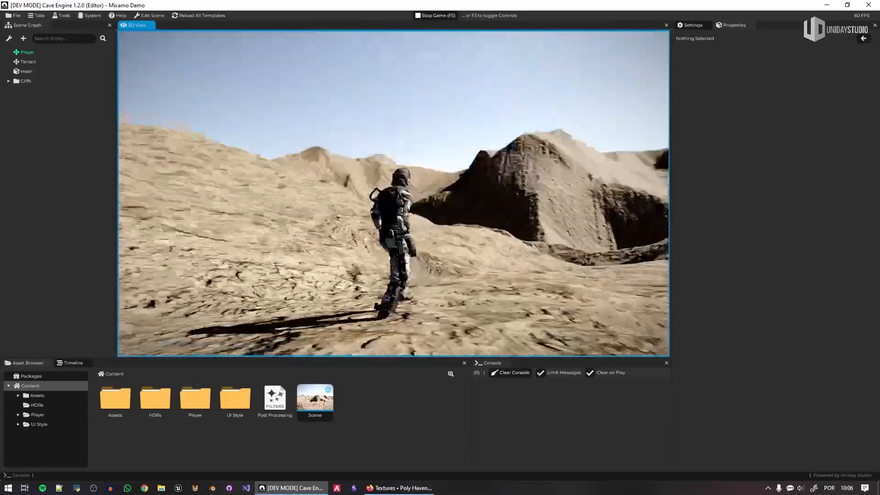
key("w")
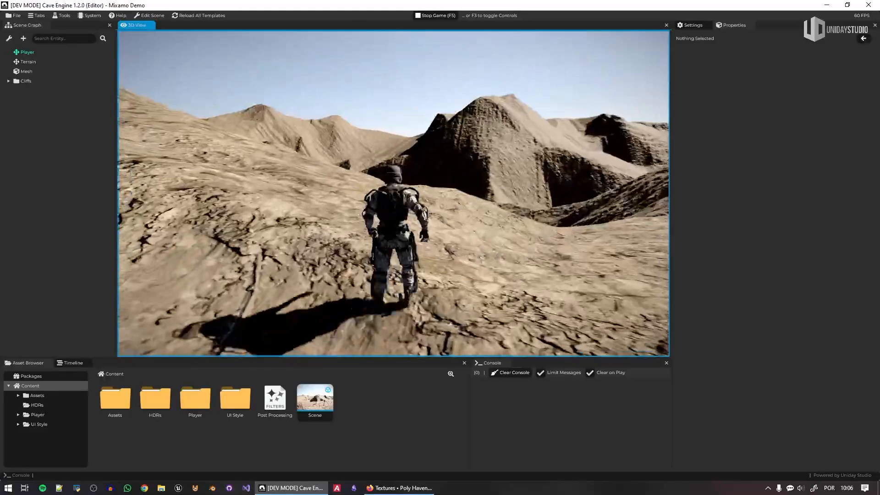
key("w")
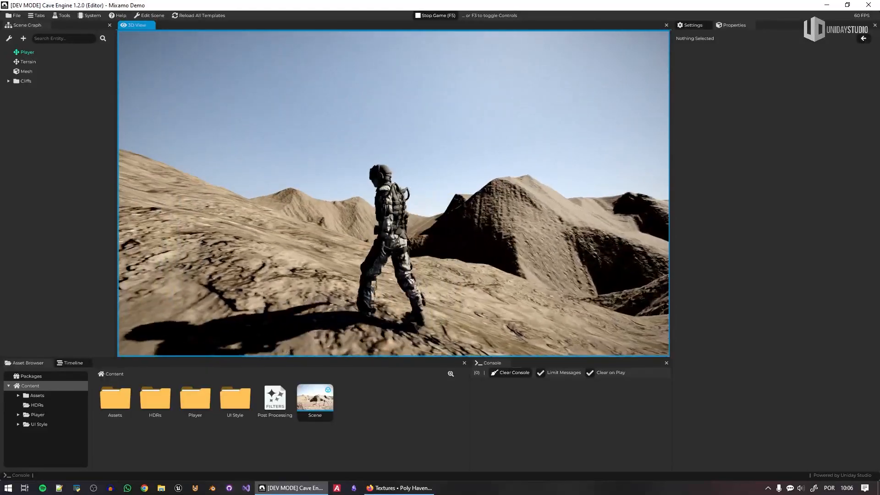
key("w")
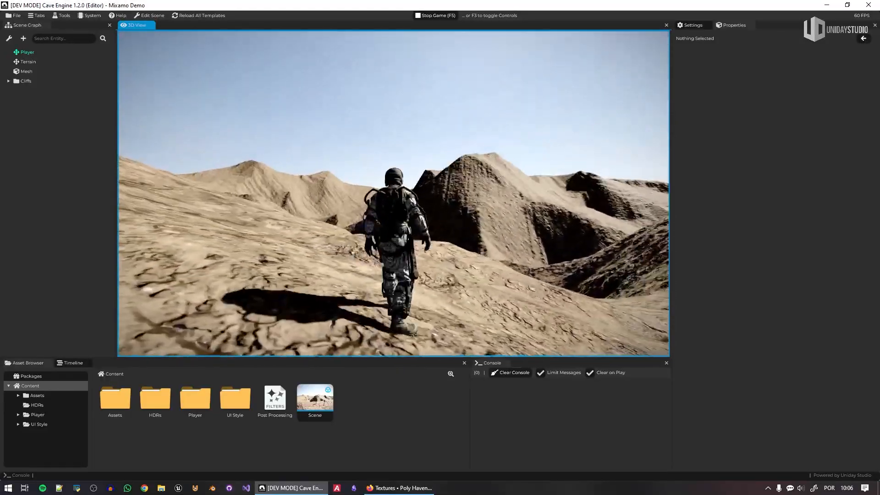
key("w")
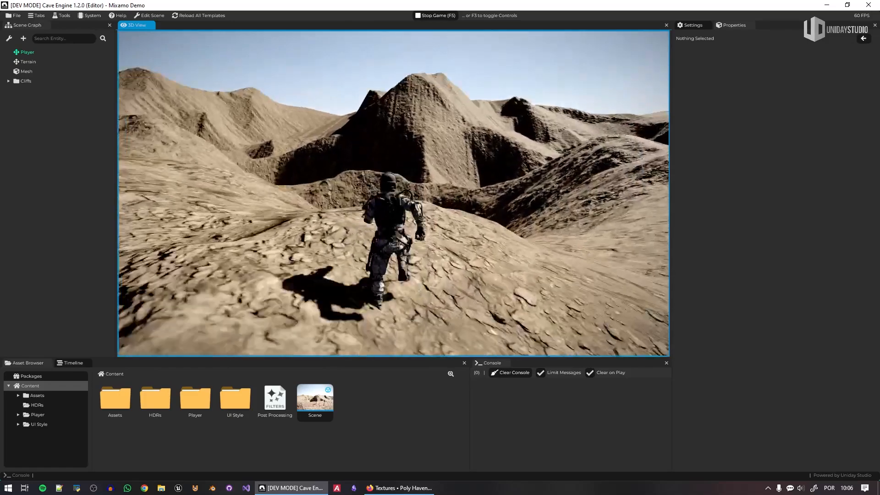
key("w")
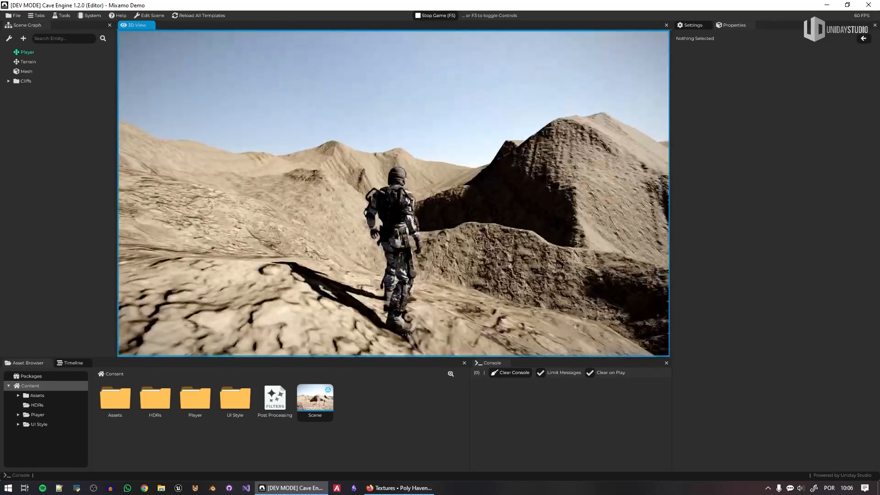
key("F5")
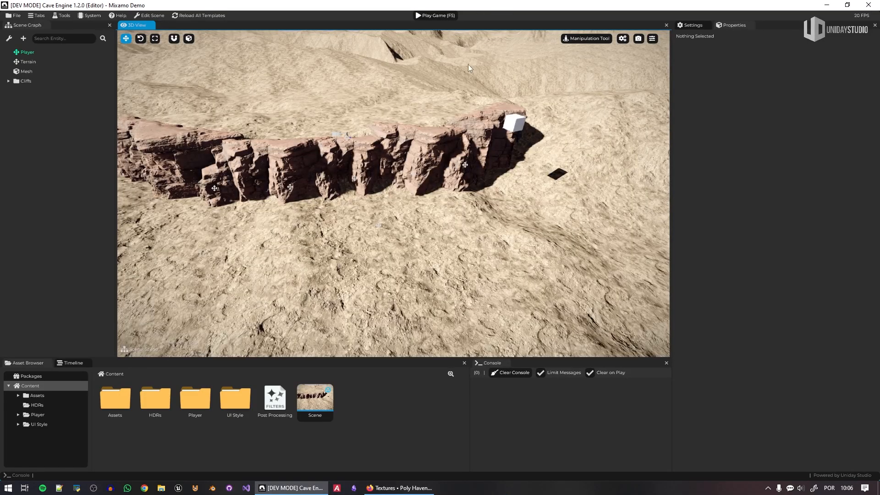
Step: Turn on mist in the Scene properties, with the cliffs and distant mountains in view
middle_click_drag(495, 262, 565, 209)
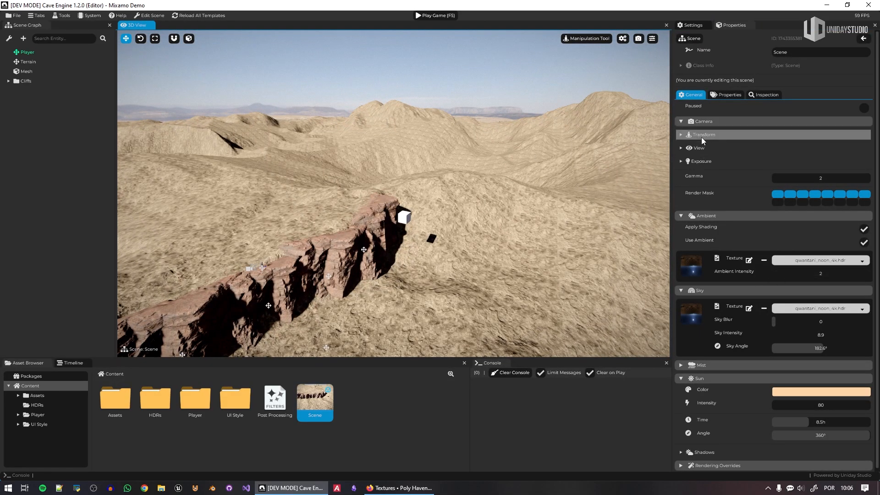
left_click(682, 123)
left_click(682, 285)
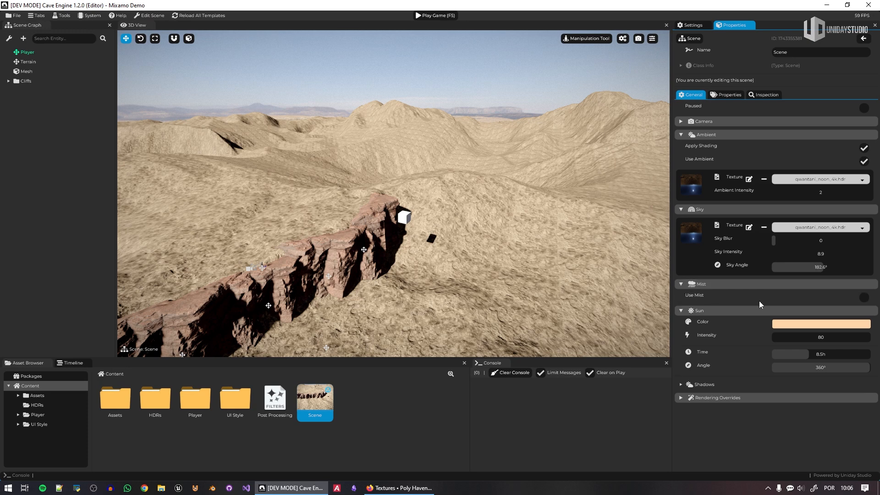
left_click(866, 300)
right_click_drag(402, 162, 441, 237)
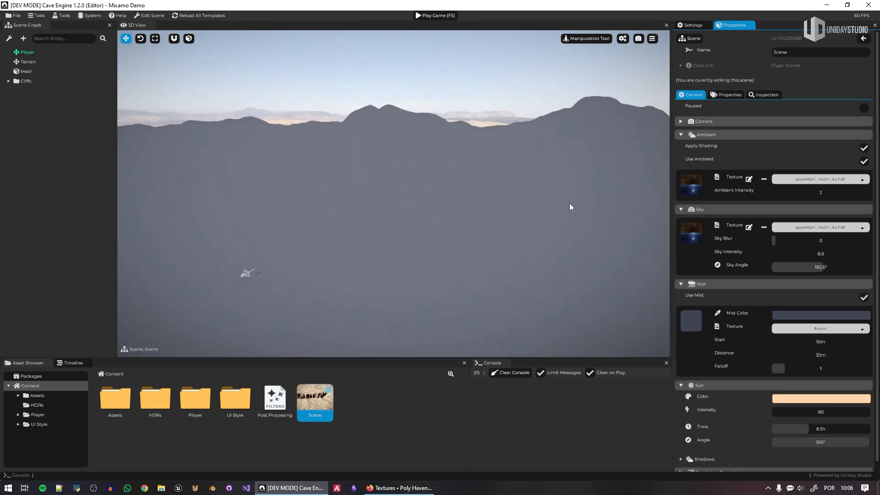
Step: Set the mist's start to 100 m, its distance to 1000 m and its falloff to about 1.63
double_click(823, 345)
type("100")
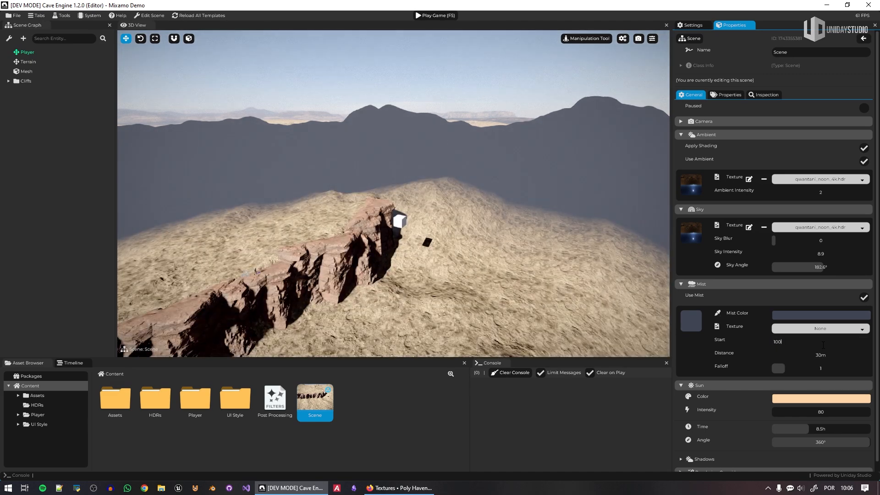
type("500")
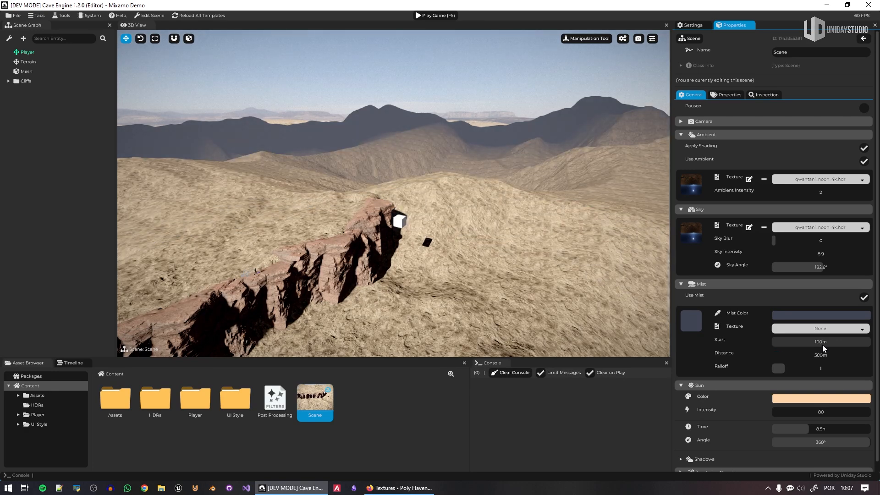
key("Return")
left_click(818, 353)
type("1000")
key("Return")
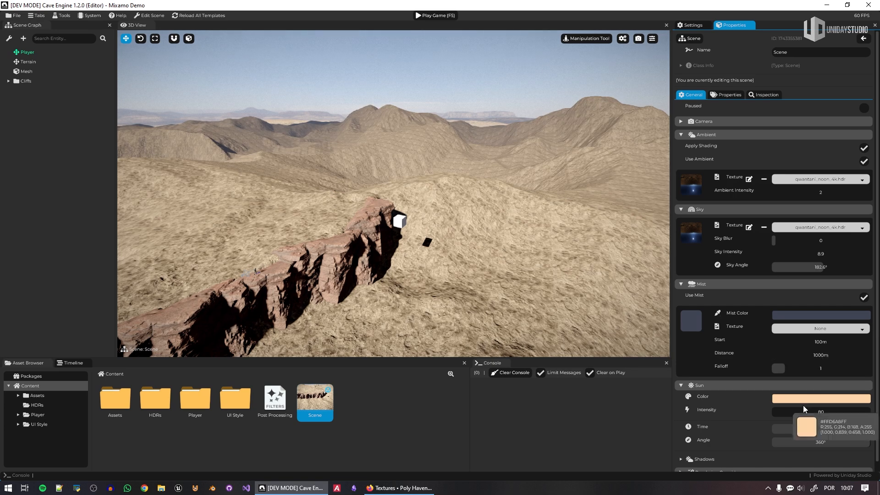
left_click_drag(783, 367, 790, 370)
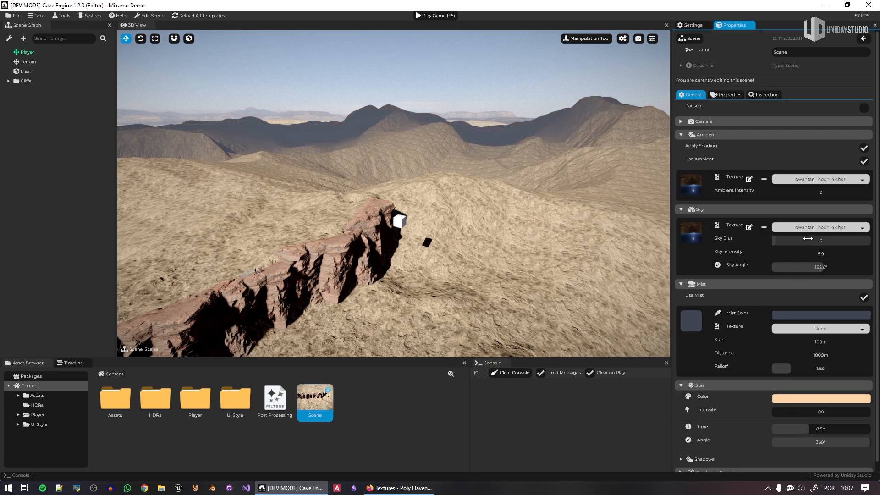
Step: Try the sky texture qwantani_noon_4k.hdr on the mist, inspect it around the cliffs, and remove the texture again
left_click(841, 287)
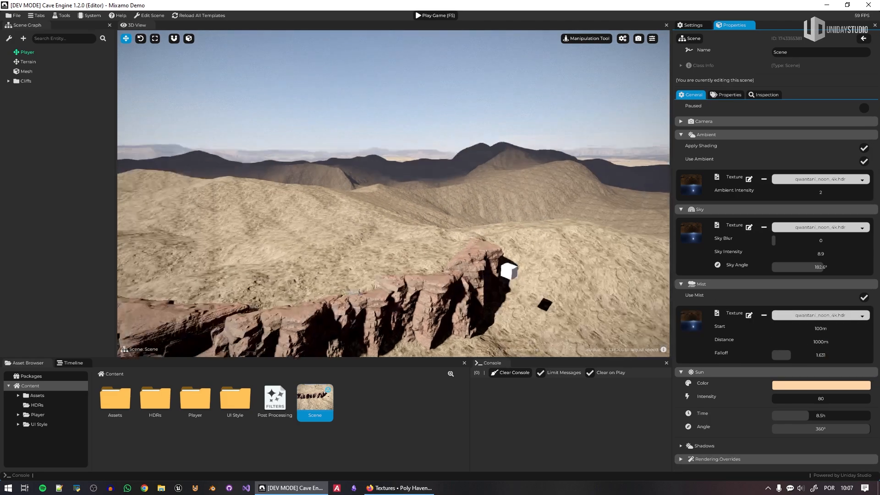
key("q")
key("w")
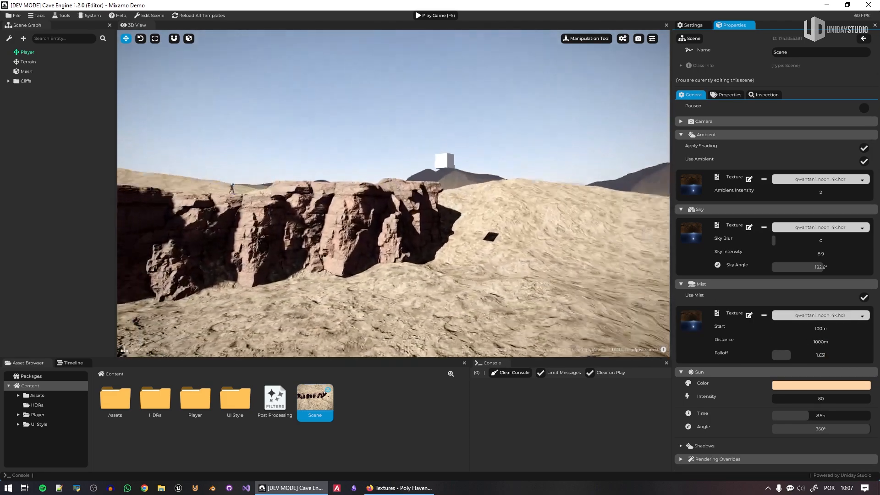
key("e")
key("w")
key("e")
left_click(766, 317)
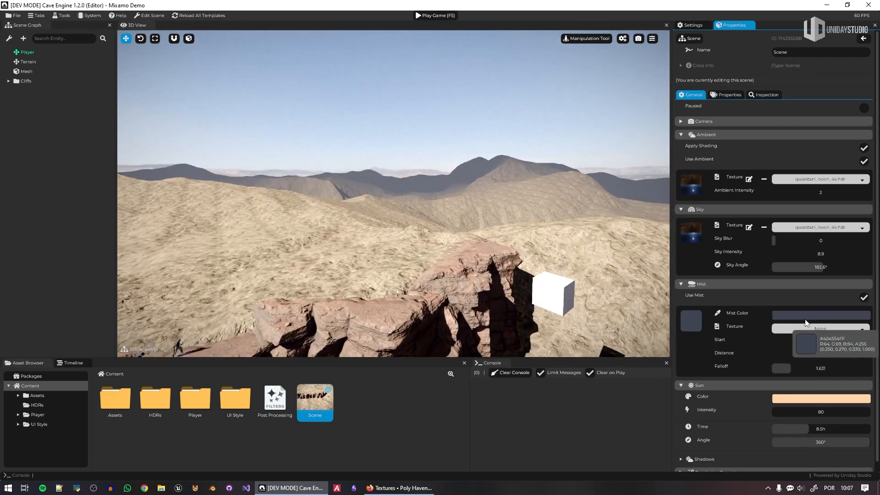
Step: Set the mist colour to white (#FFFFFF) and check it against the distant mountains
left_click(794, 317)
left_click_drag(794, 324, 761, 326)
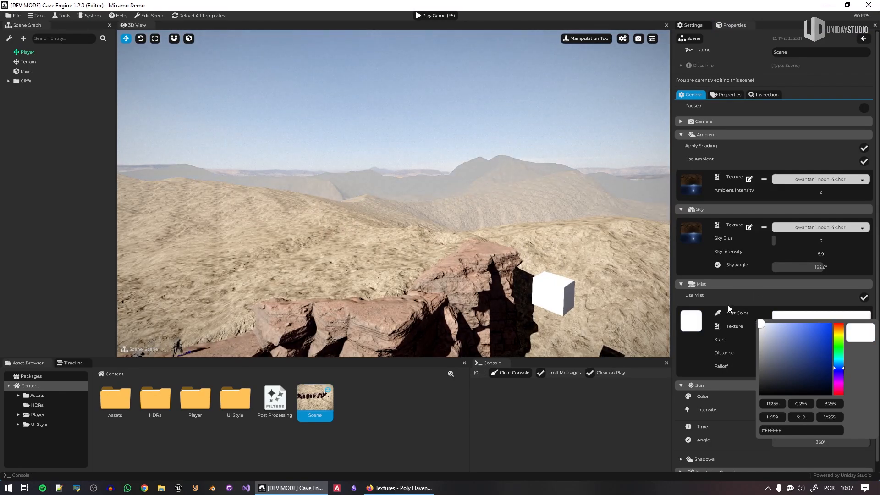
right_click_drag(564, 284, 503, 219)
key("s")
key("w")
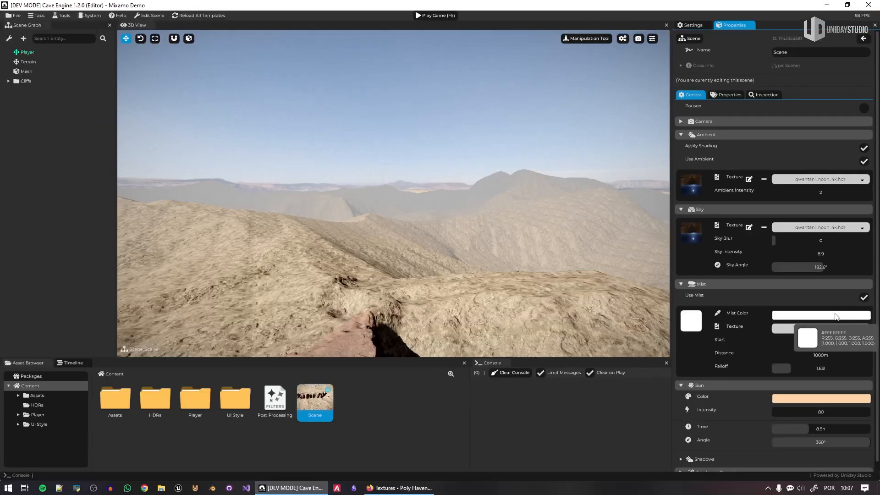
Step: Change the mist colour to light grey #D7D9DD and inspect the haze from several sides of the cliffs
left_click(785, 307)
mouse_move(783, 323)
left_mouse_down()
mouse_move(761, 317)
mouse_move(781, 315)
mouse_move(752, 317)
mouse_move(768, 321)
mouse_move(761, 327)
left_mouse_up()
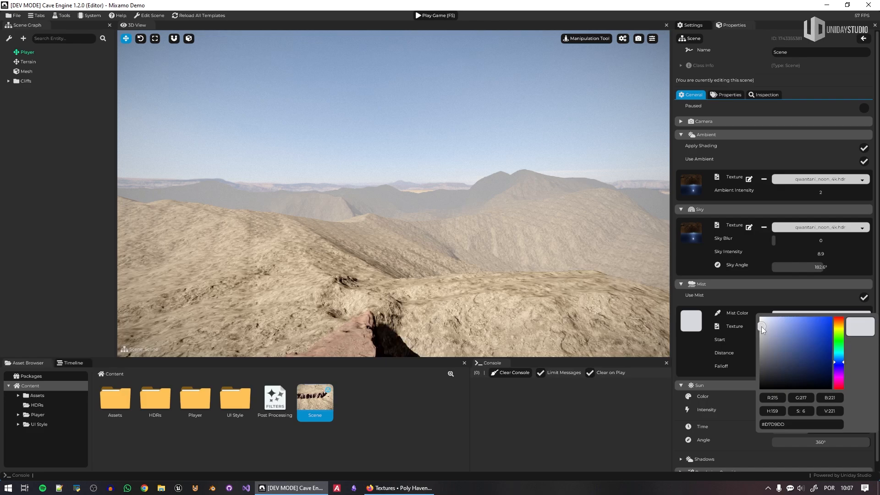
key("w")
right_click_drag(525, 139, 870, 156)
key("s")
key("w")
key("a")
right_click_drag(393, 193, 440, 196)
key("d")
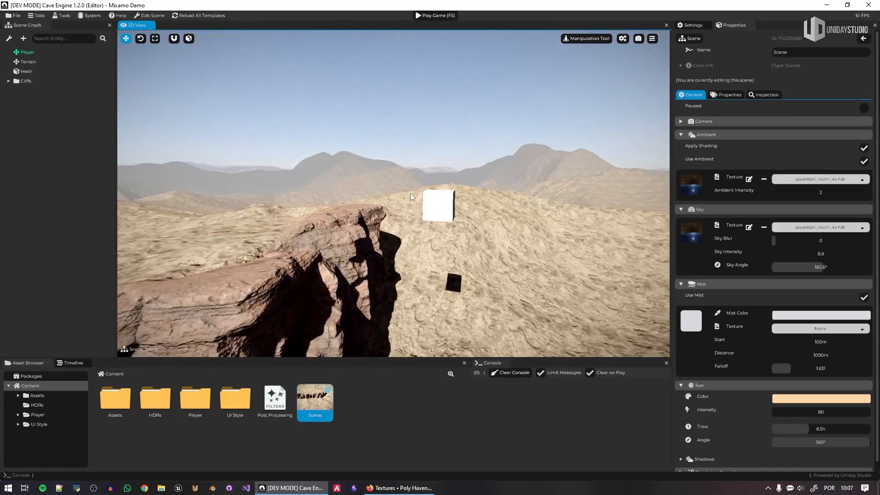
Step: Tint the mist colour to a muted blue-grey and save the project
left_click(816, 316)
left_click(766, 367)
left_click_drag(764, 376, 768, 343)
left_click(455, 130)
key("ctrl+s")
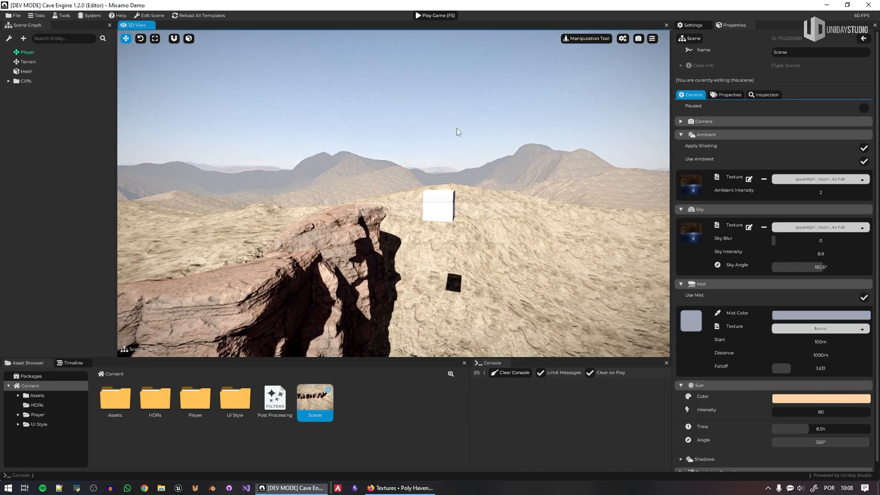
Step: Playtest the misty scene by running and jumping the character over the cliffs and slopes, and stop the game
key("F5")
key("space")
key("w")
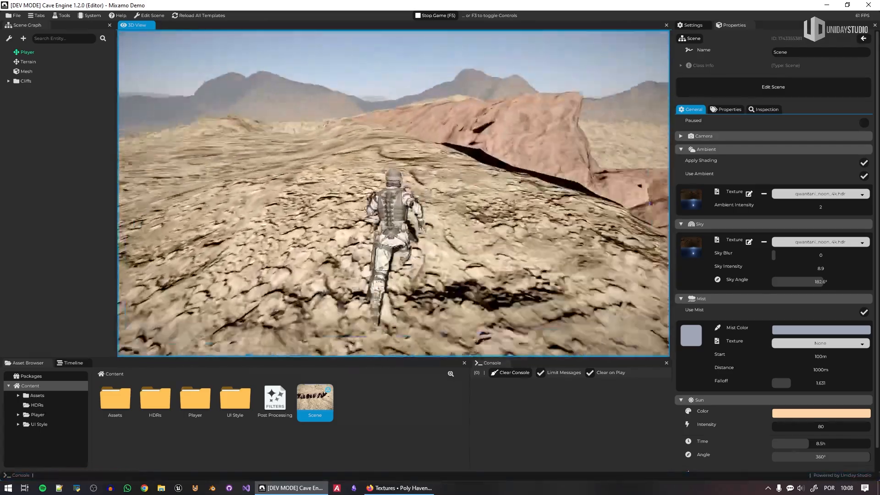
key("space")
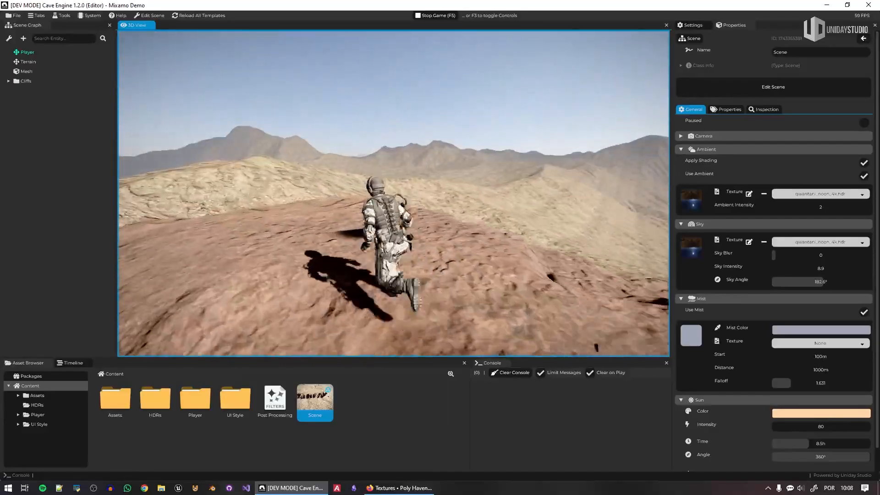
key("space")
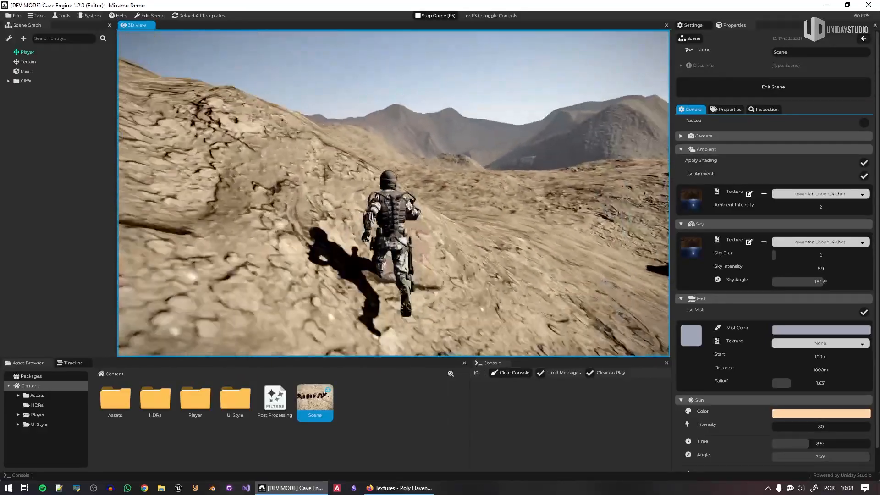
key("space")
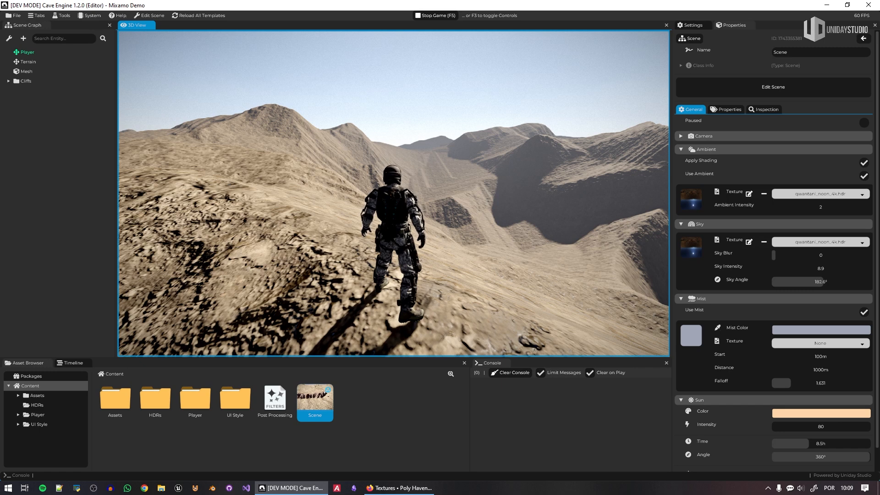
key("F5")
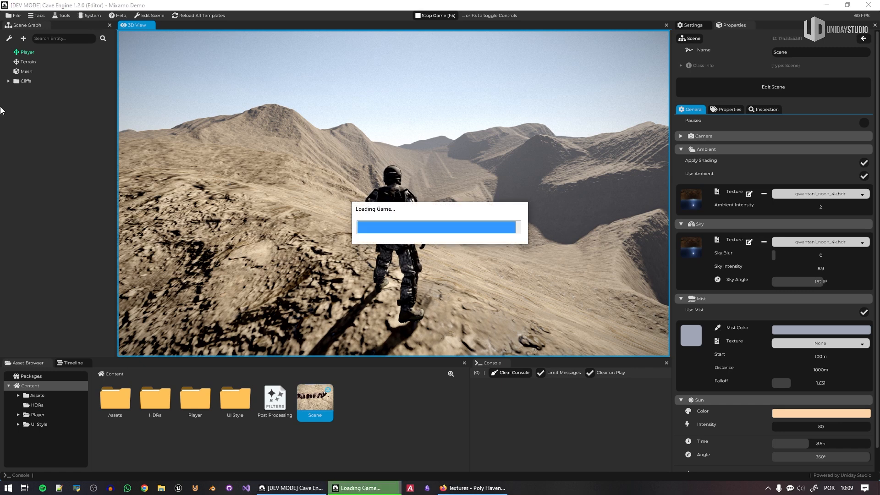